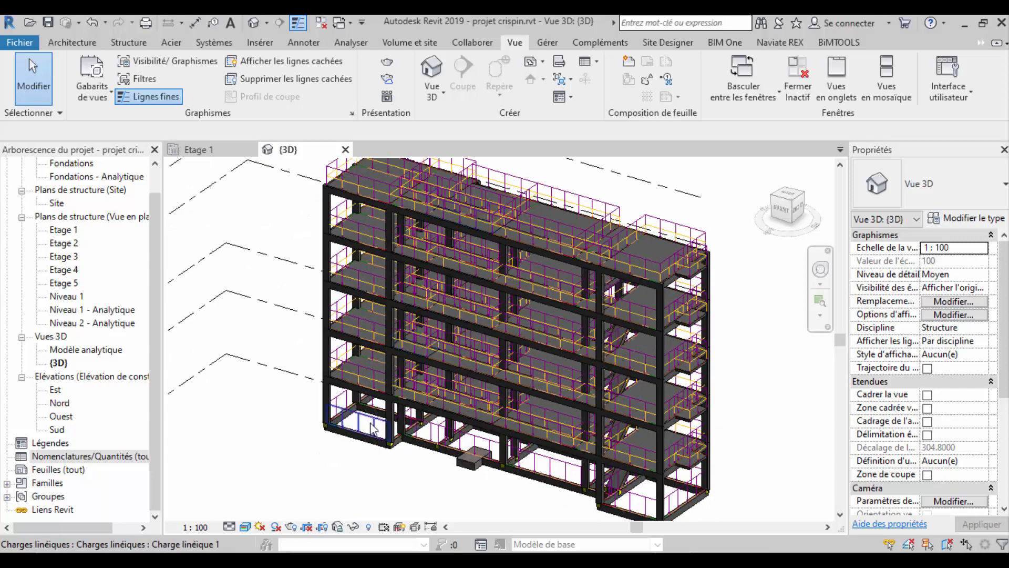
scroll(418, 433, up, 5)
scroll(418, 433, down, 5)
scroll(418, 434, down, 3)
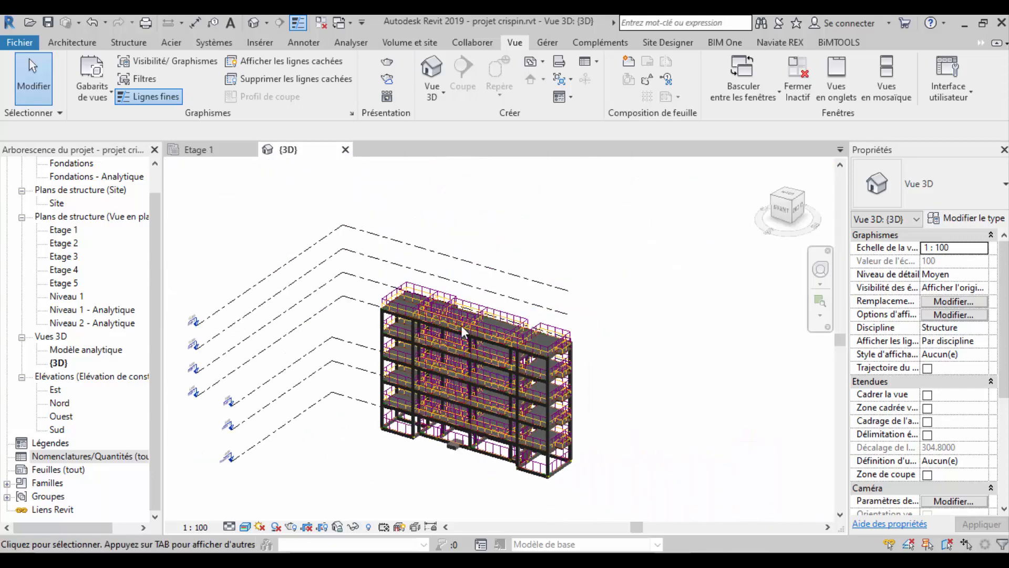
right_click(639, 371)
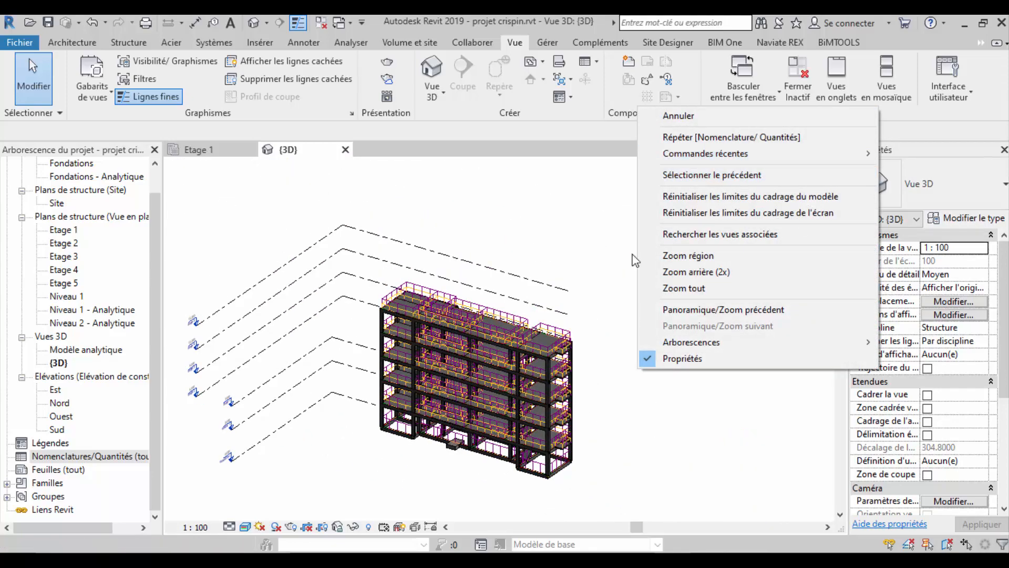
click(690, 117)
scroll(551, 362, up, 6)
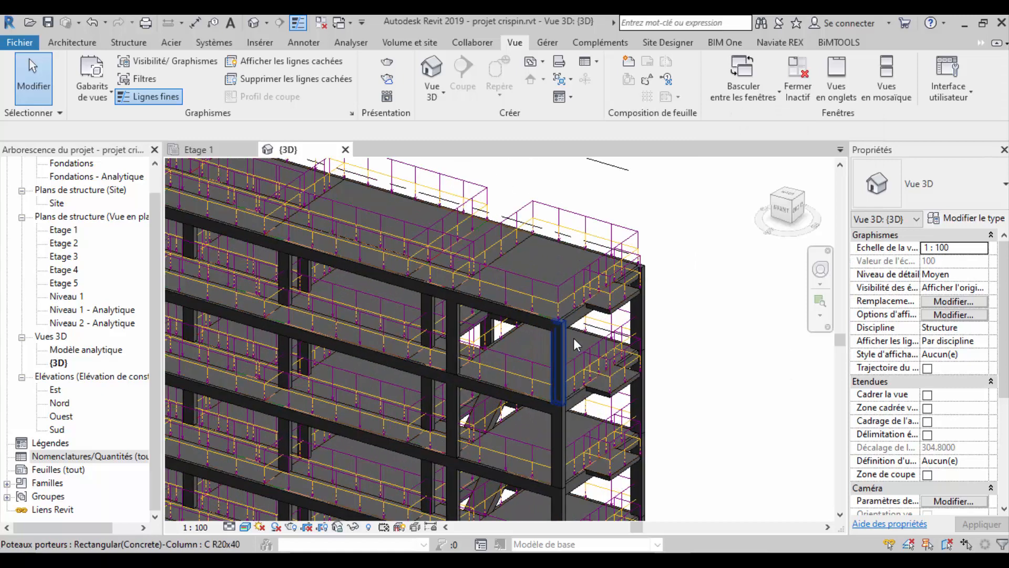
scroll(573, 338, down, 5)
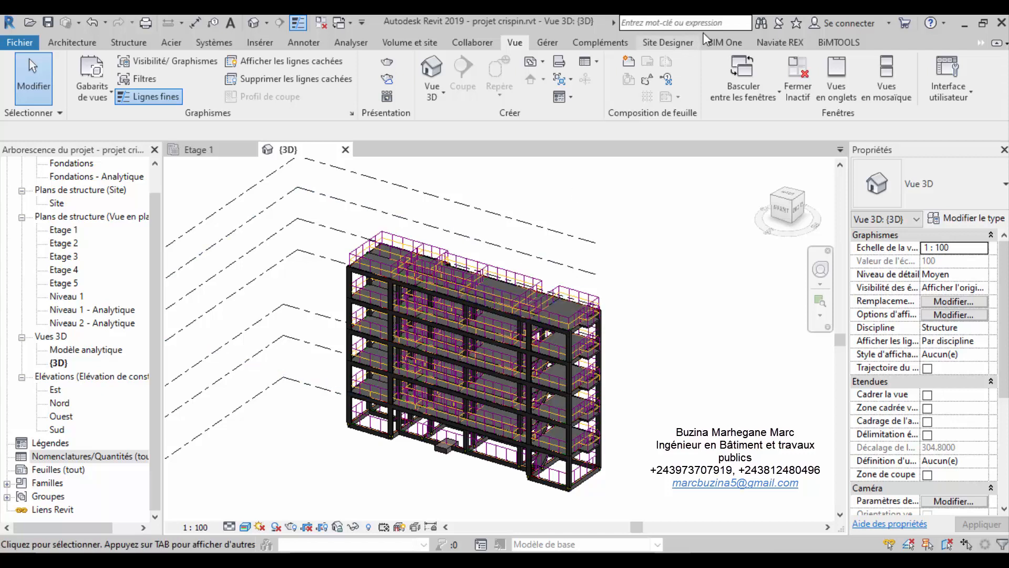
Step: Bring up the BIM One add-in tools and look over the building's structural frame in the 3D view
click(725, 41)
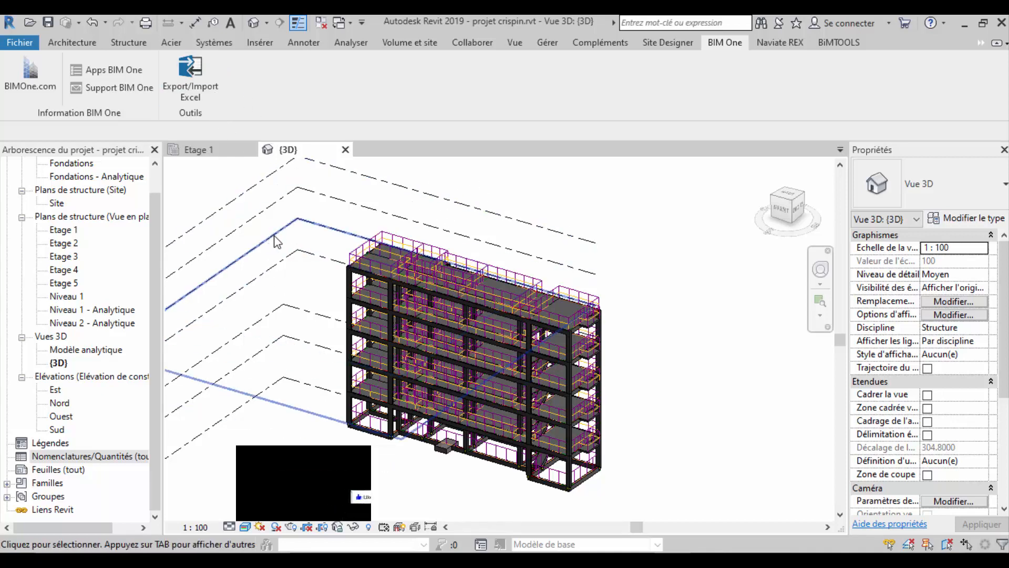
scroll(547, 267, down, 3)
scroll(547, 267, up, 5)
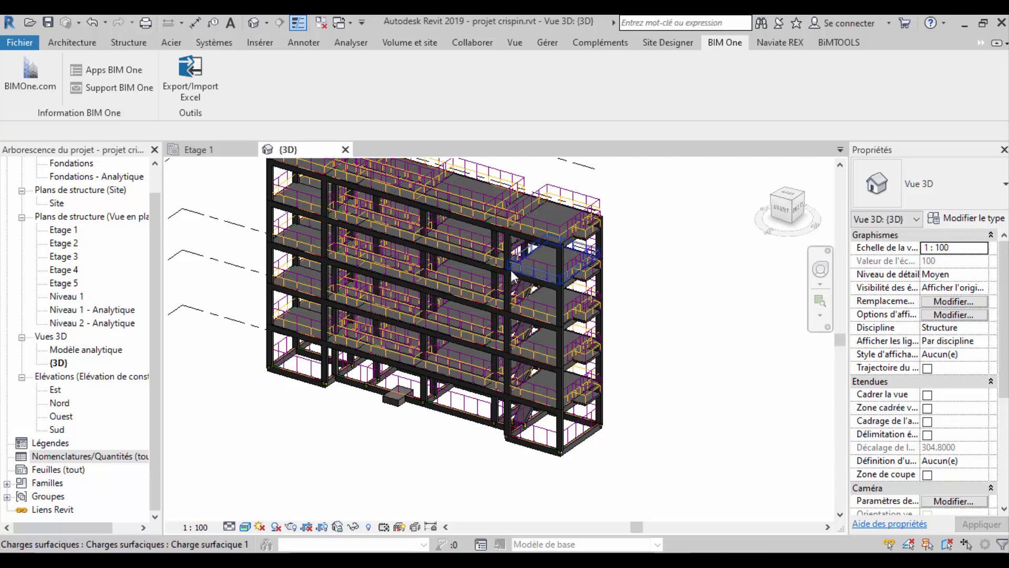
scroll(388, 407, down, 1)
scroll(285, 404, up, 1)
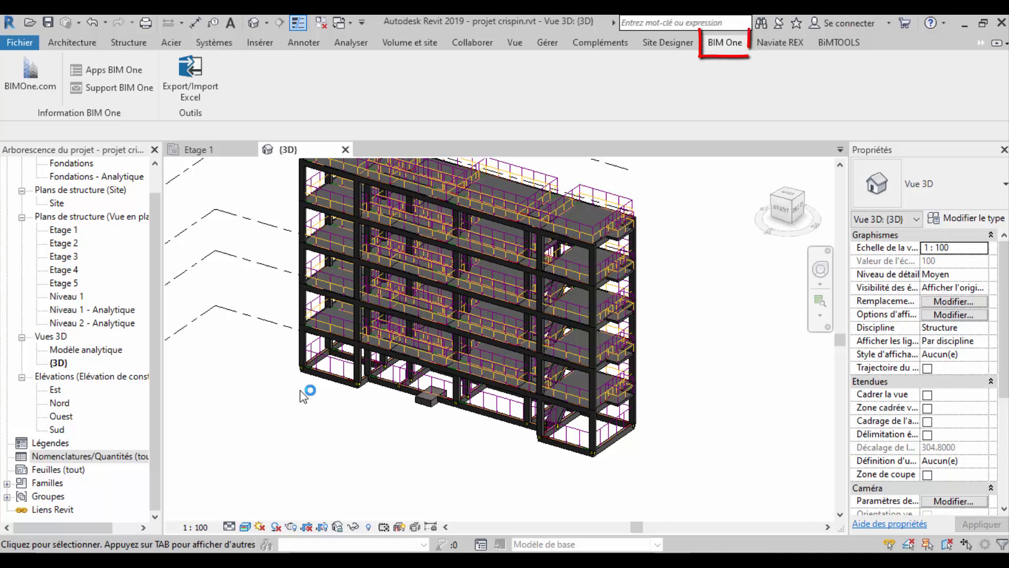
scroll(311, 369, down, 1)
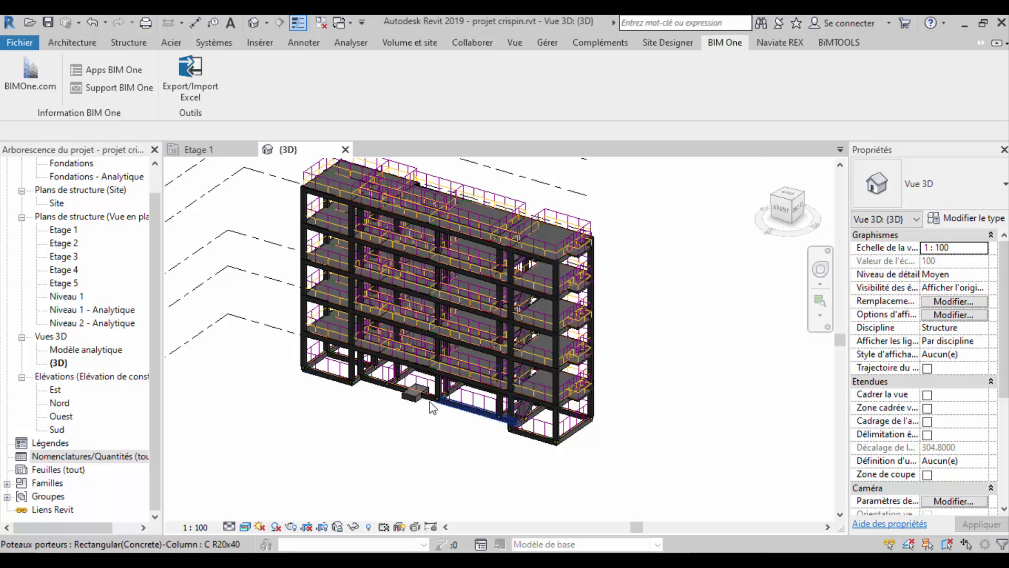
scroll(415, 394, up, 5)
scroll(413, 392, up, 3)
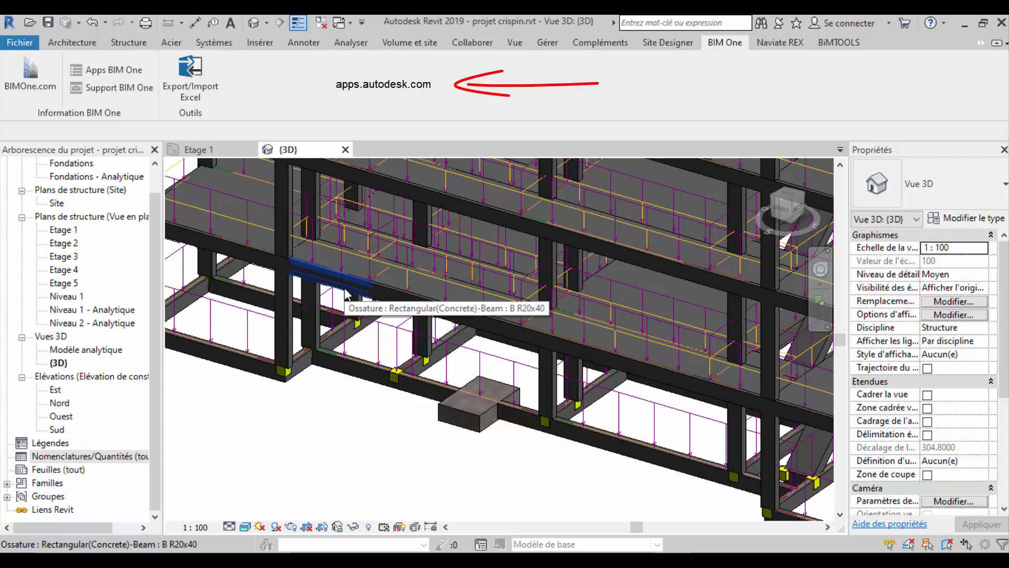
scroll(399, 363, down, 5)
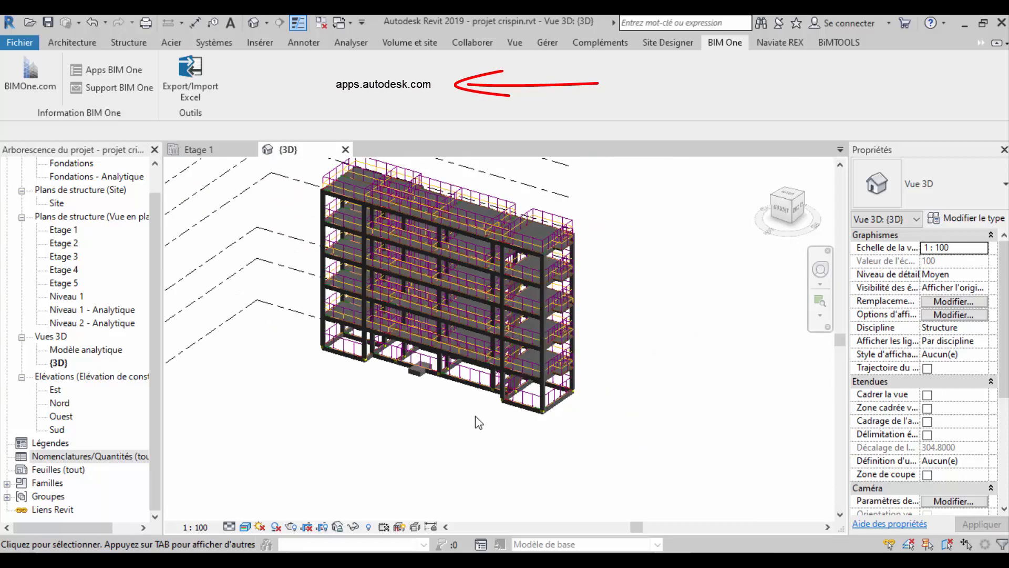
scroll(310, 168, up, 4)
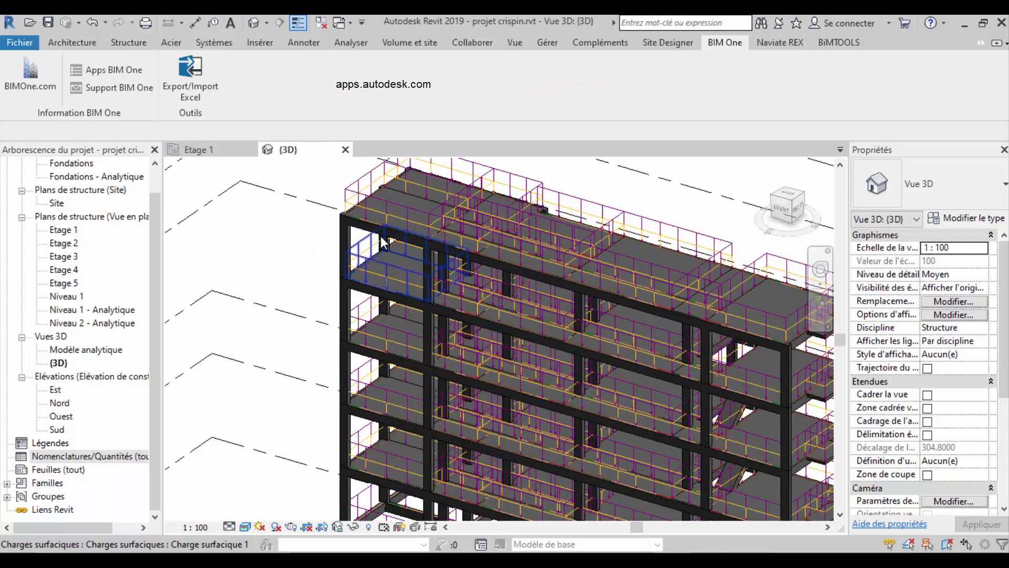
scroll(326, 288, down, 4)
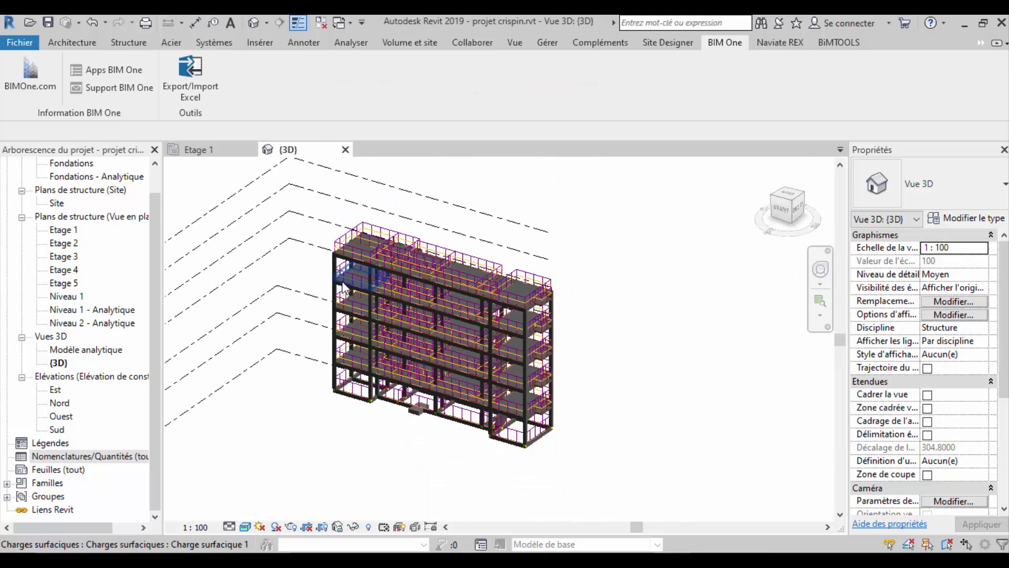
scroll(381, 370, up, 4)
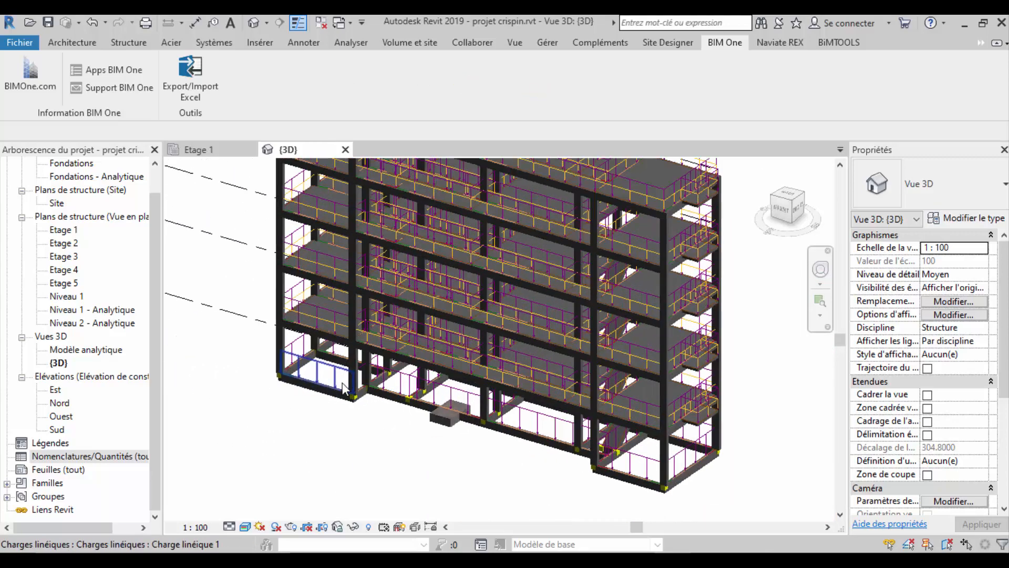
Step: Select the lowest corner column together with the adjoining beam, check their categories in the selection filter, and clear the selection
scroll(250, 319, up, 2)
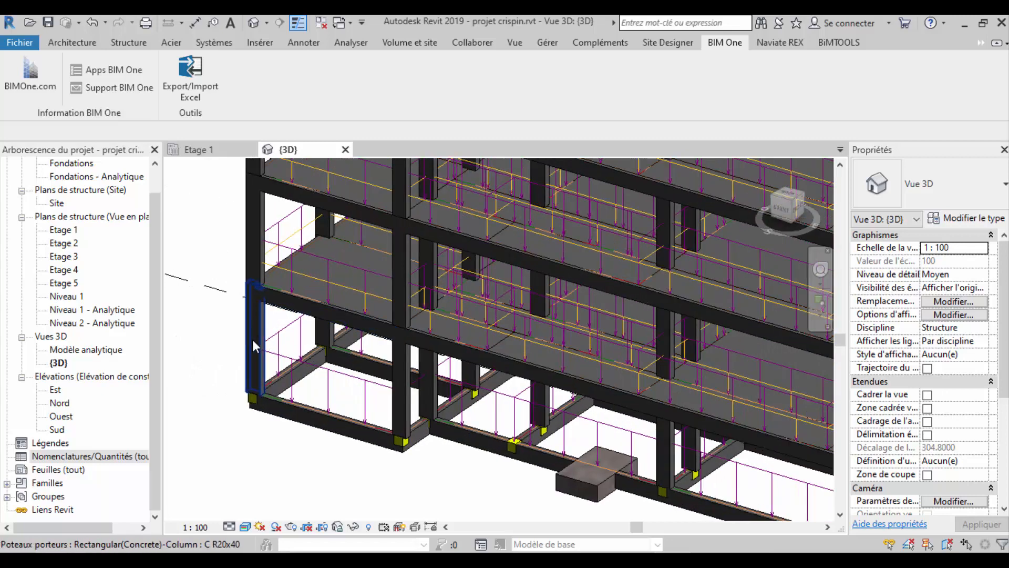
click(330, 295)
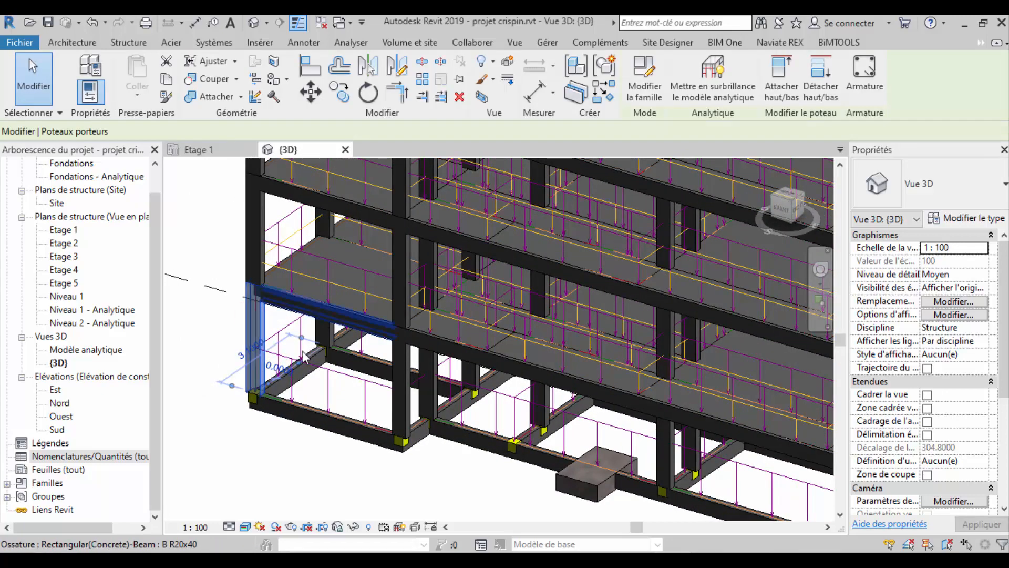
ctrl+click(310, 312)
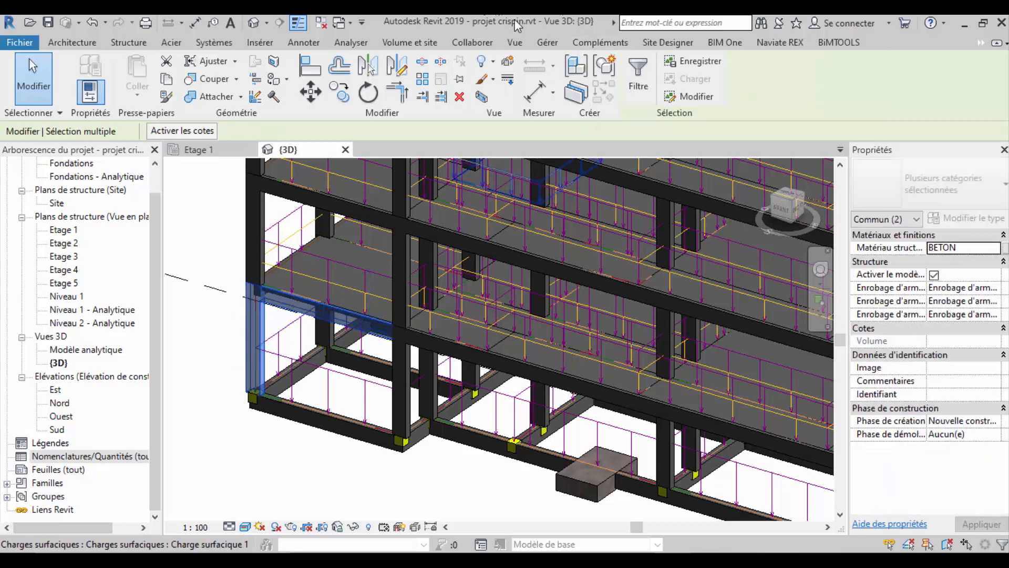
click(638, 79)
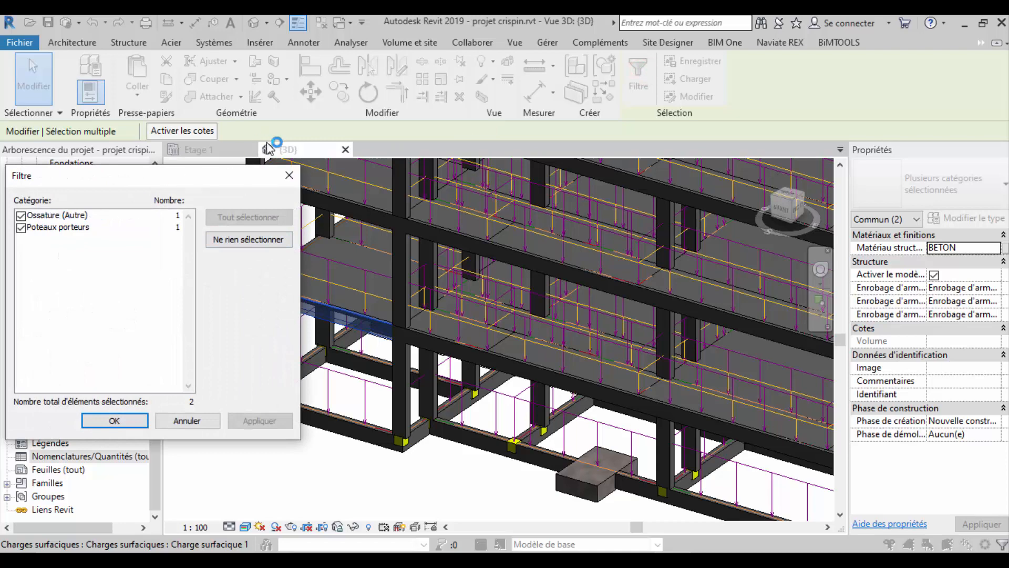
click(288, 175)
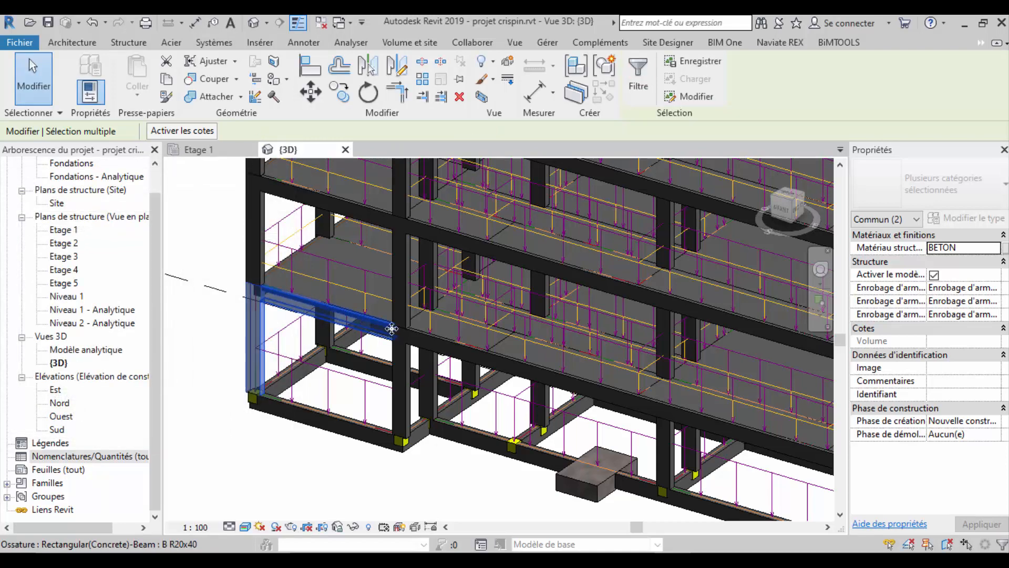
click(180, 198)
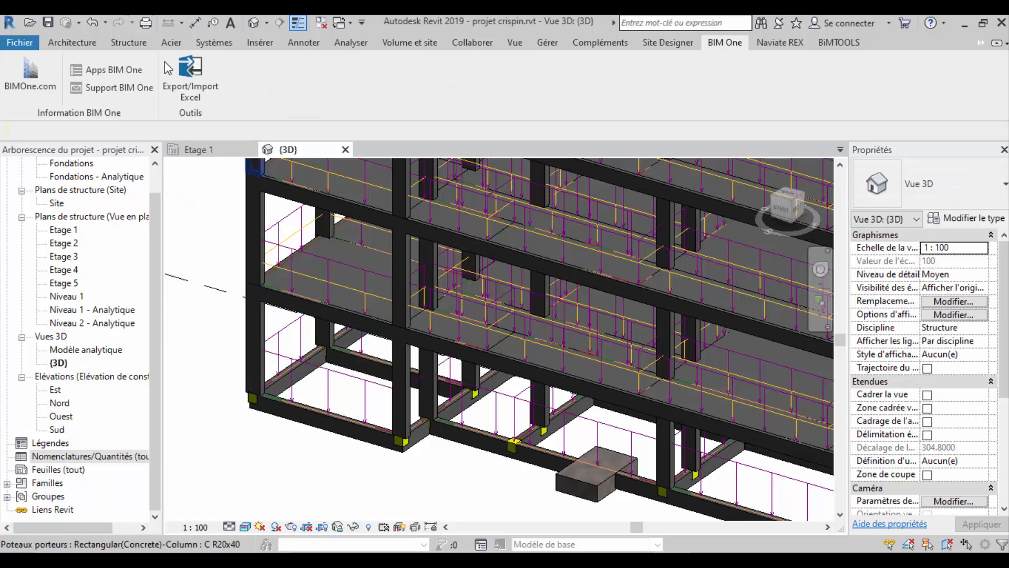
Step: Start a new Nomenclature/Quantités schedule from the project browser, save the project when asked, and cancel the schedule
right_click(90, 456)
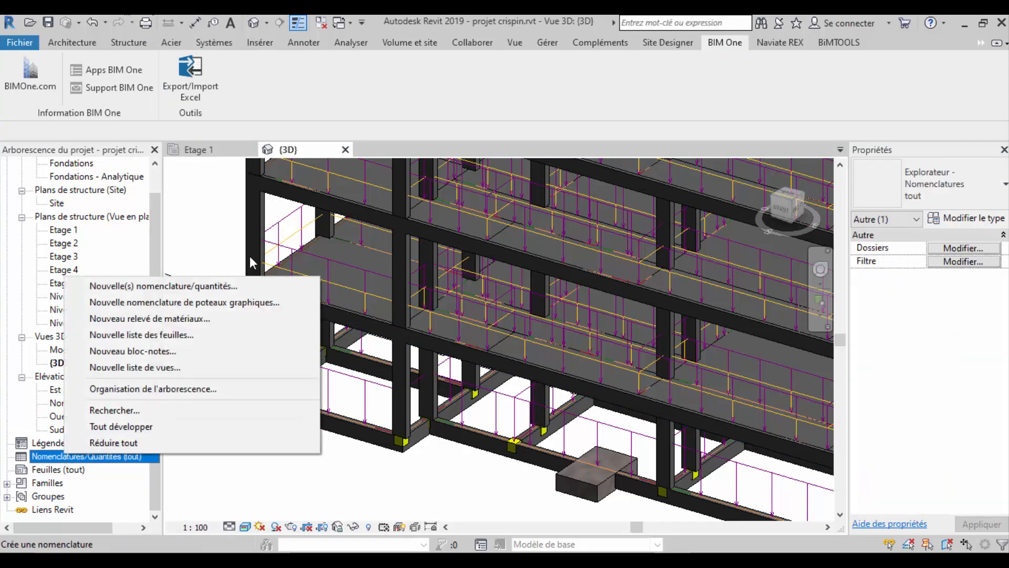
click(243, 288)
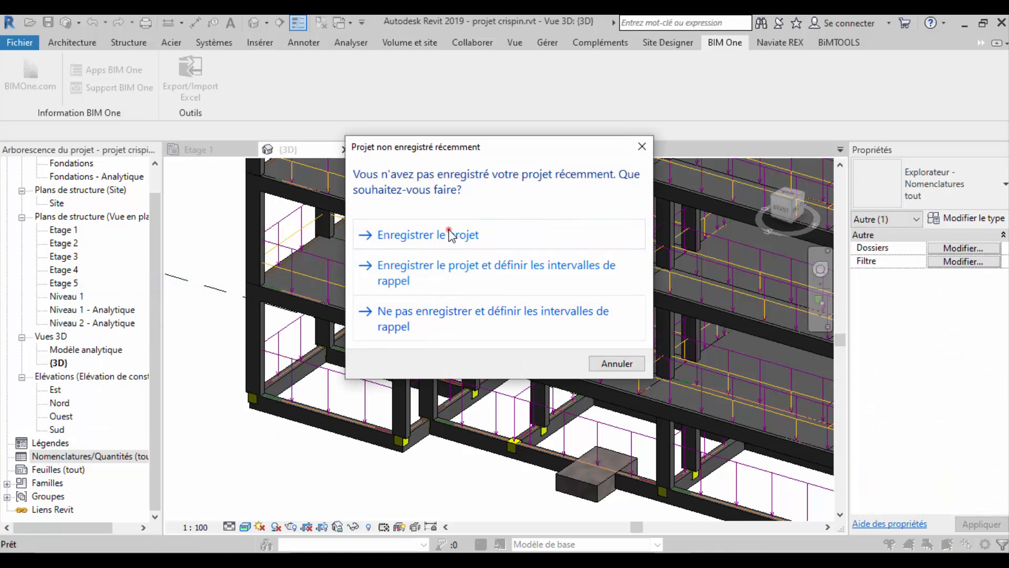
click(449, 231)
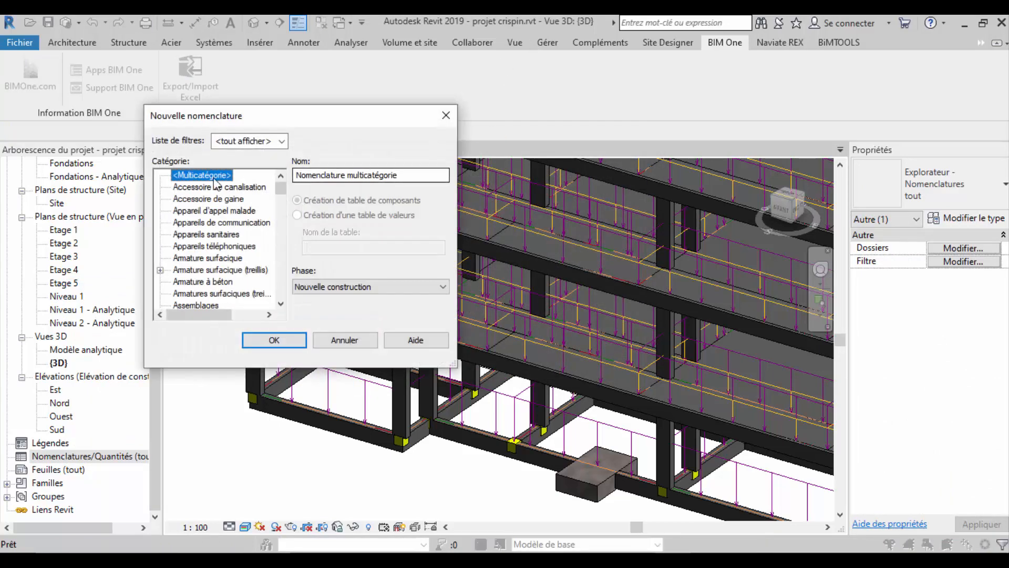
click(441, 123)
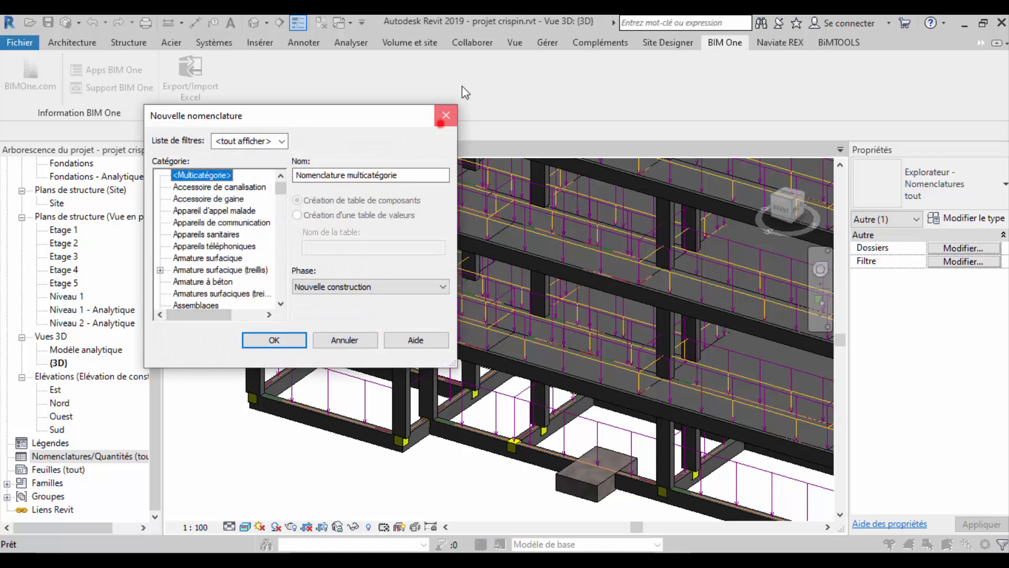
Step: View the new schedule dialog through the Nomenclature/Quantités view command and close it without creating anything
click(516, 42)
click(594, 62)
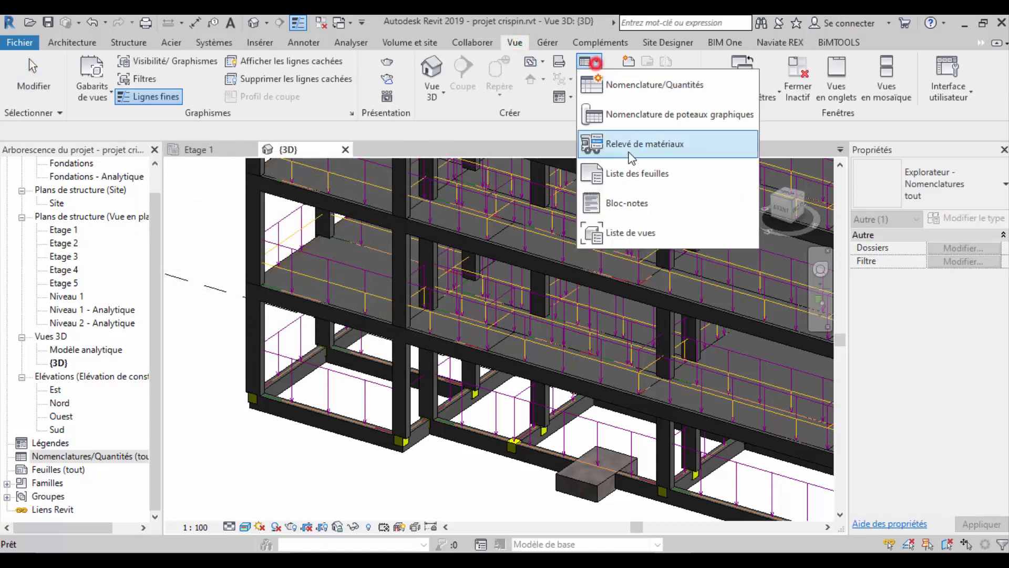
click(641, 84)
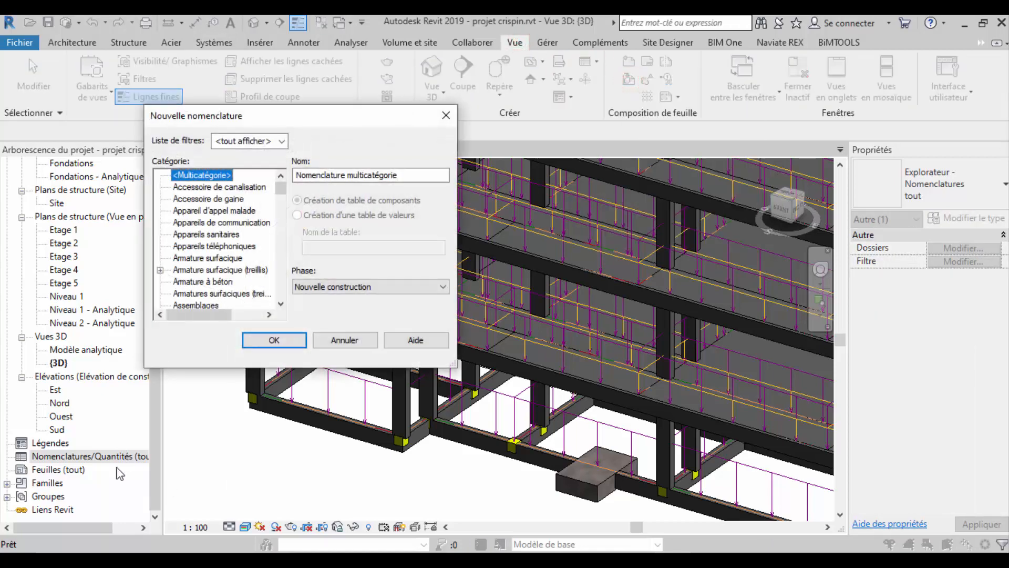
click(451, 116)
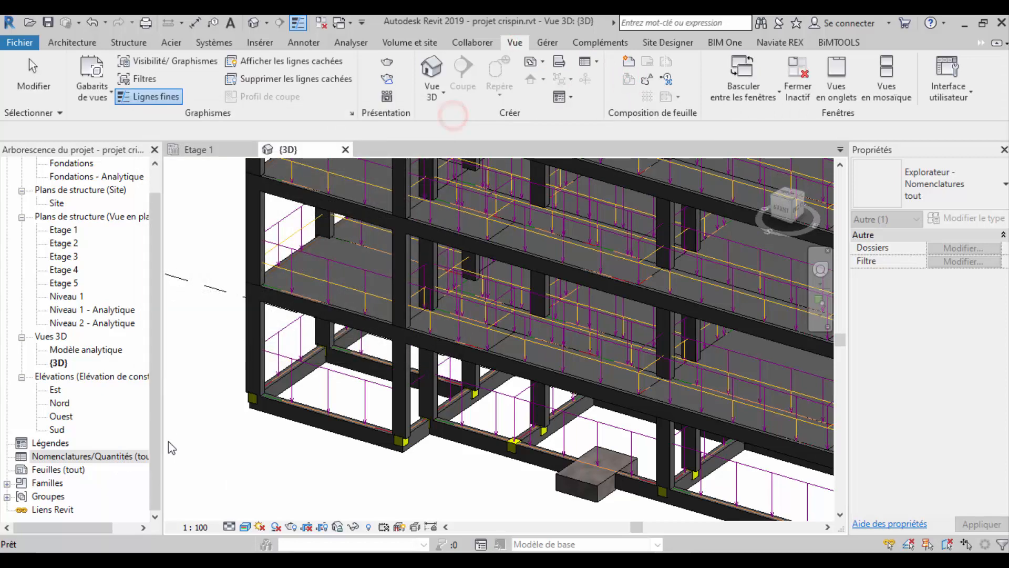
Step: Reopen the new schedule dialog from the project browser, browse the categories down to Poteaux porteurs, and cancel
click(108, 457)
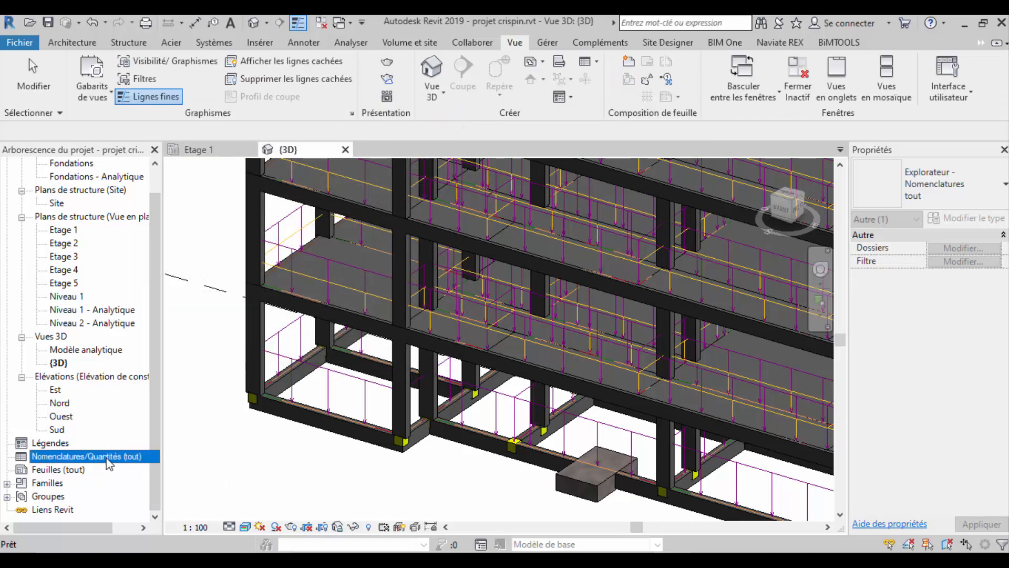
right_click(106, 459)
click(289, 289)
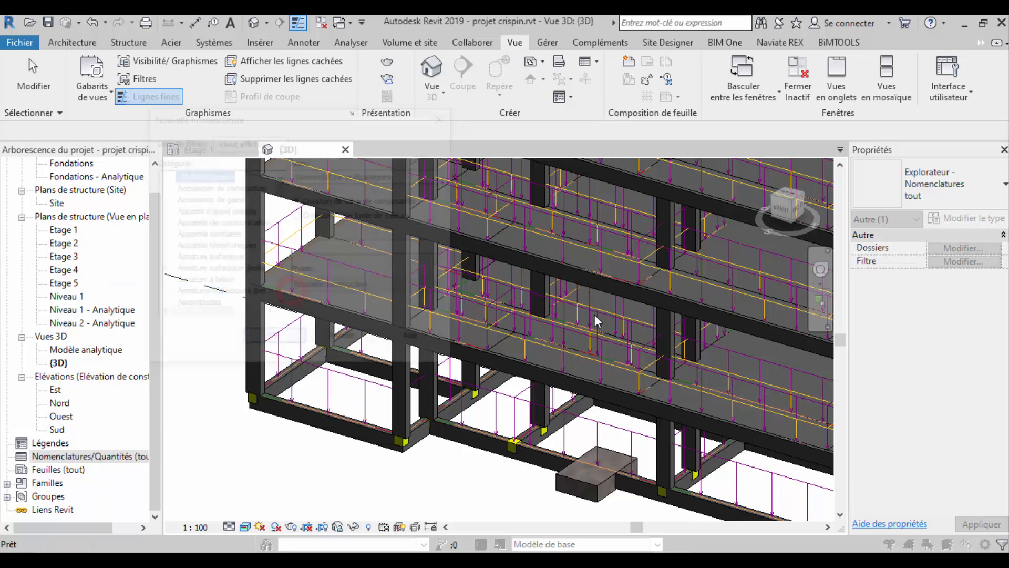
drag(279, 191, 287, 258)
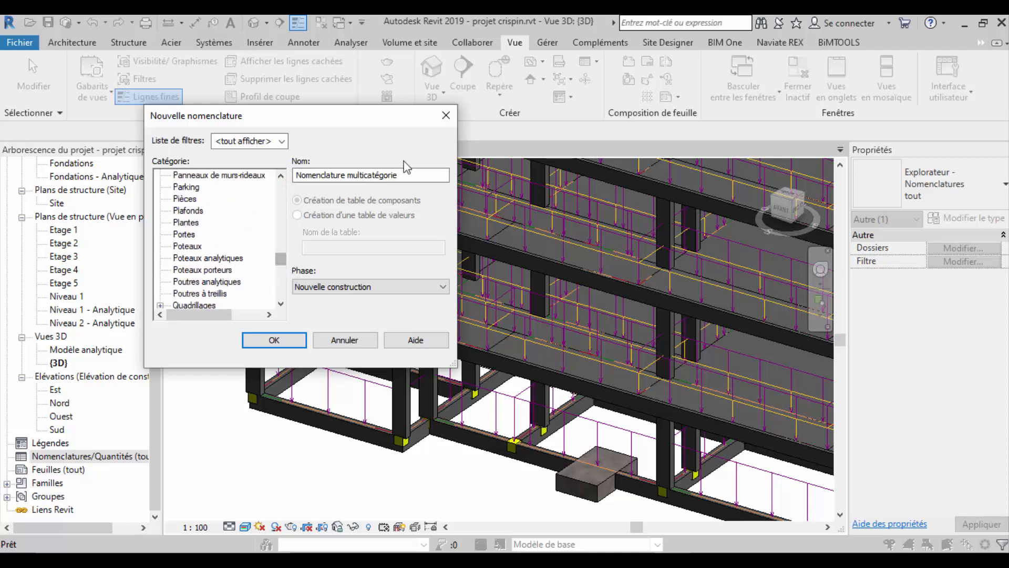
click(446, 115)
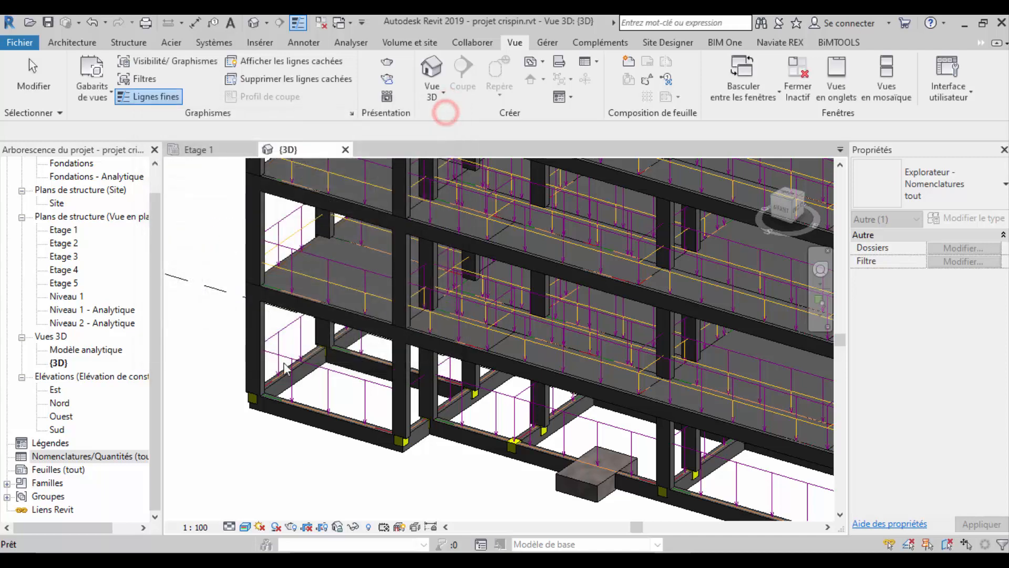
Step: Select a corner column together with the Etage 1 beam beside it and check their categories in the selection filter
click(315, 306)
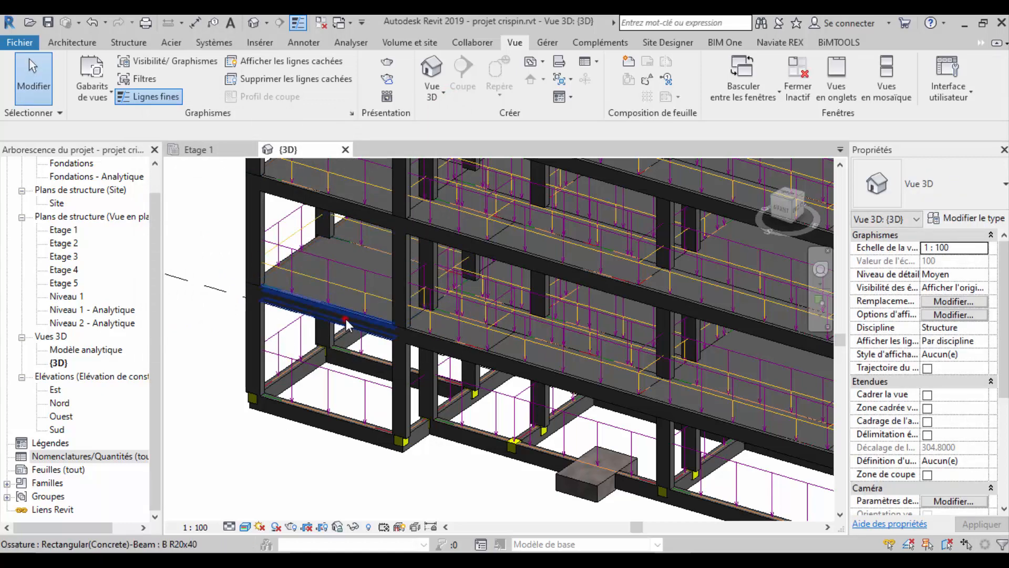
click(271, 246)
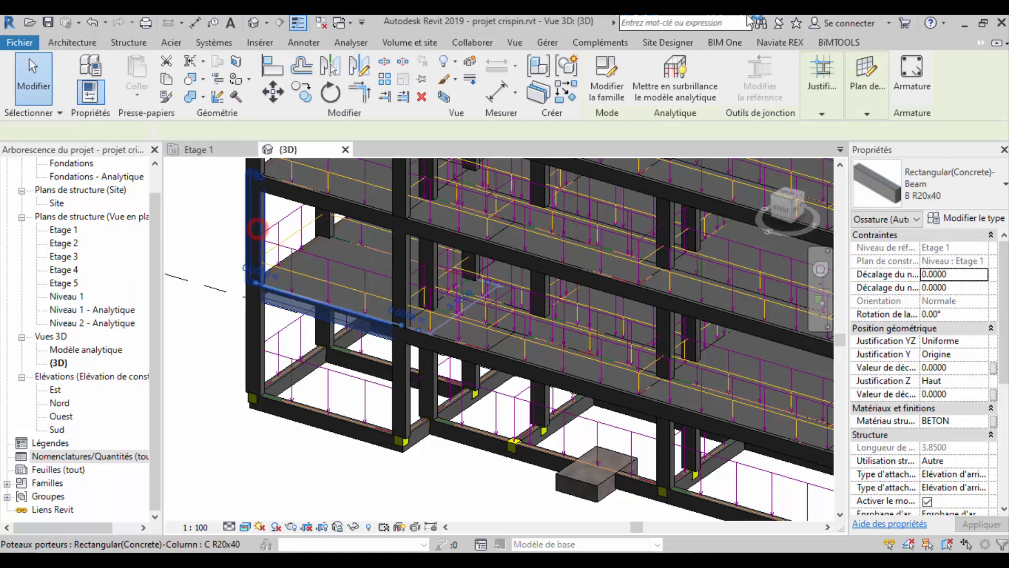
click(58, 41)
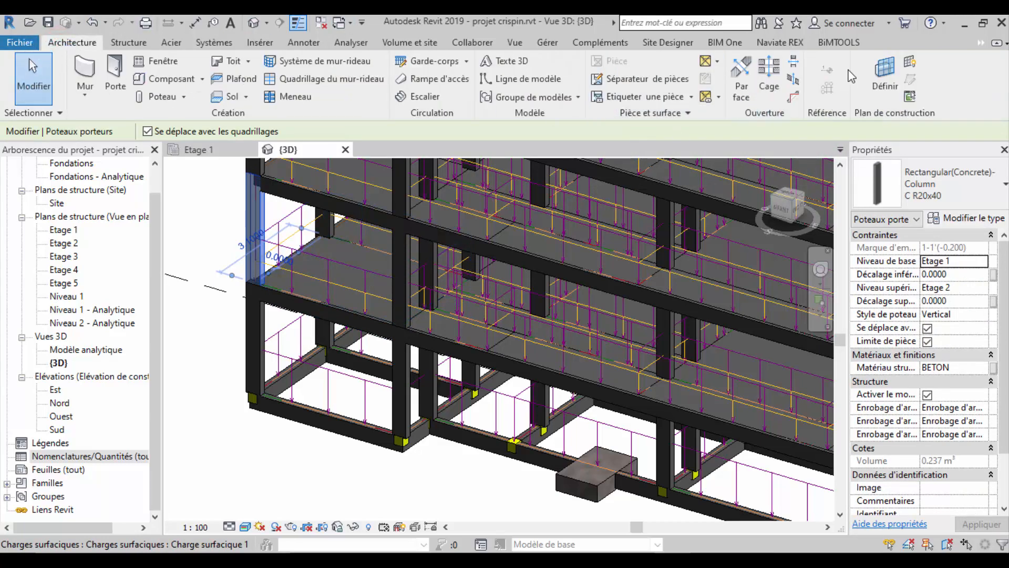
click(256, 237)
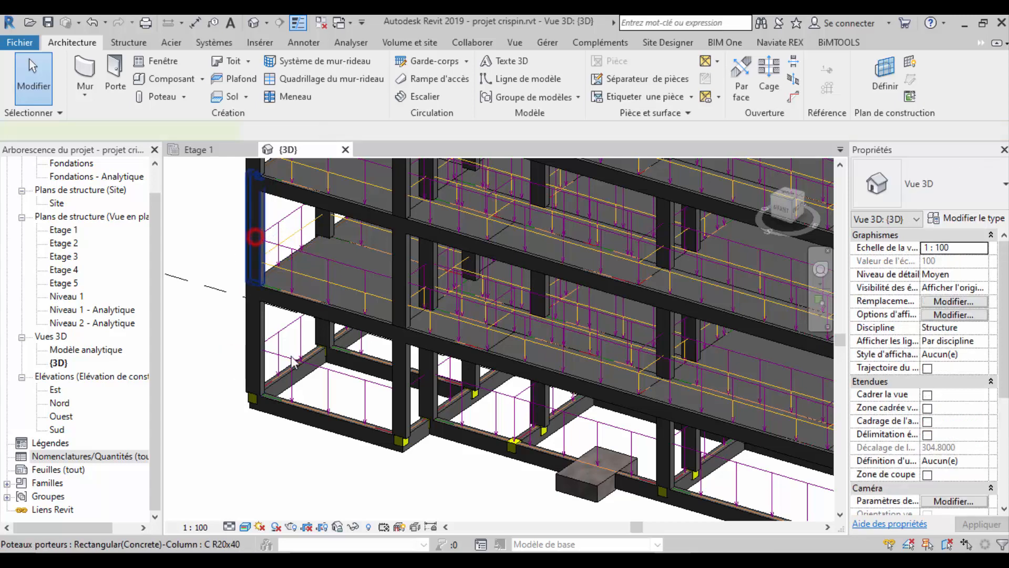
ctrl+click(304, 312)
click(638, 64)
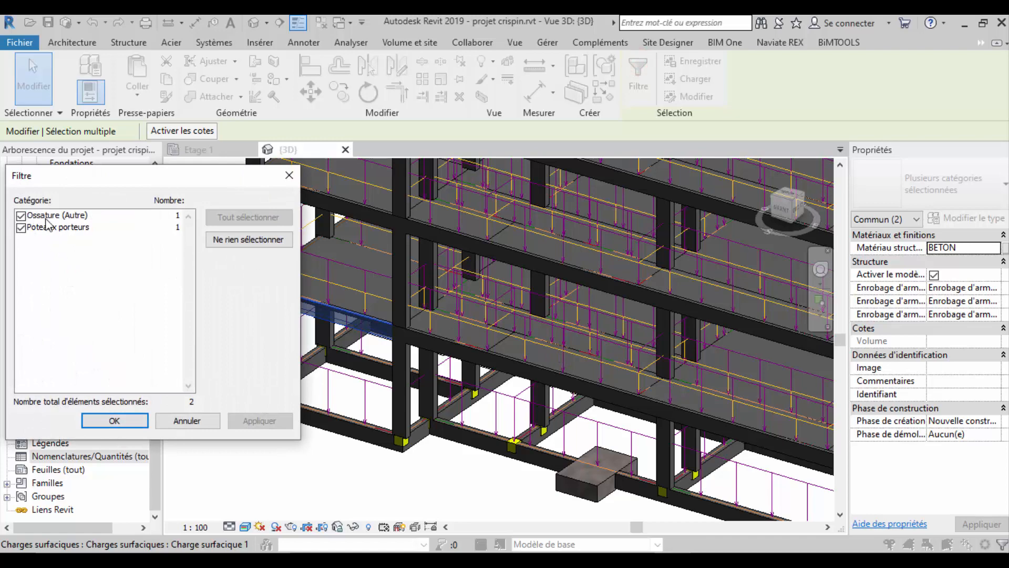
Step: Close the selection filter, clear the selection, and create a new component quantity schedule for the Ossature category
click(289, 175)
click(183, 378)
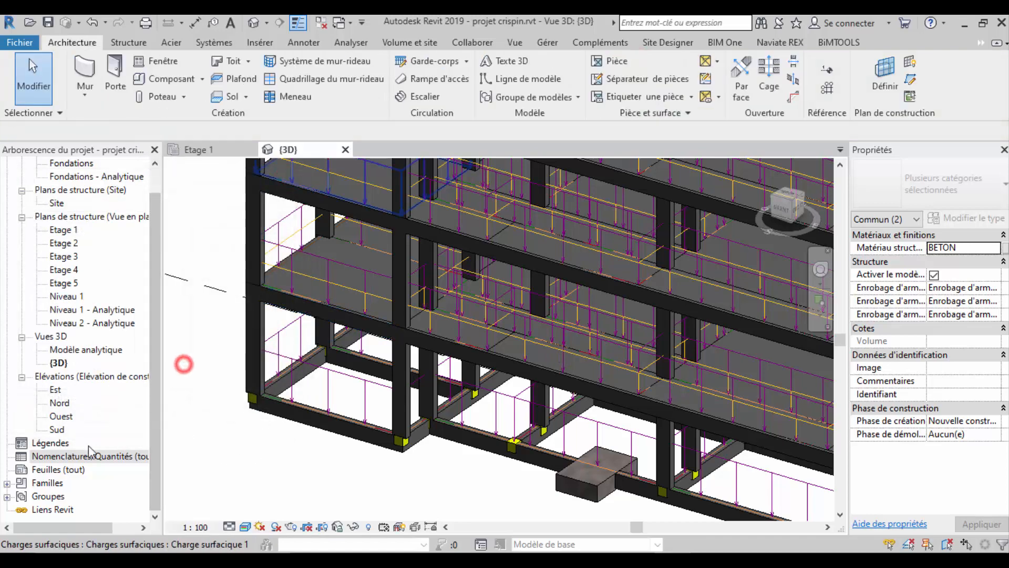
click(70, 460)
right_click(70, 463)
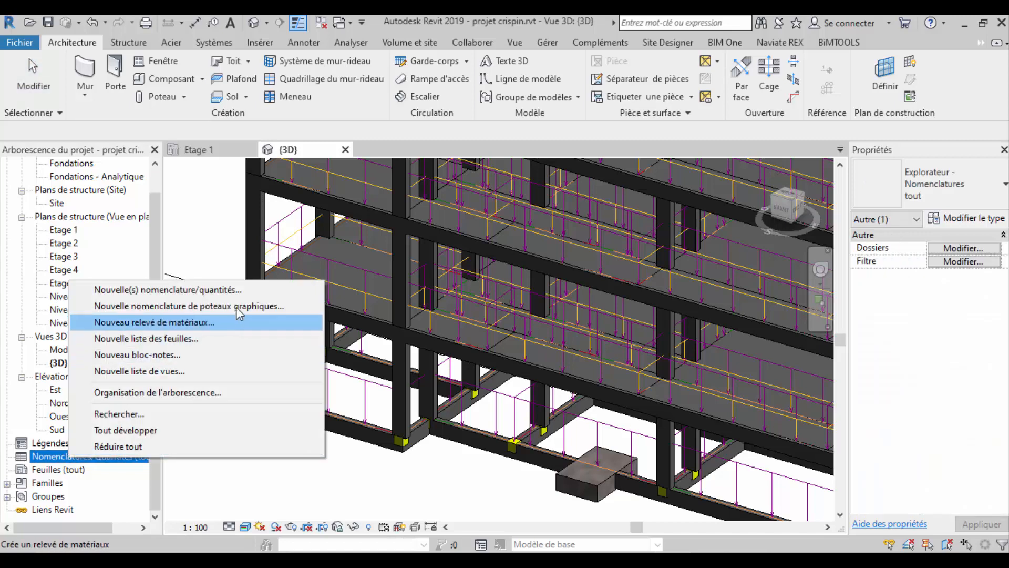
click(231, 288)
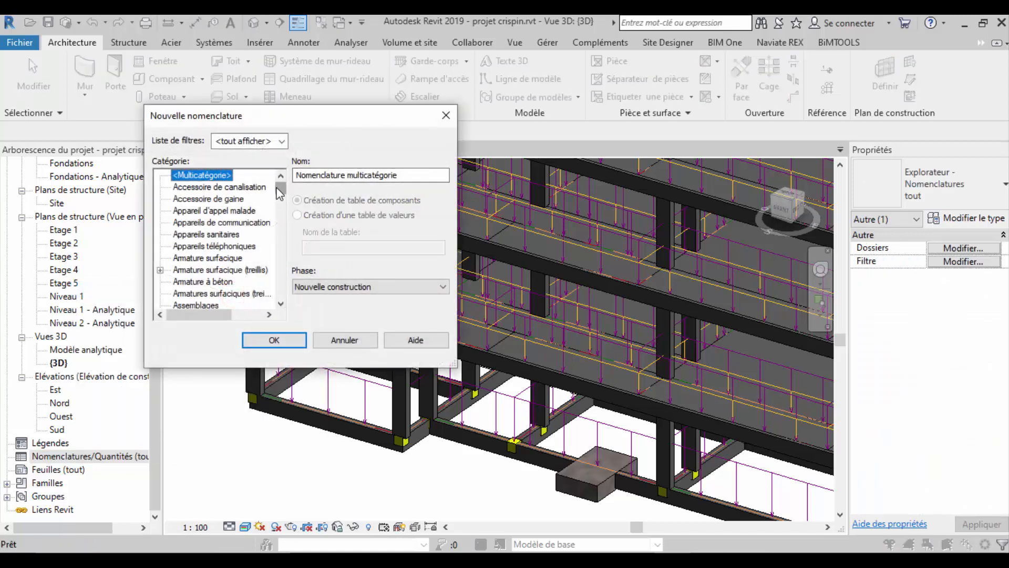
drag(280, 188, 280, 253)
click(191, 212)
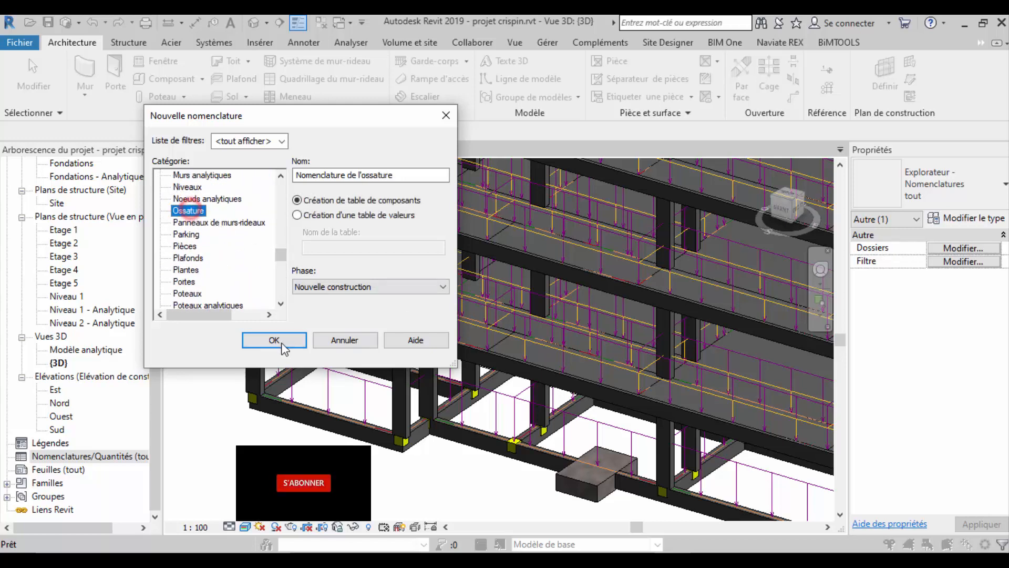
click(274, 340)
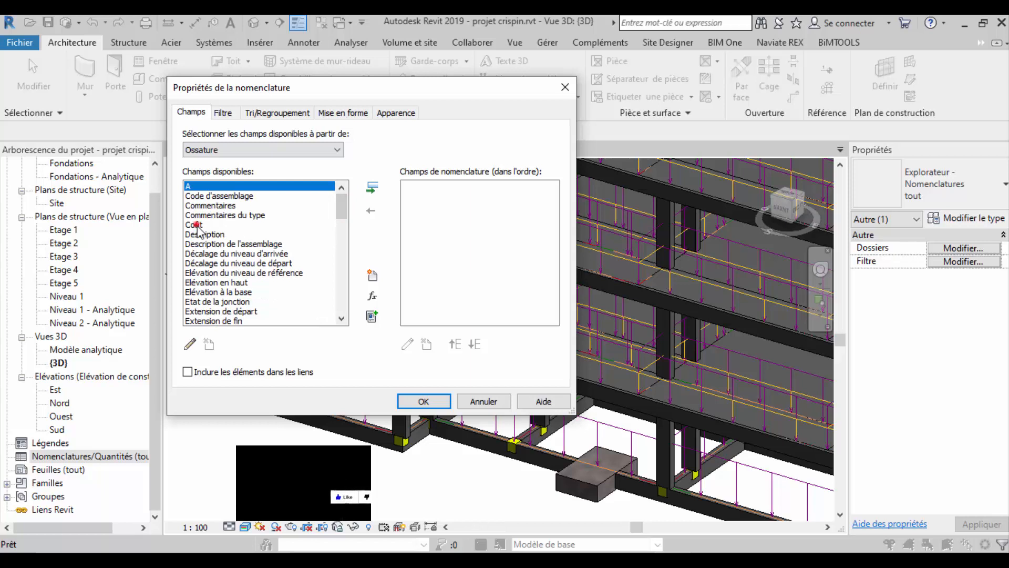
Step: Add the Coût and Famille et type fields to the Ossature schedule
click(245, 225)
click(372, 186)
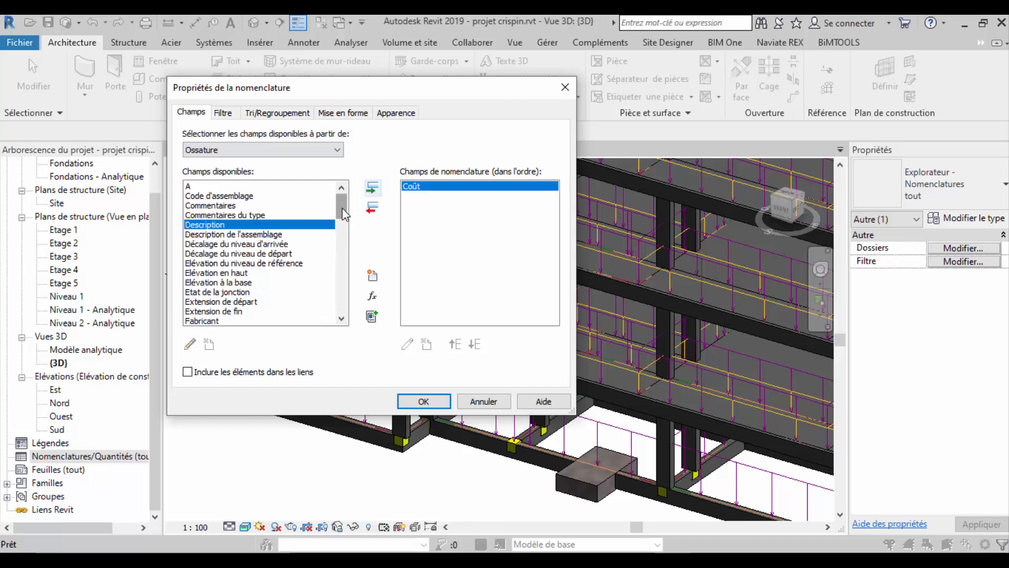
drag(341, 204, 344, 228)
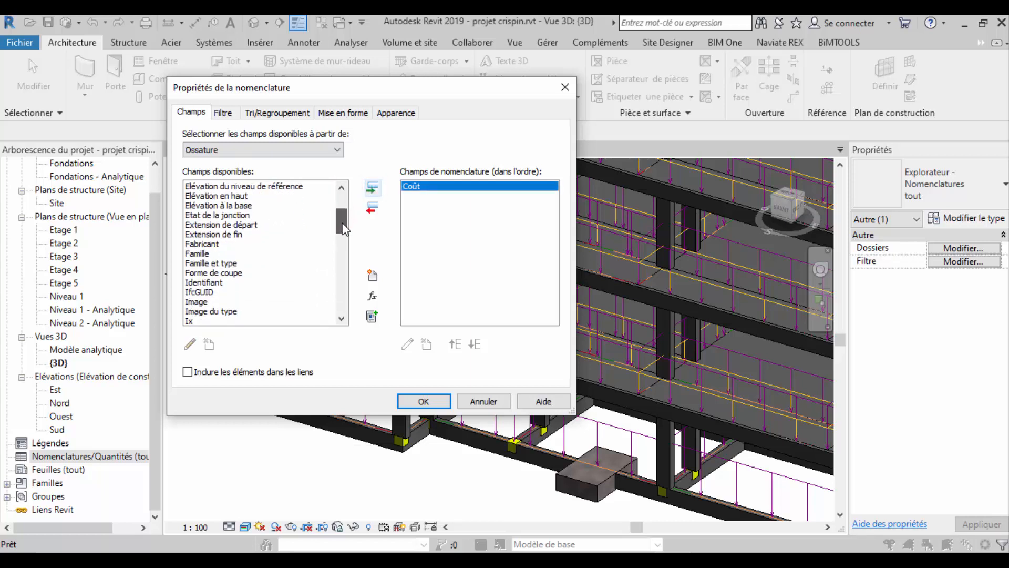
click(226, 263)
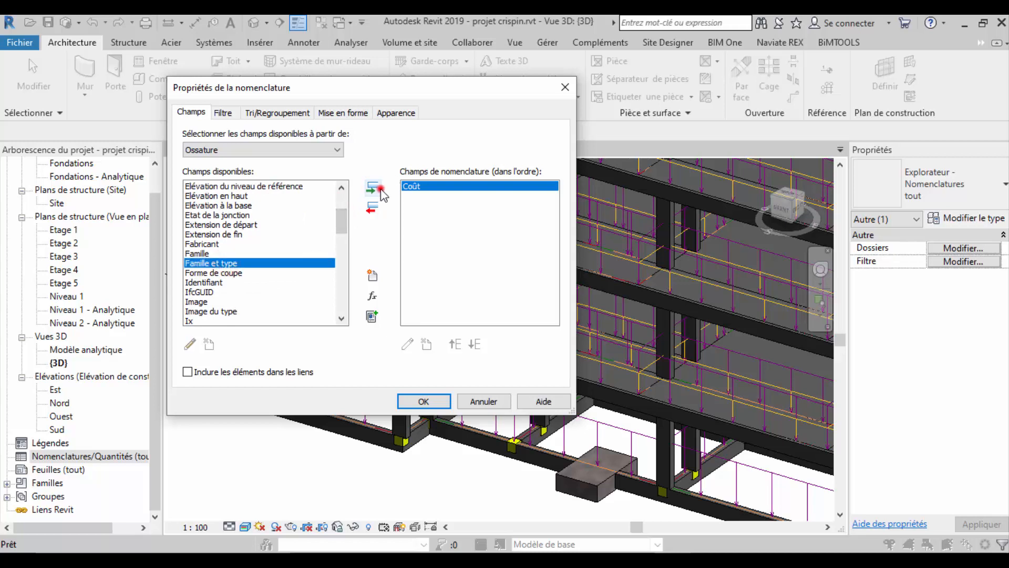
click(373, 188)
Step: Add the Longueur and Volume fields to the Ossature schedule
click(342, 236)
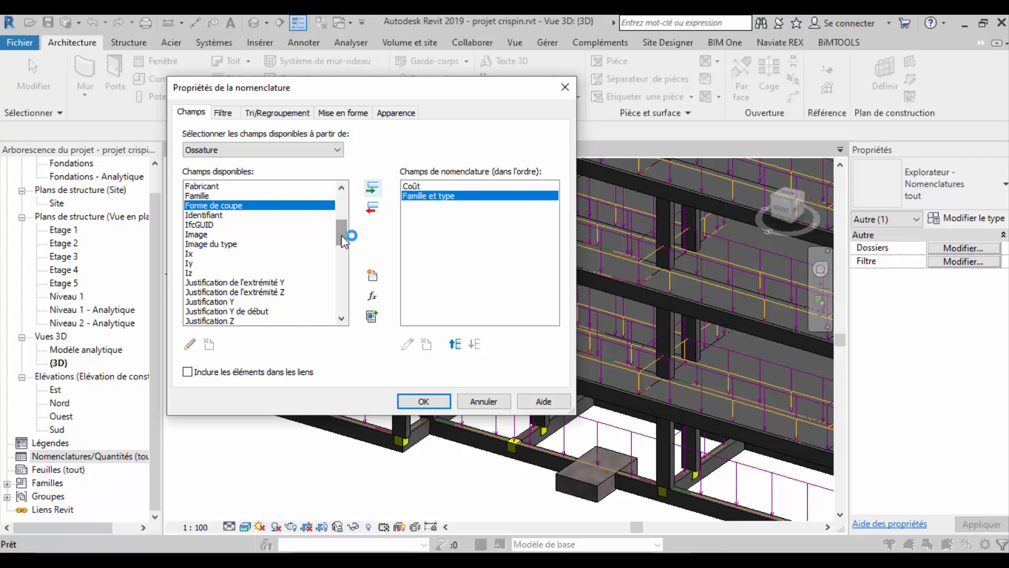
drag(343, 241, 343, 261)
click(201, 243)
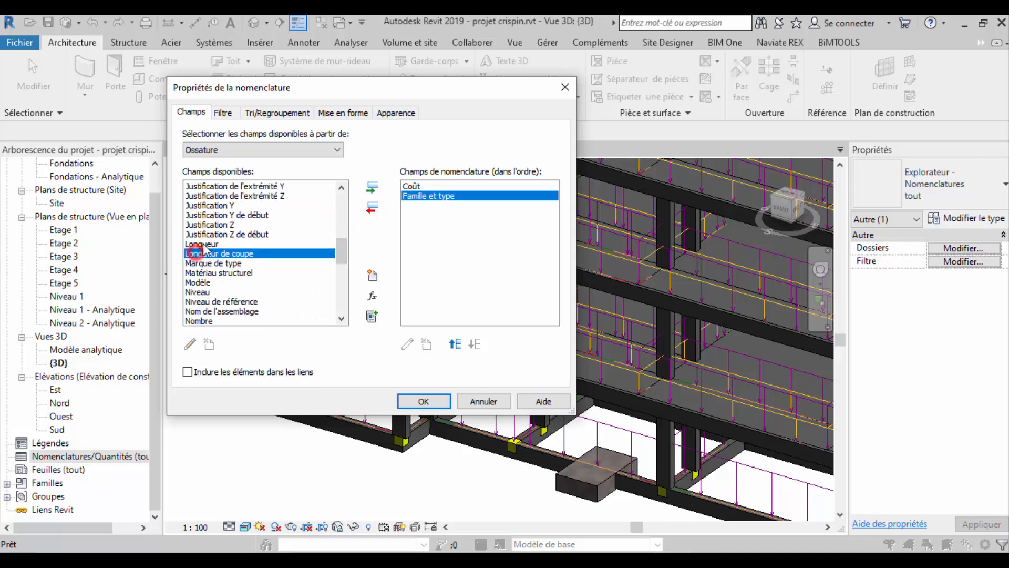
click(372, 187)
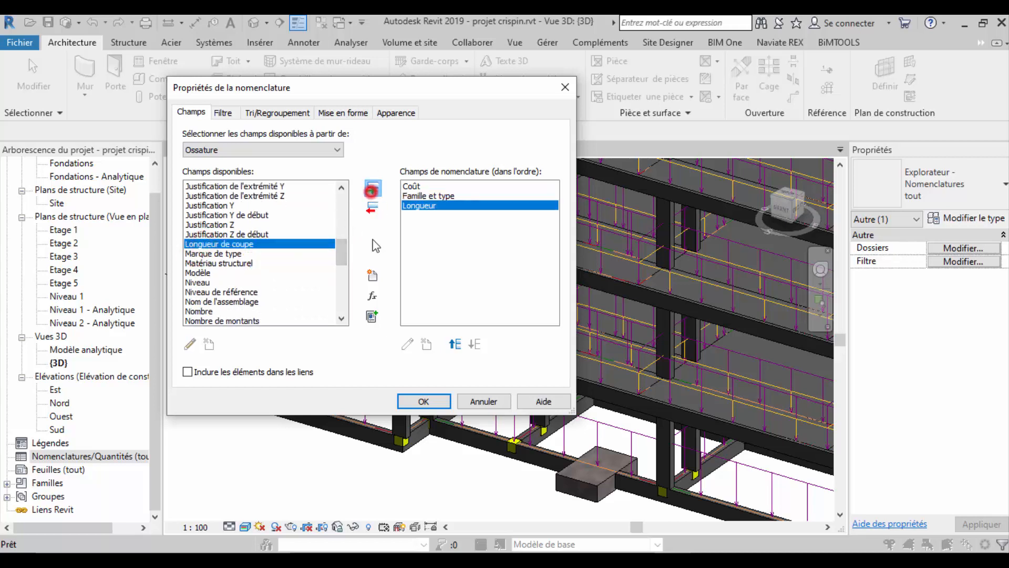
drag(341, 247, 339, 258)
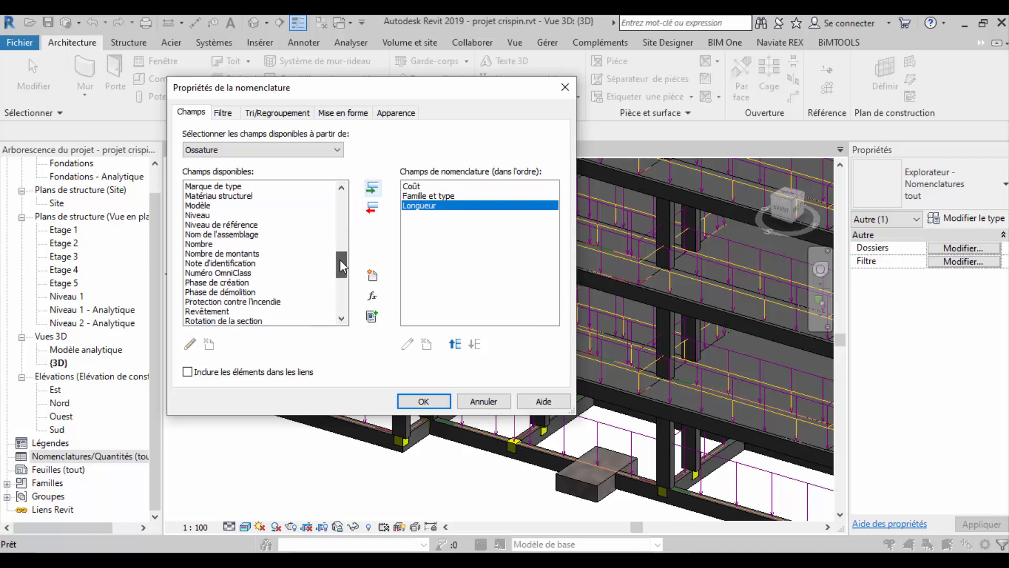
drag(341, 263, 342, 294)
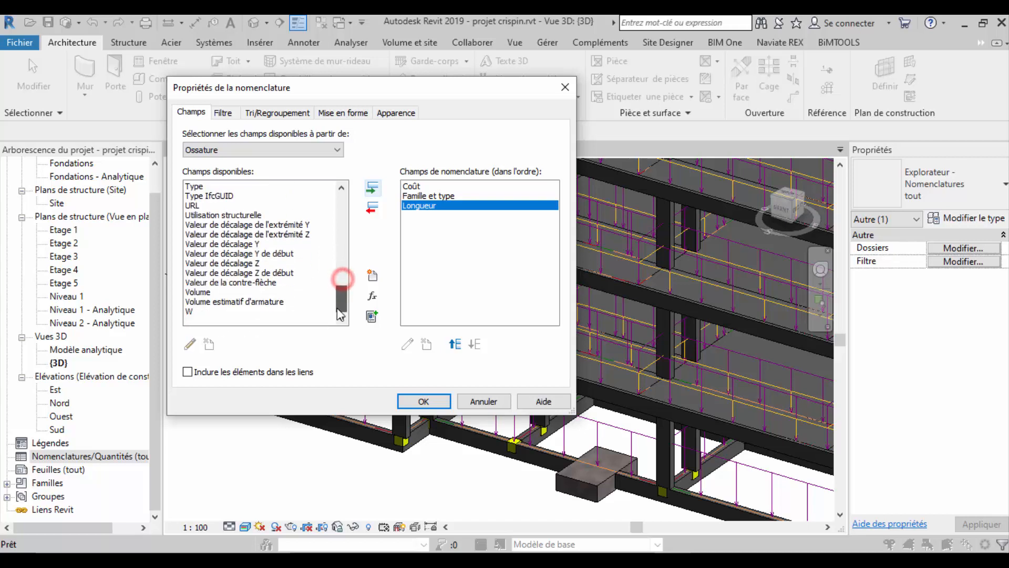
click(197, 292)
click(372, 188)
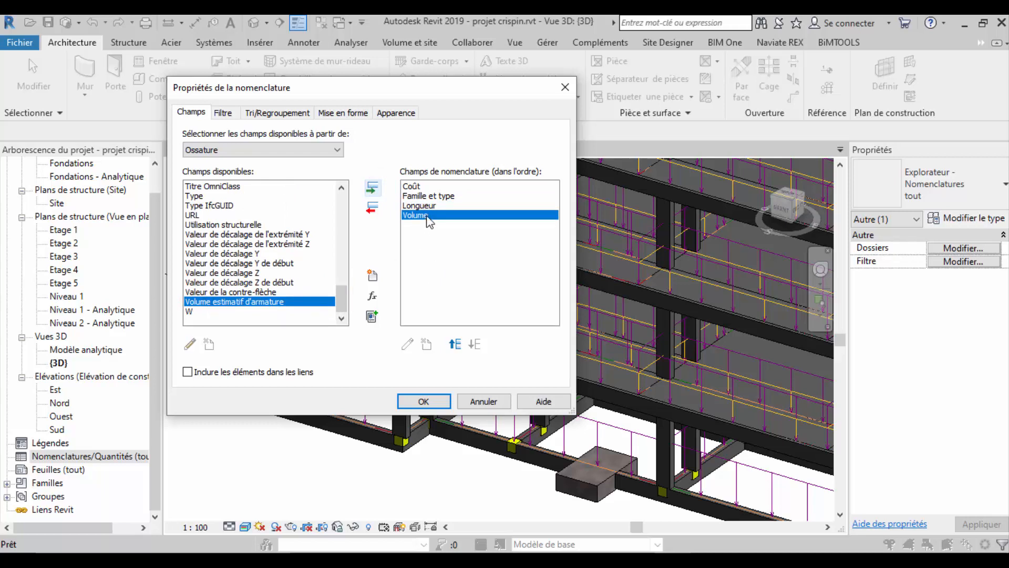
Step: Add a calculated value named Prix Total of type Nombre, with a formula that multiplies Coût by Volume
click(372, 295)
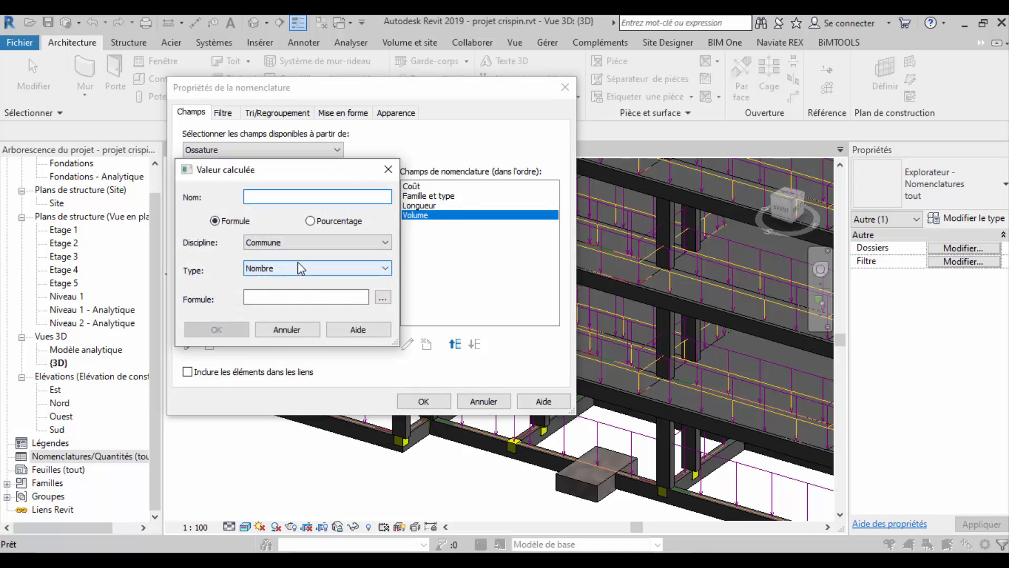
text(Pro)
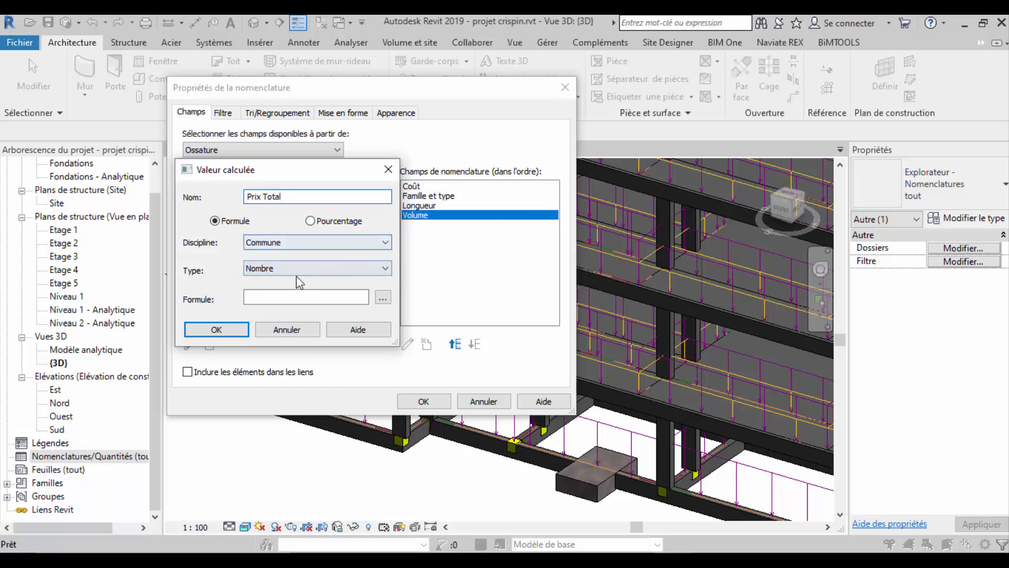
click(383, 297)
click(225, 205)
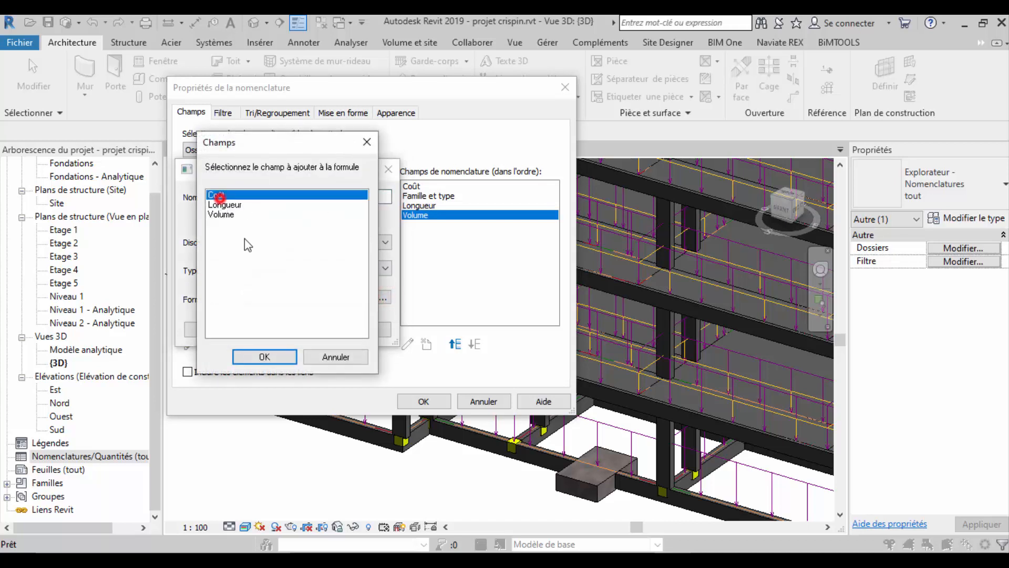
click(227, 194)
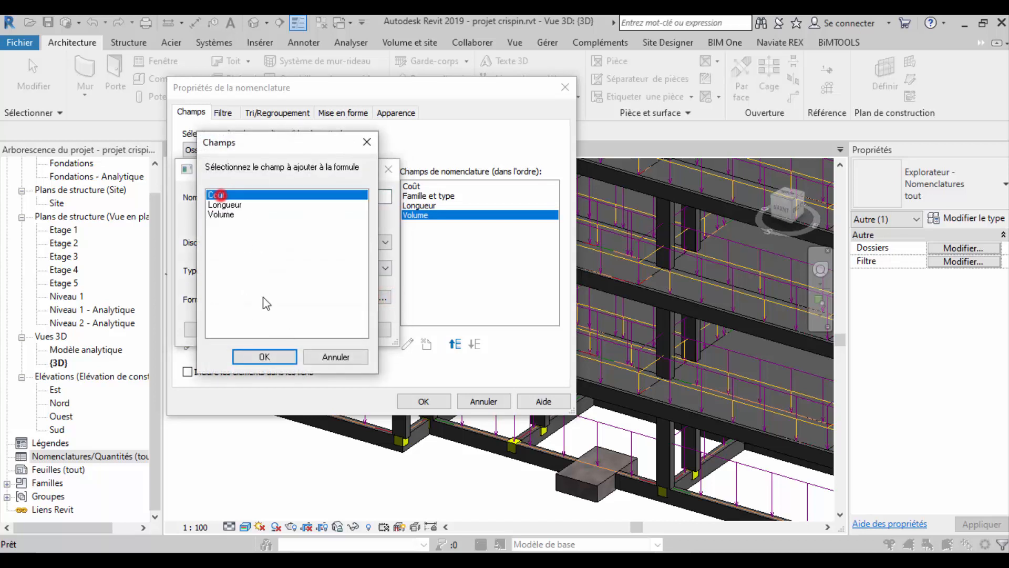
click(265, 356)
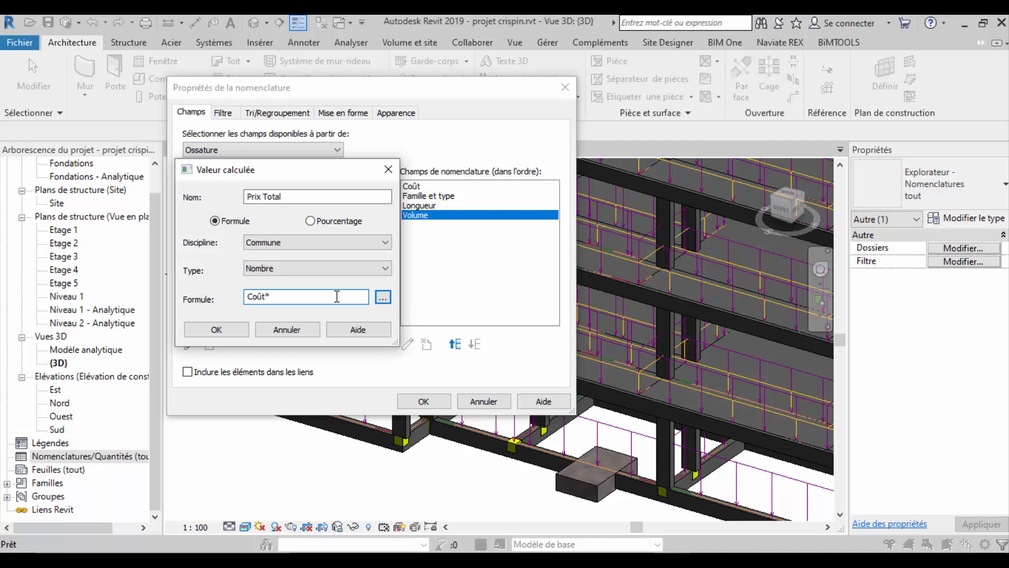
click(383, 297)
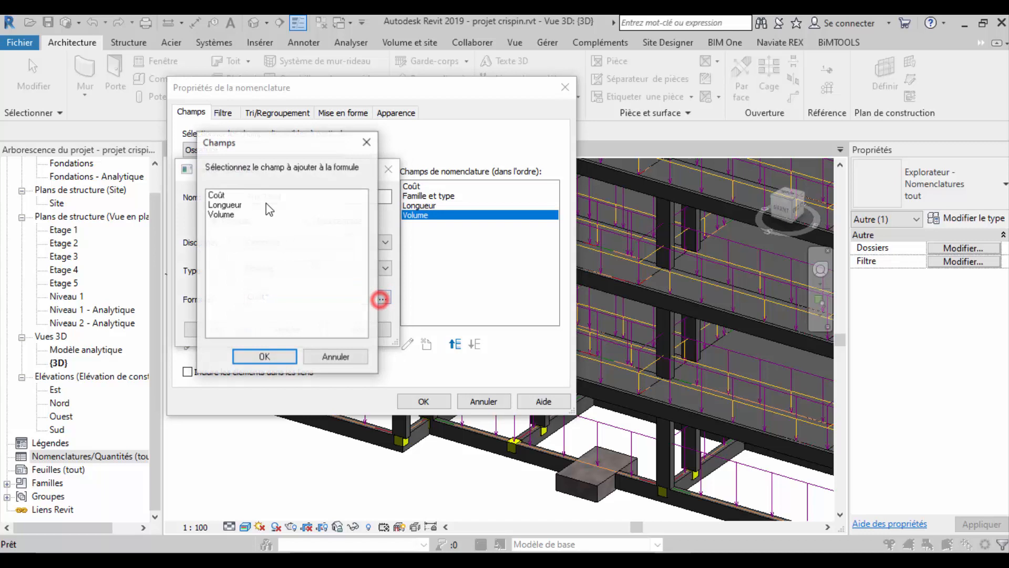
click(222, 214)
click(265, 357)
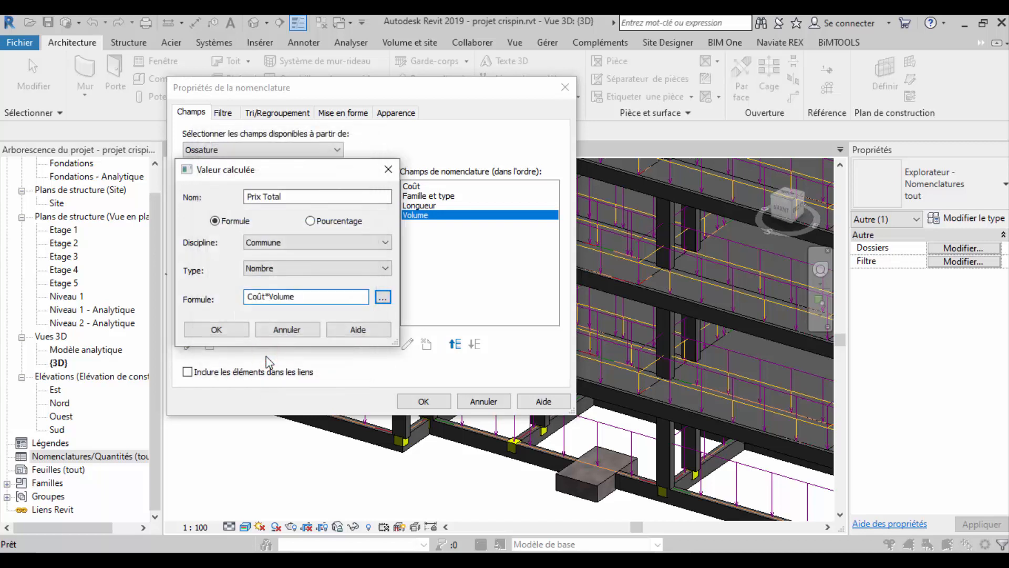
text(/!)
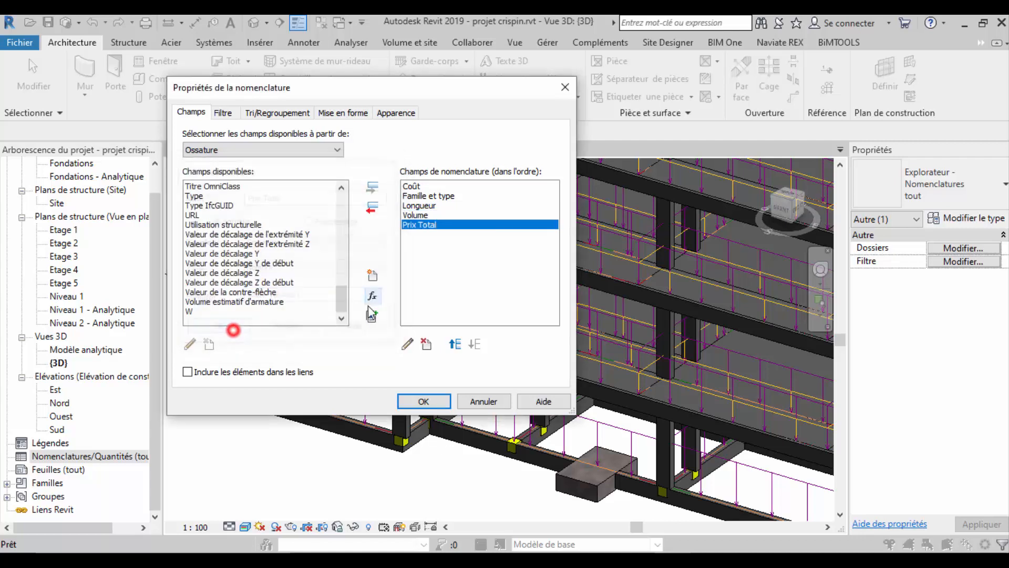
click(223, 331)
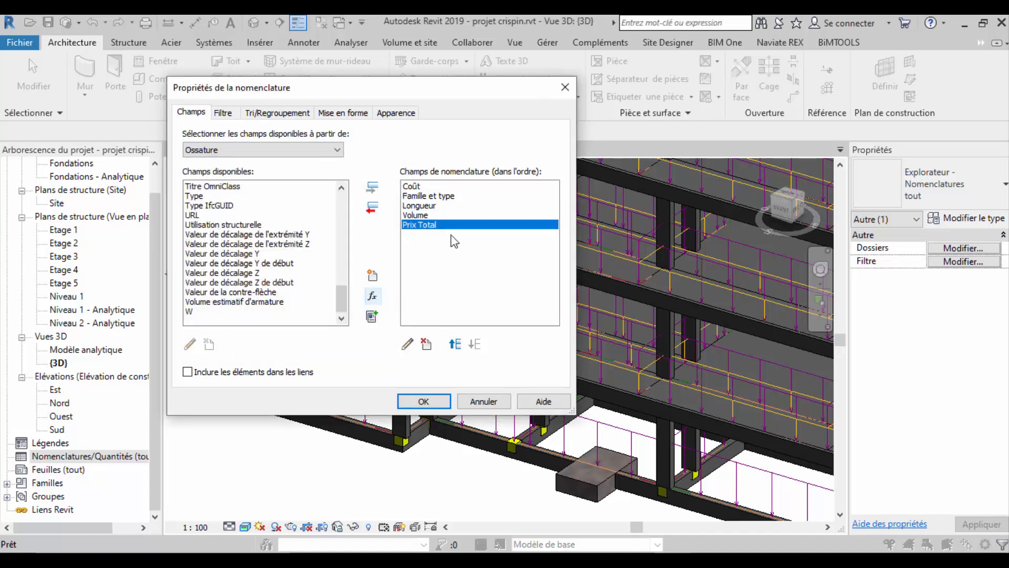
Step: Reorder the schedule fields as Famille et type, Longueur, Volume, Coût, Prix Total
click(421, 198)
click(455, 344)
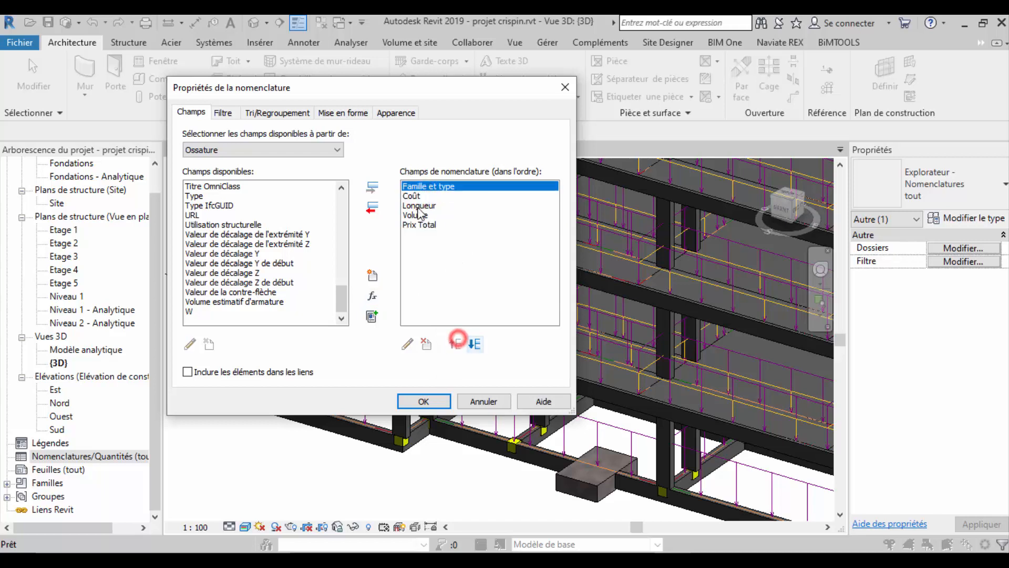
click(418, 206)
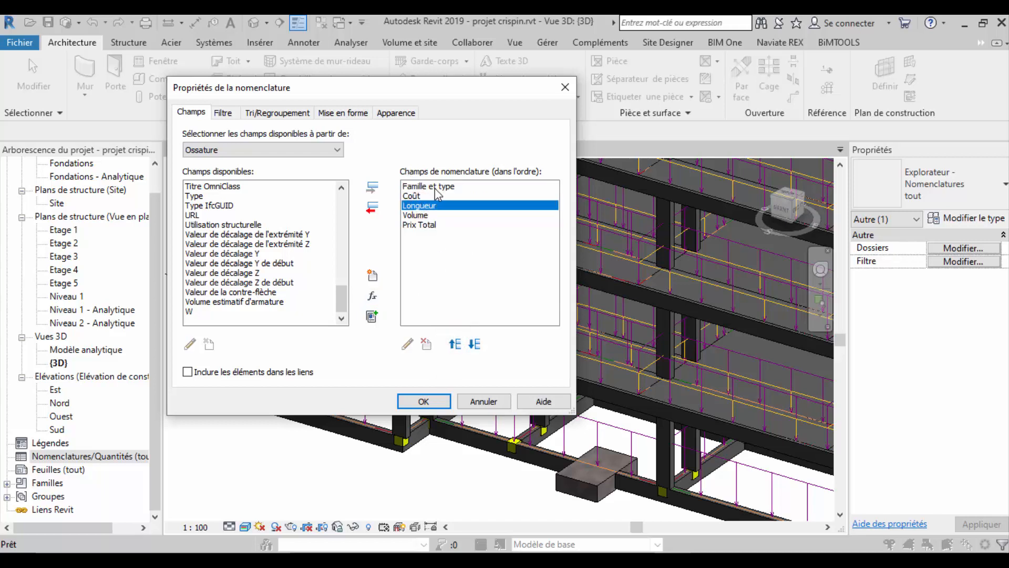
click(456, 344)
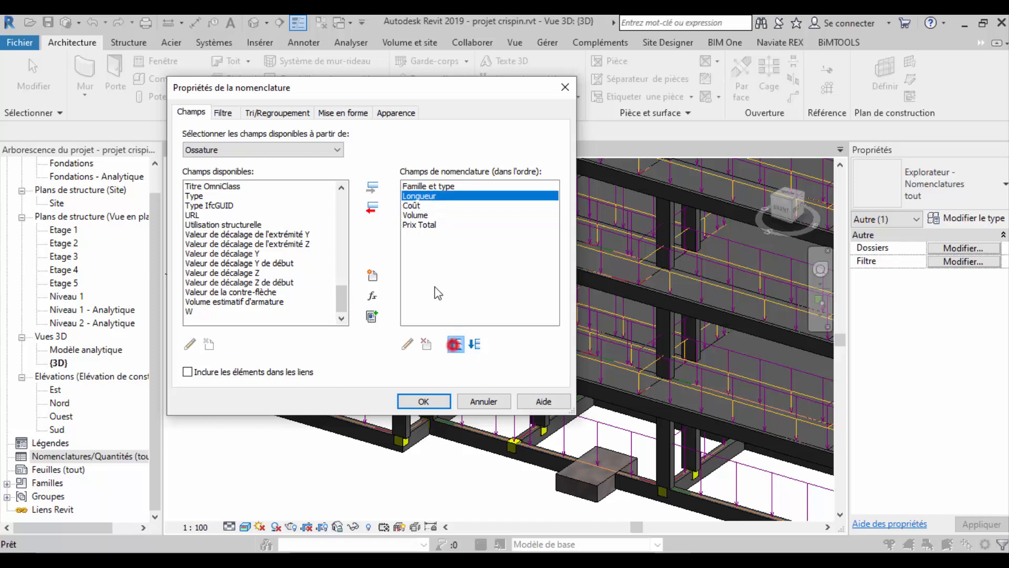
click(415, 215)
click(456, 344)
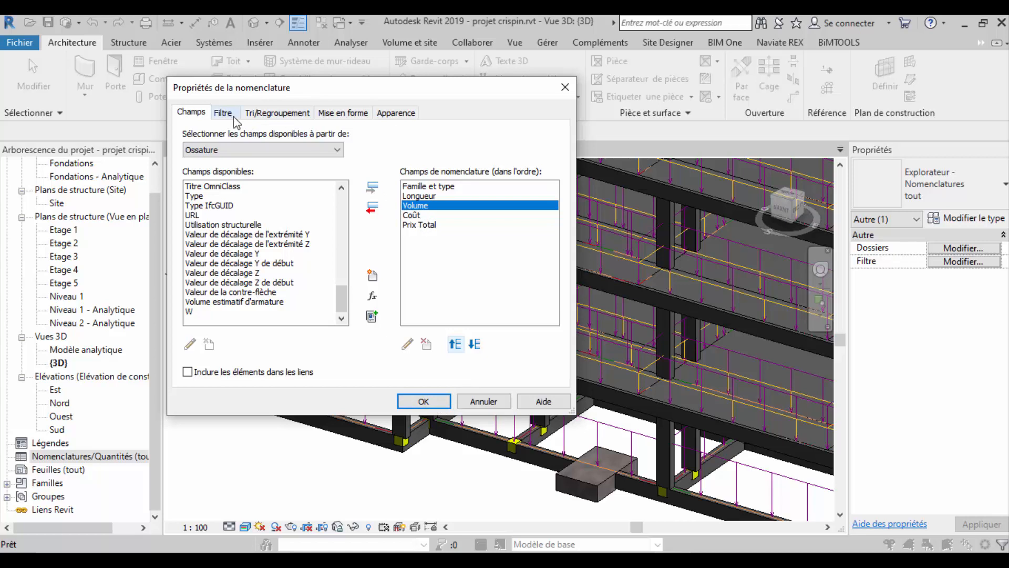
Step: Sort the schedule by Famille et type and give each group a footer set to Totaux uniquement
click(269, 110)
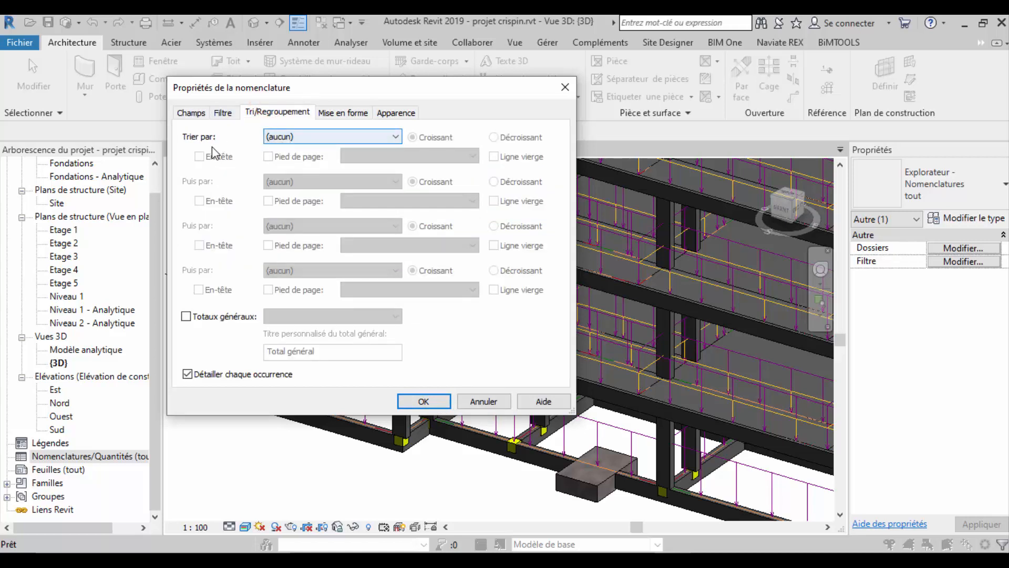
click(302, 138)
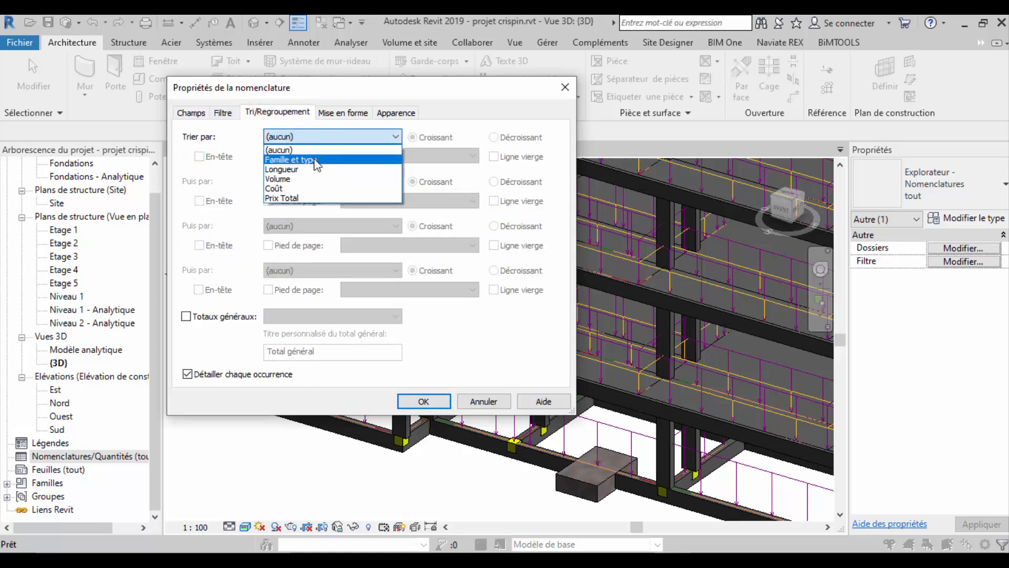
click(318, 160)
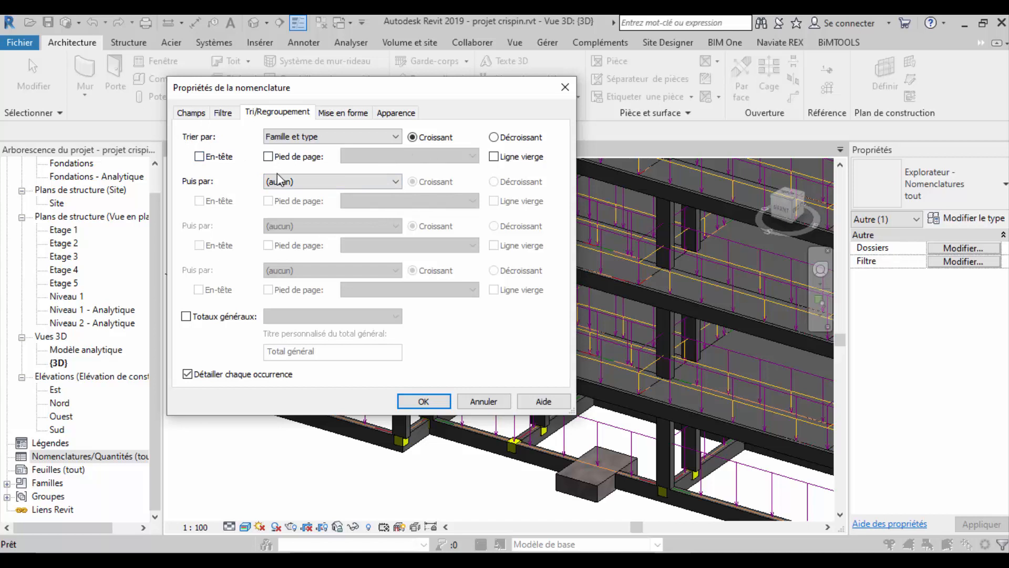
click(268, 156)
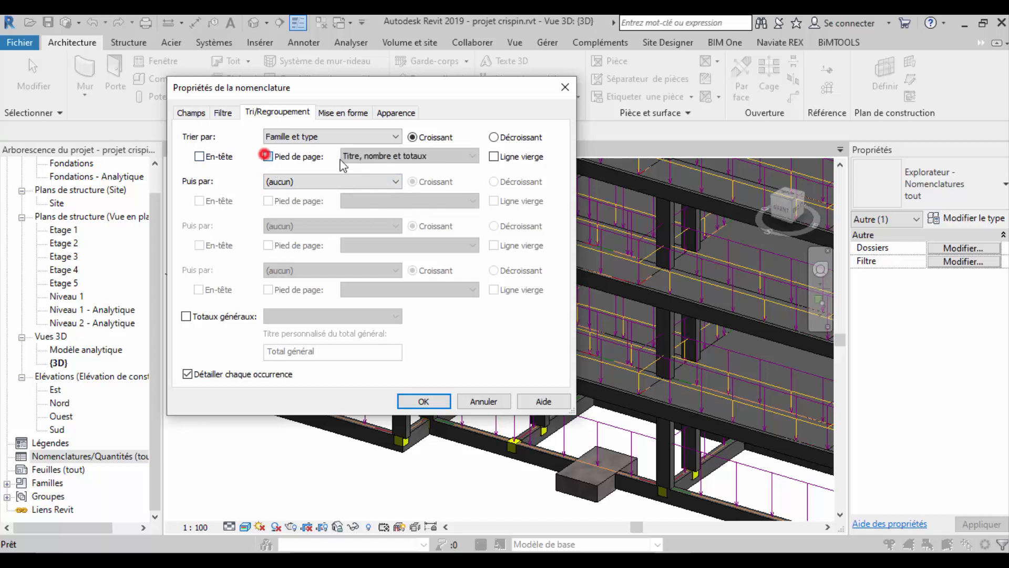
click(427, 155)
click(431, 169)
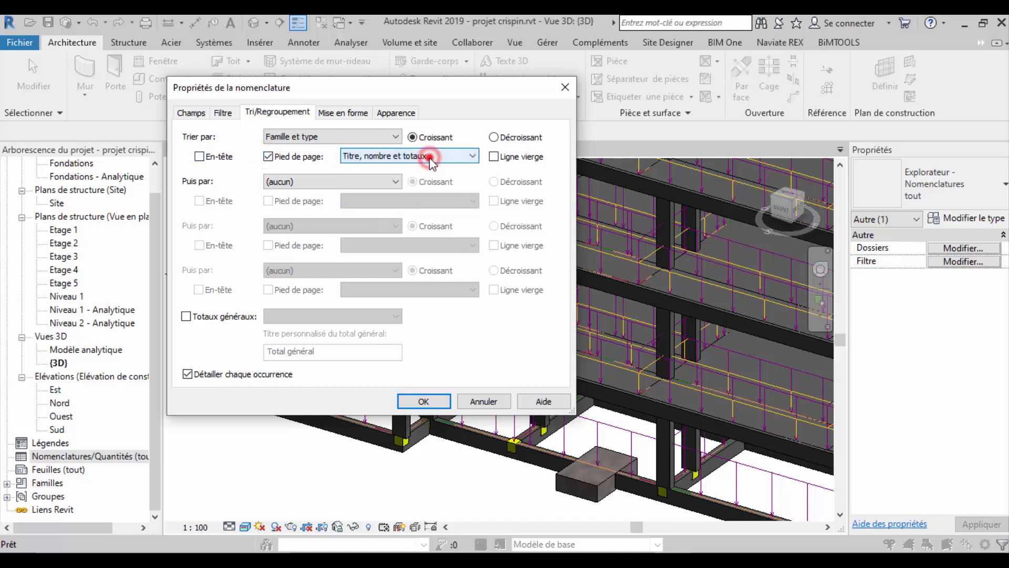
click(429, 156)
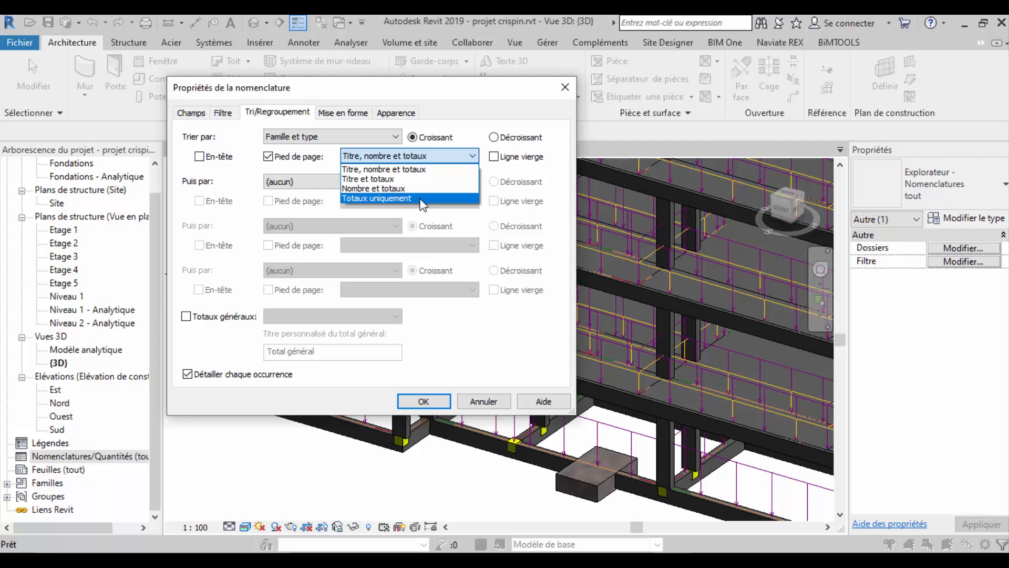
click(421, 198)
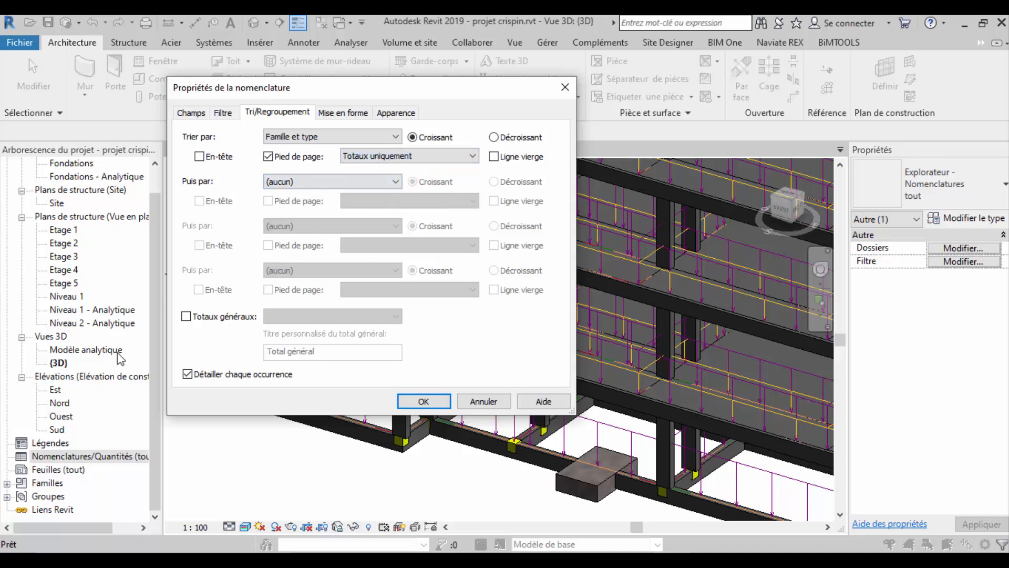
Step: Enable the schedule's grand totals with the option Titre, nombre et totaux and the title Total général
click(204, 316)
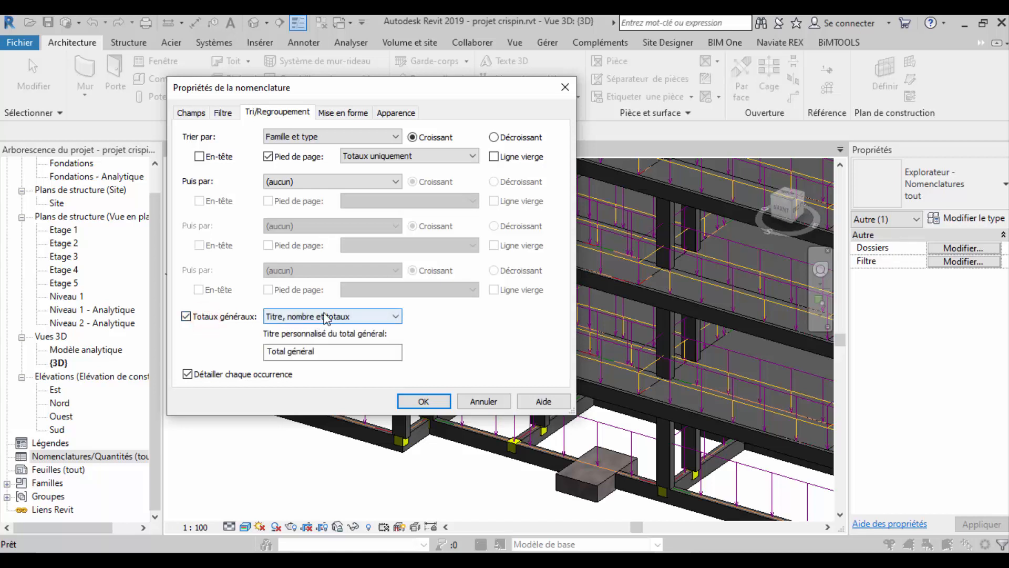
click(326, 316)
click(318, 358)
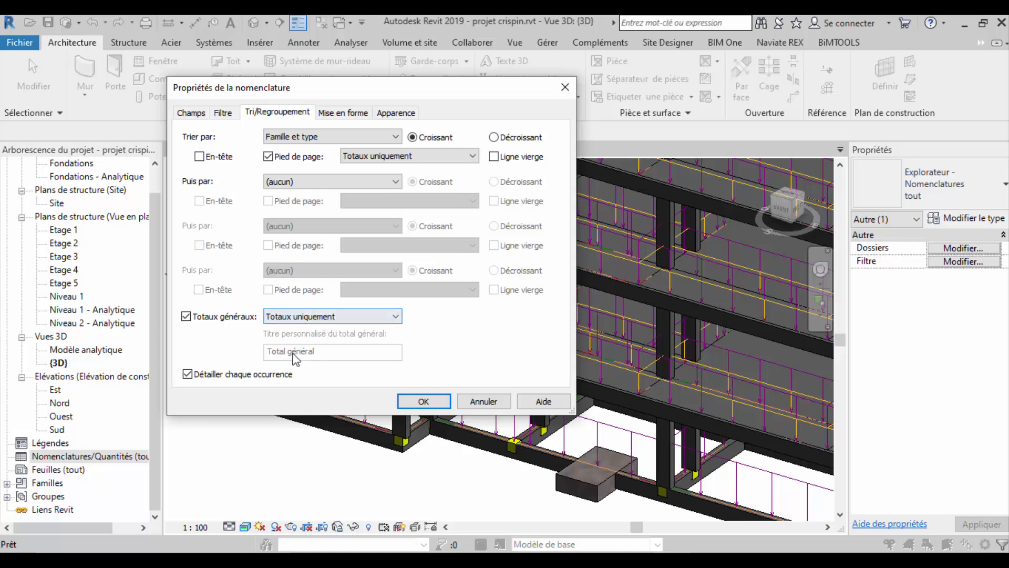
click(292, 354)
click(186, 316)
click(186, 316)
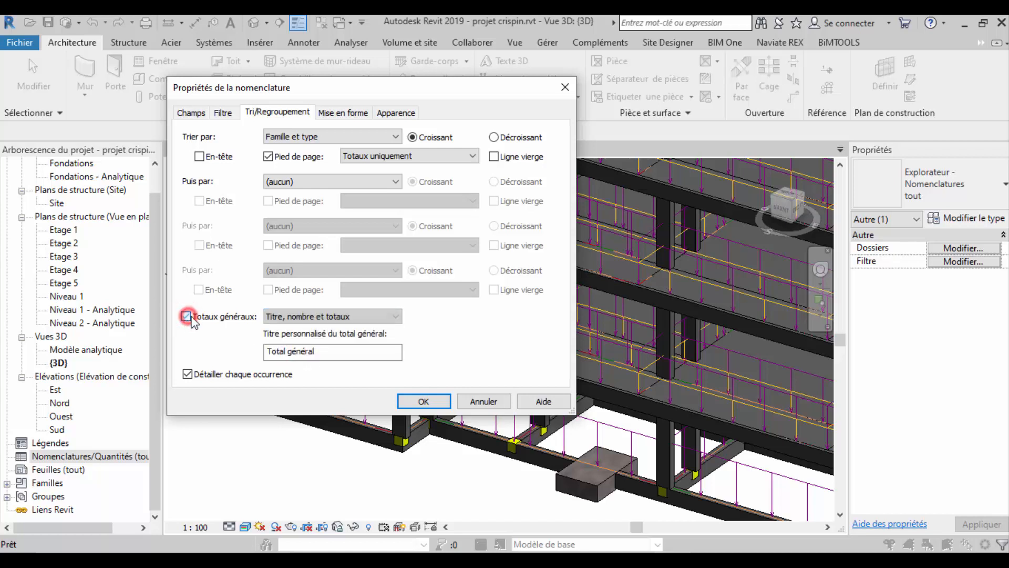
click(337, 316)
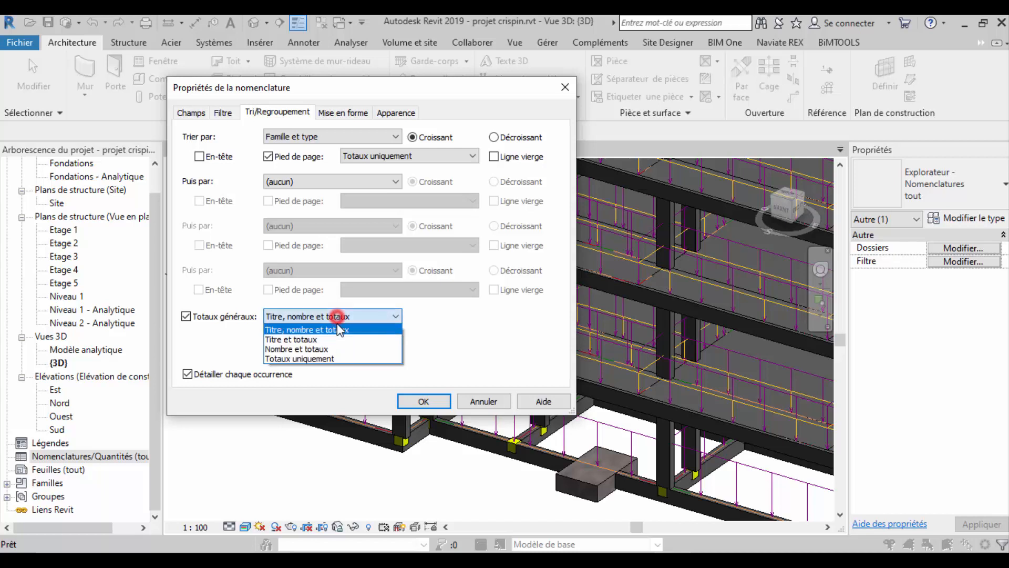
click(332, 329)
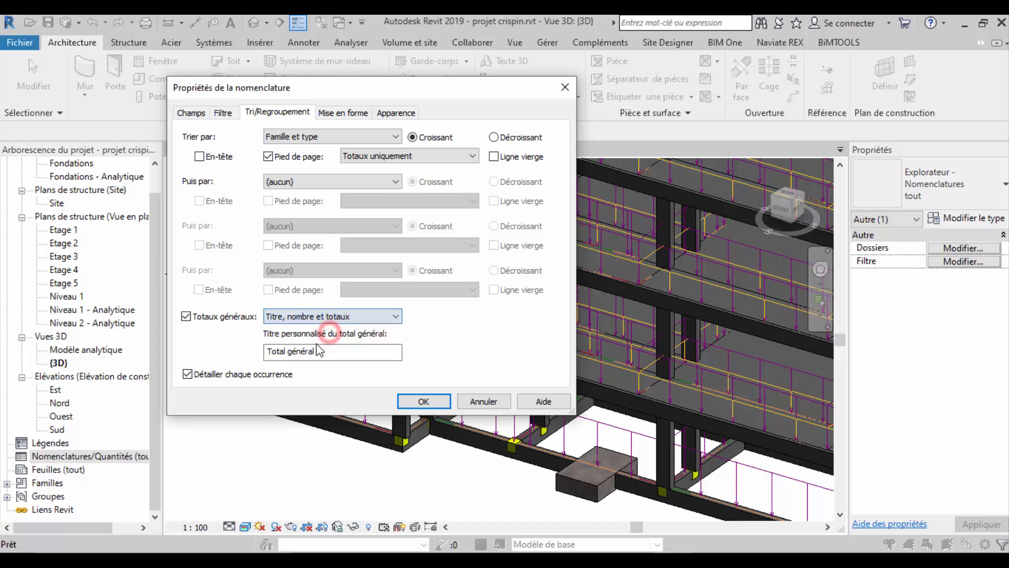
click(321, 351)
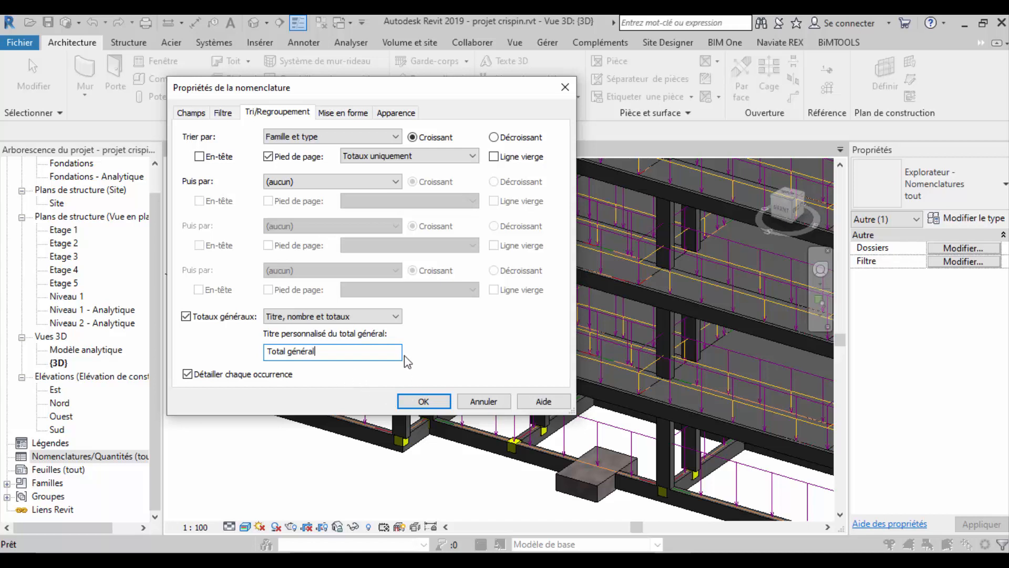
Step: Set the Prix Total, Volume and Longueur fields to Calculer les totaux and create the schedule
click(342, 113)
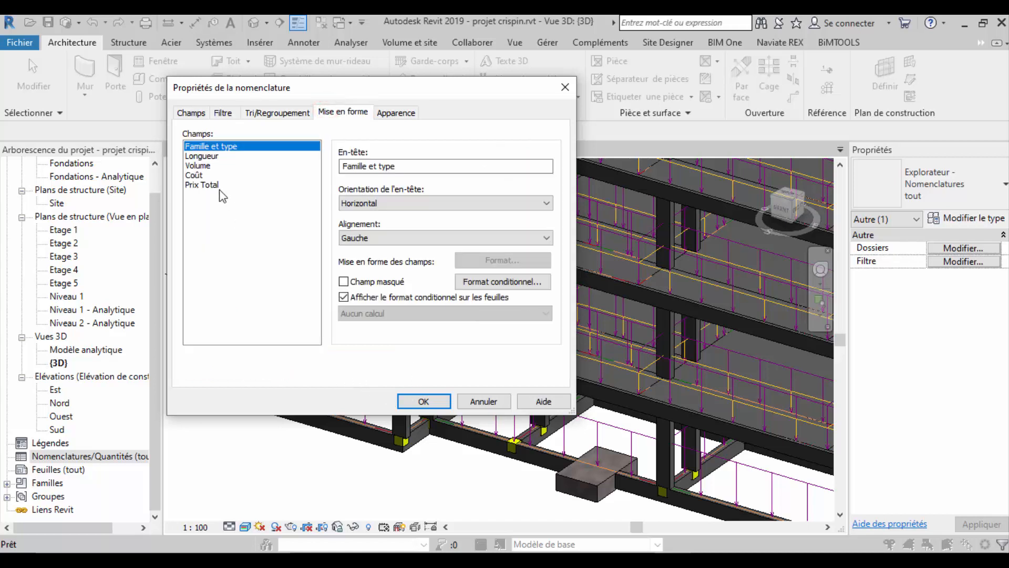
drag(209, 177, 216, 189)
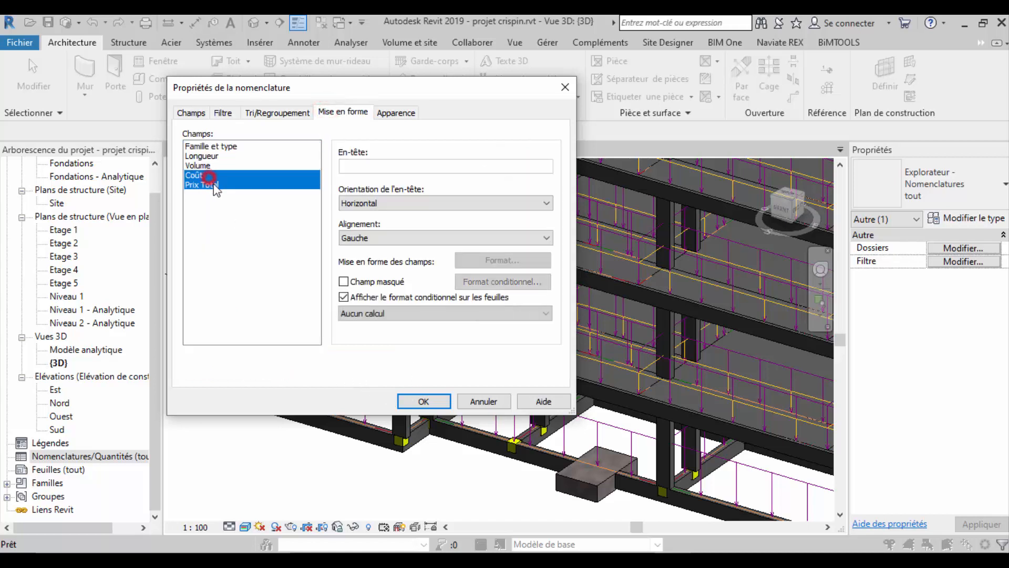
click(432, 312)
click(409, 337)
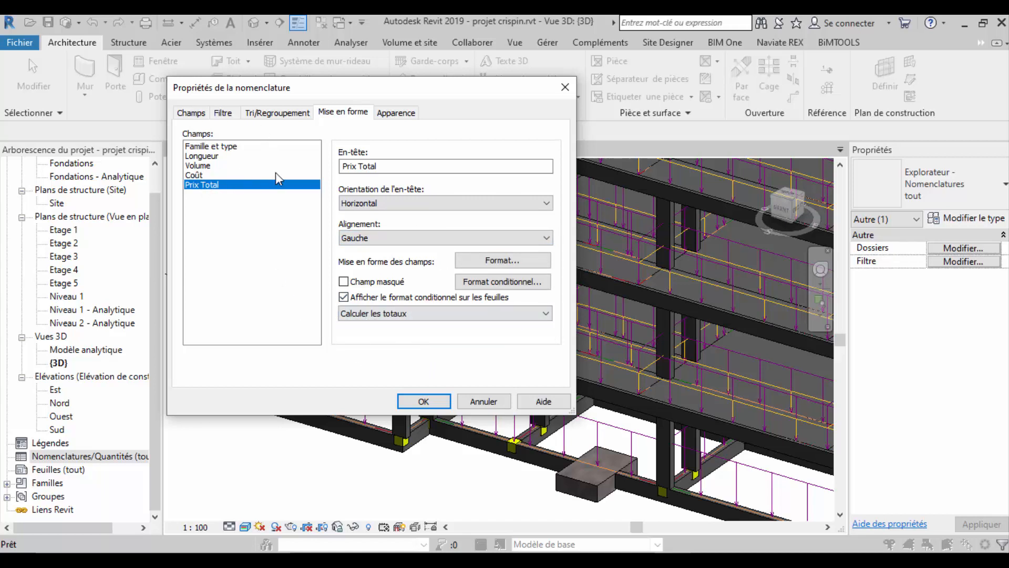
click(198, 166)
click(426, 313)
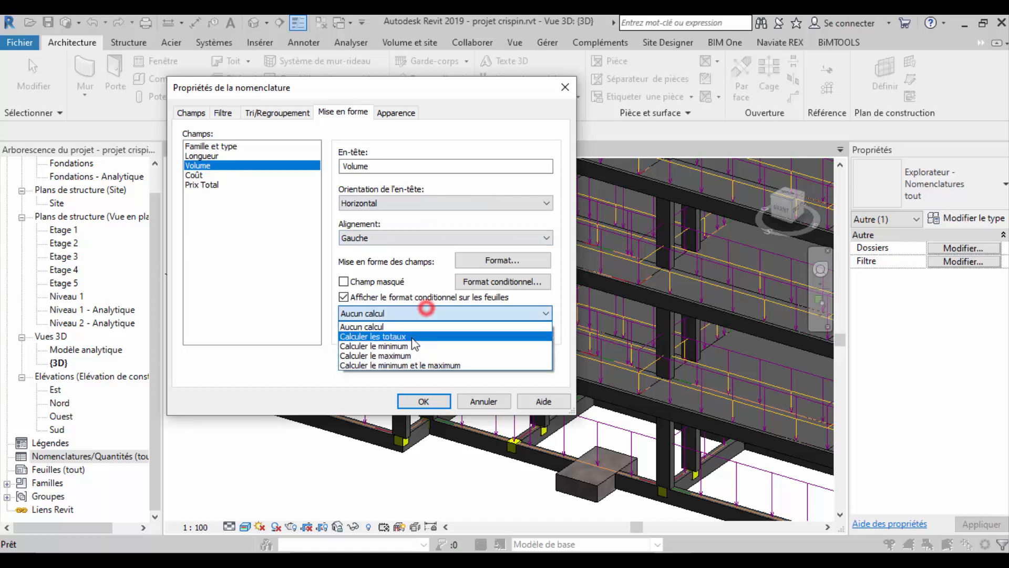
click(412, 338)
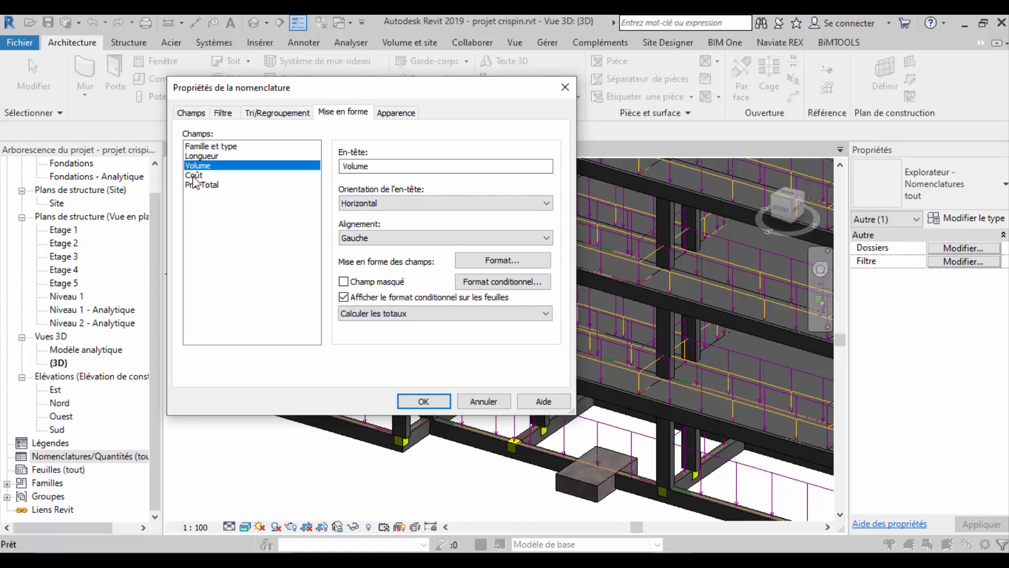
click(200, 157)
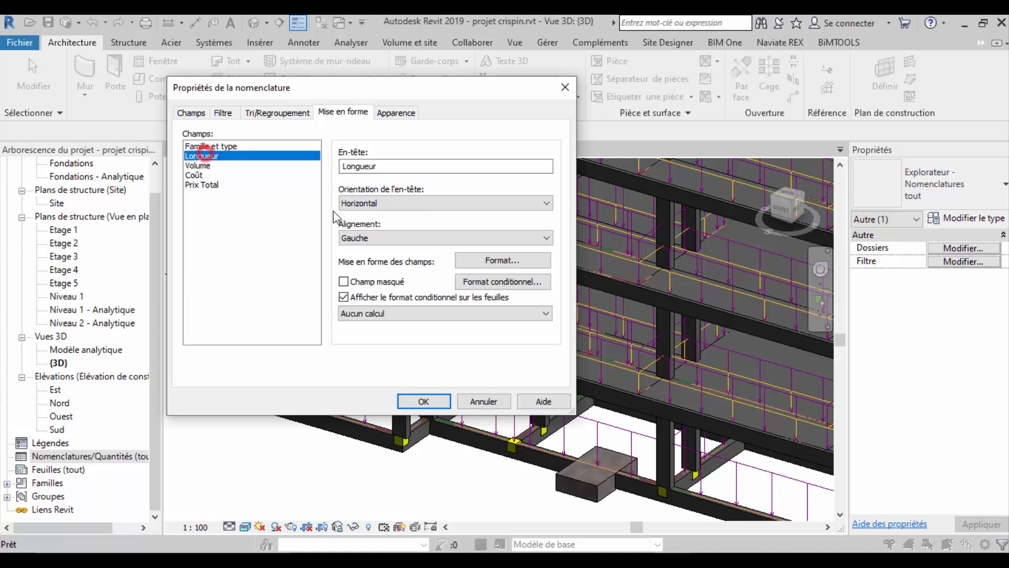
click(395, 313)
click(388, 338)
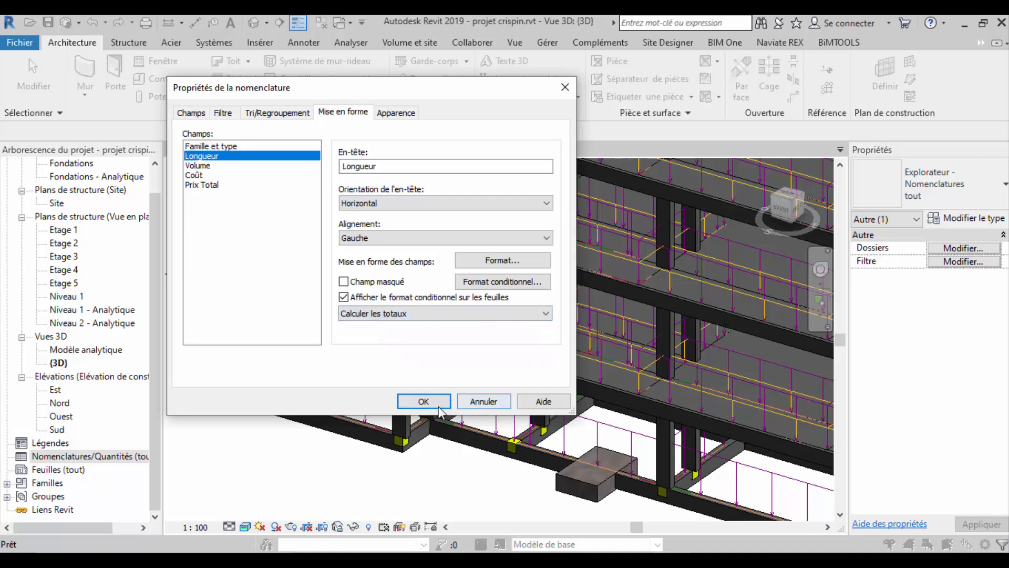
click(424, 401)
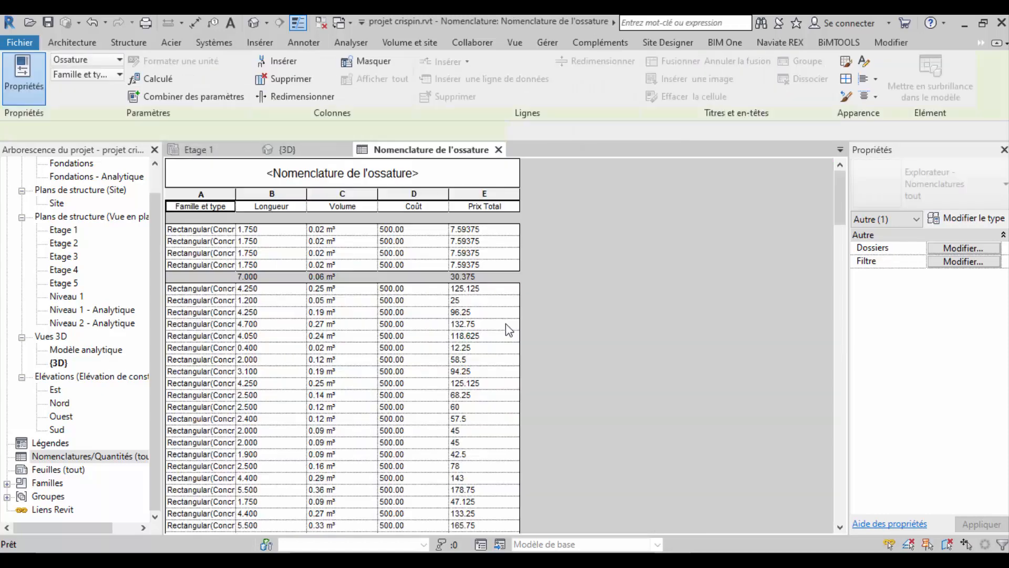
Step: Widen the schedule's Famille et type column enough to read the full beam names
scroll(546, 314, down, 5)
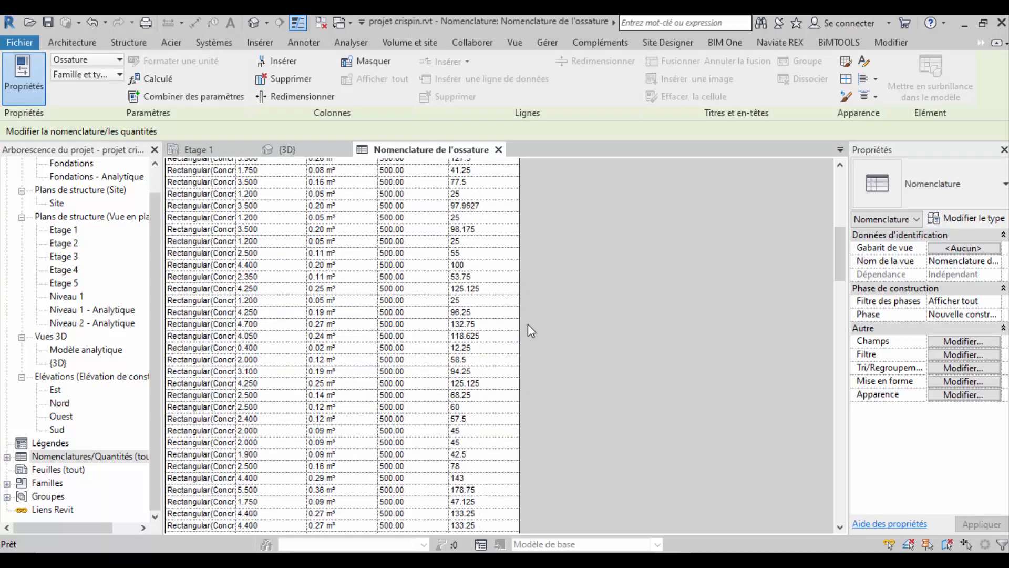
scroll(530, 329, down, 6)
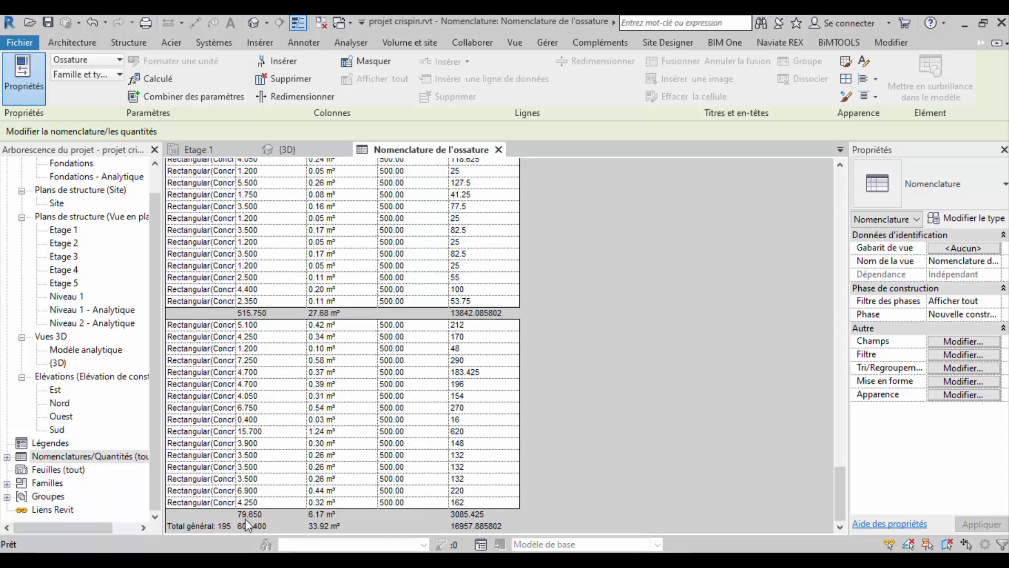
scroll(249, 347, up, 15)
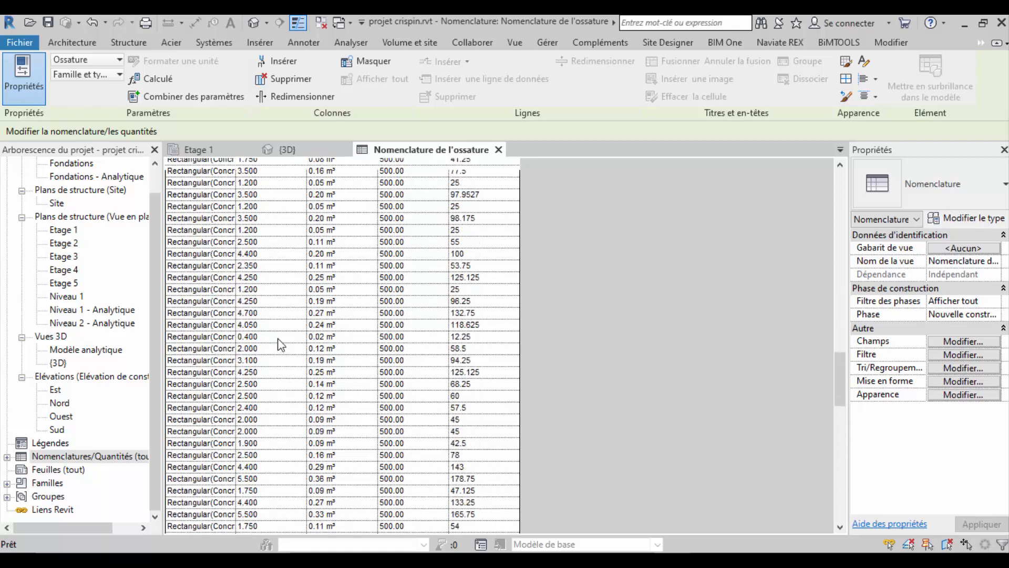
drag(236, 160, 364, 189)
scroll(277, 180, up, 5)
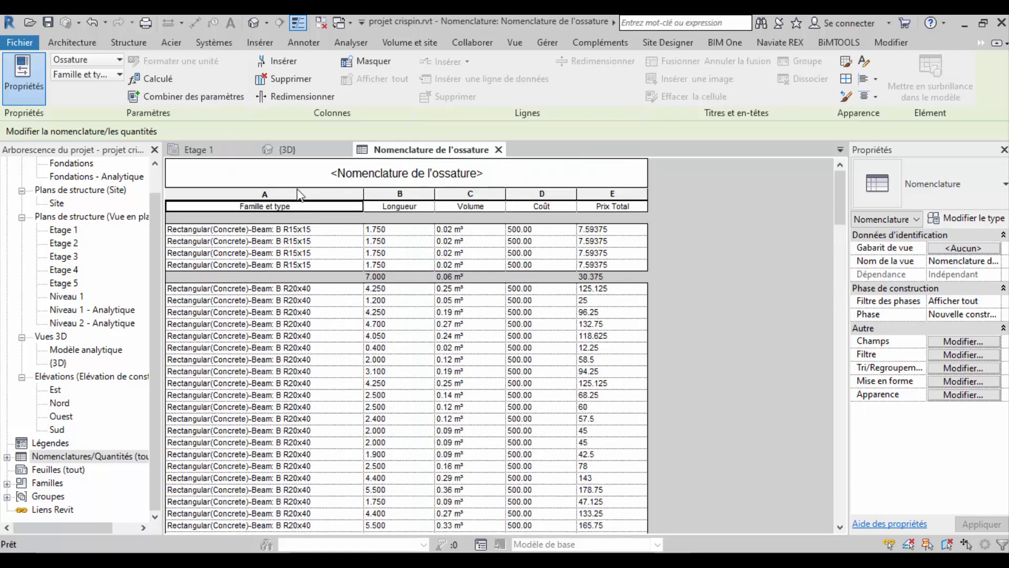
scroll(253, 261, down, 8)
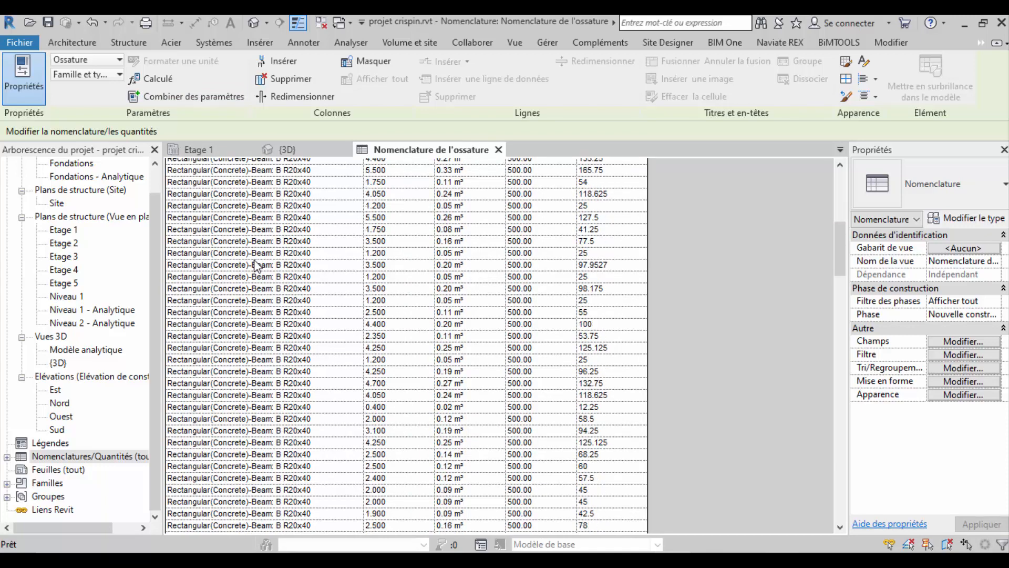
scroll(258, 265, up, 5)
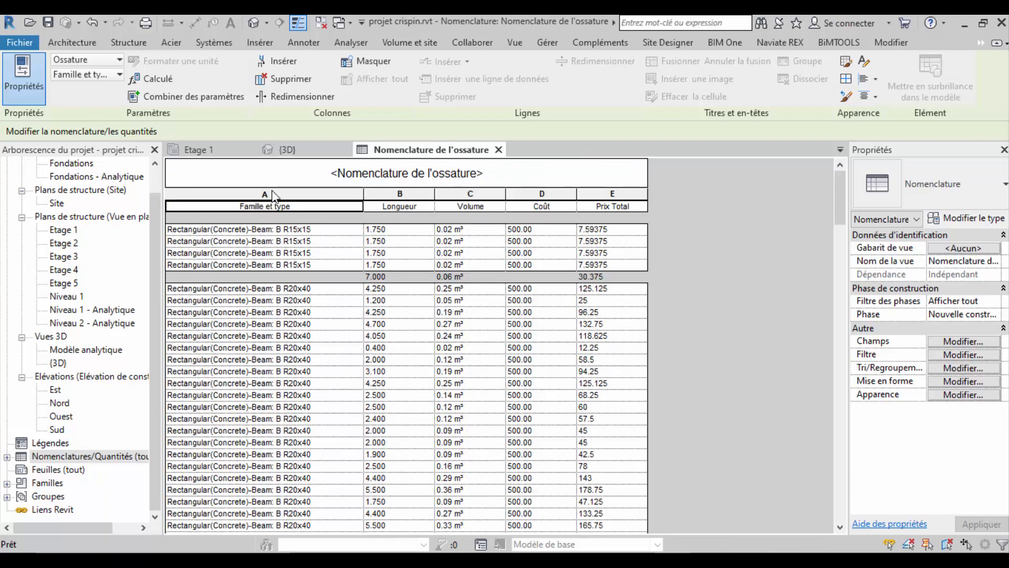
Step: Remove the Famille et type field from the Ossature schedule's fields
click(966, 342)
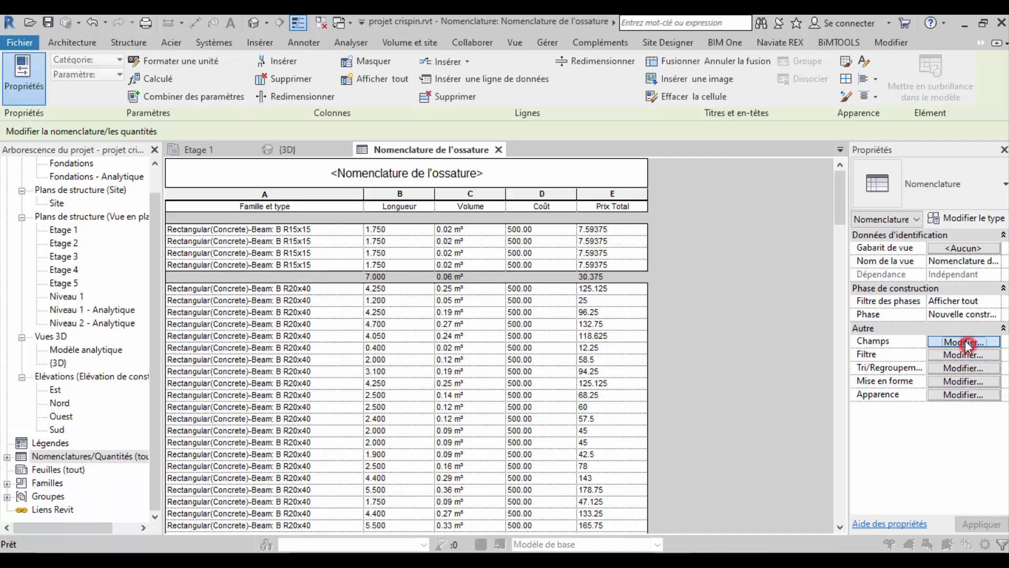
click(421, 187)
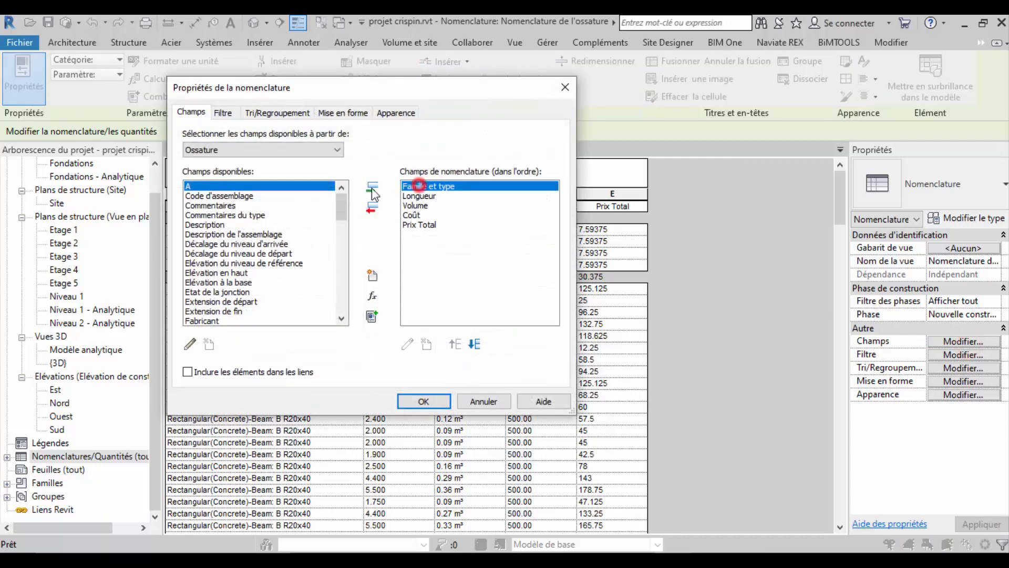
click(372, 187)
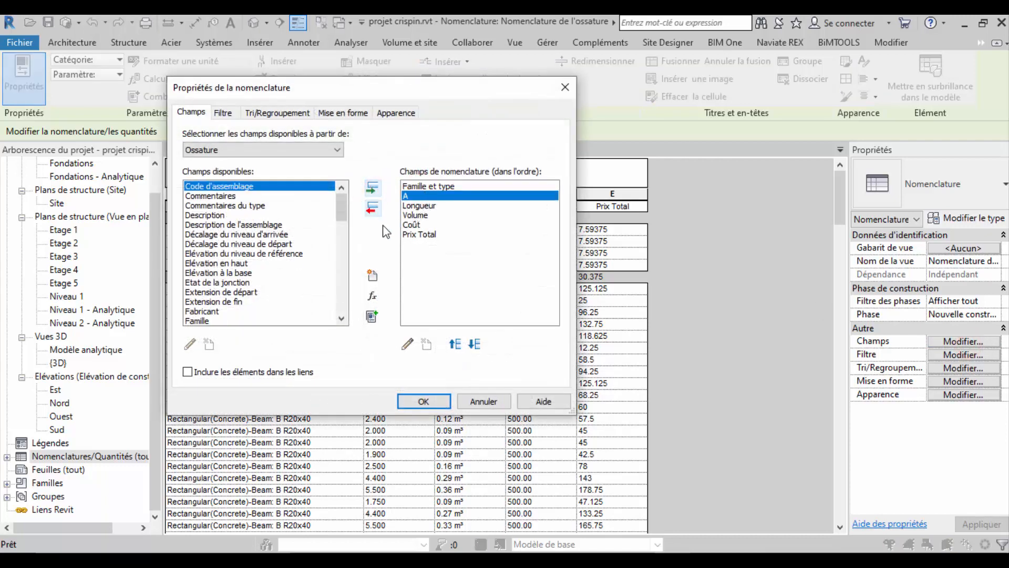
click(372, 207)
click(421, 187)
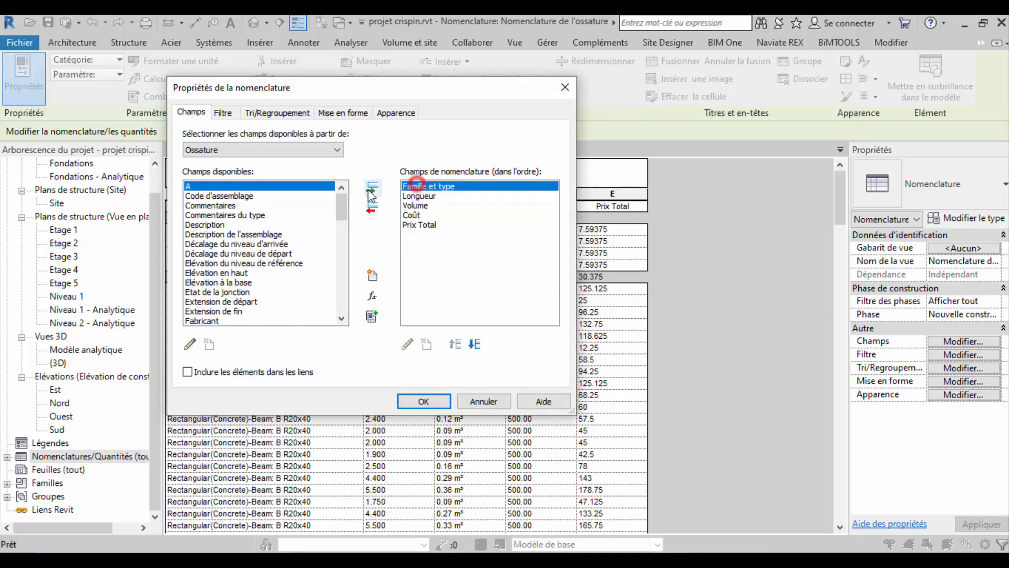
click(372, 207)
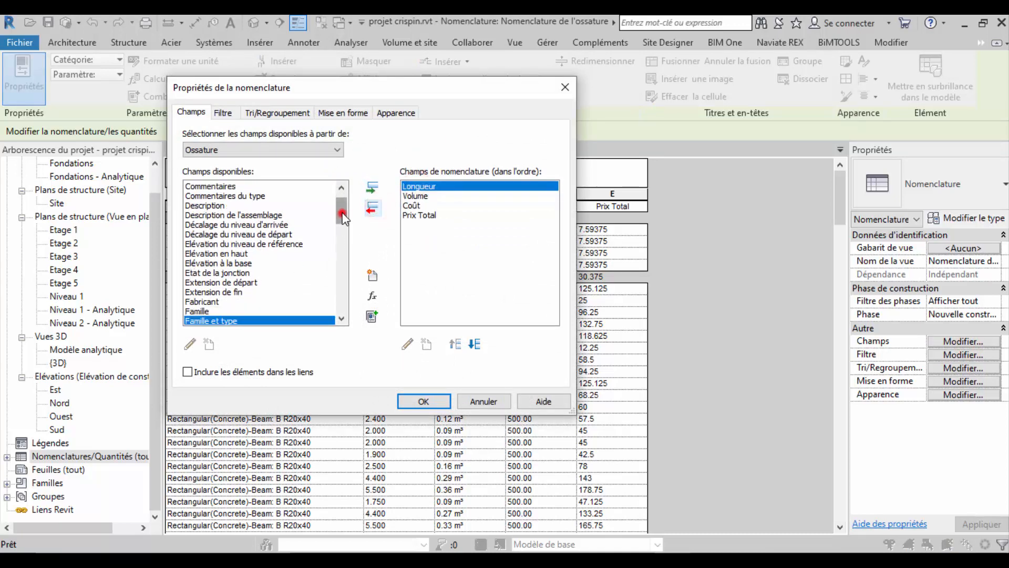
Step: Add the Type field to the schedule, place it before Longueur and apply the field changes
scroll(343, 216, up, 1)
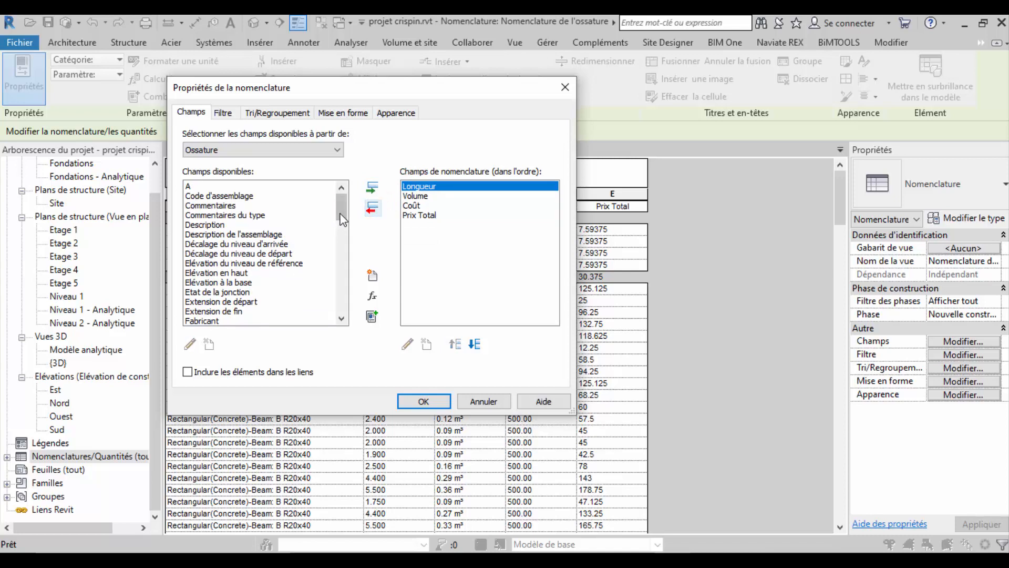
drag(342, 215, 349, 296)
click(201, 254)
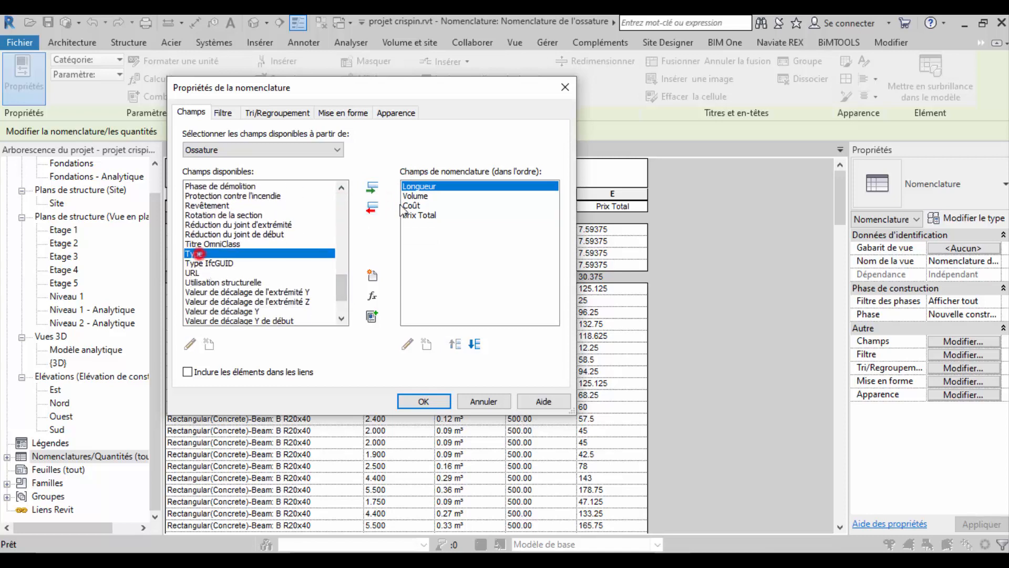
click(372, 188)
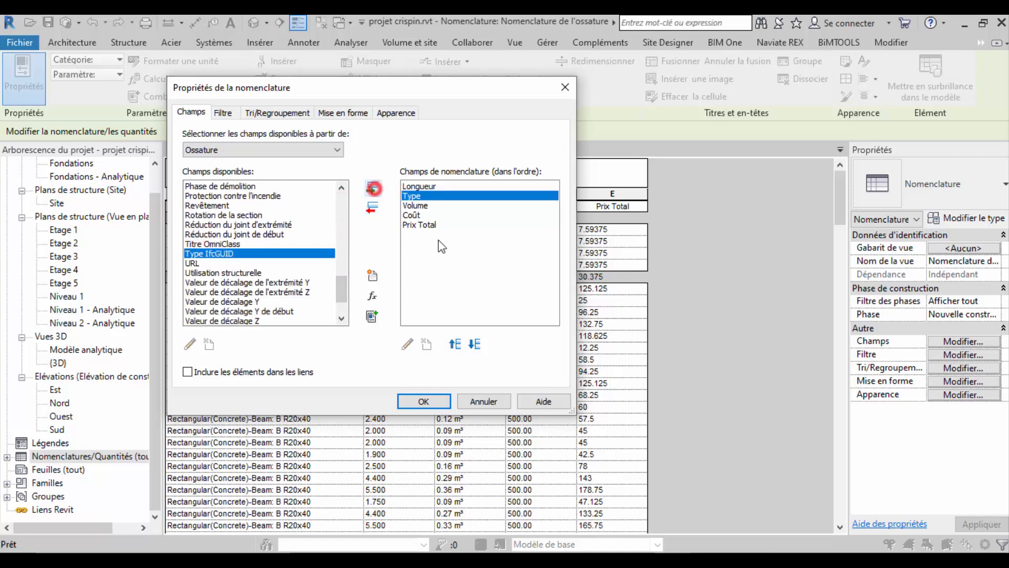
click(455, 344)
click(440, 400)
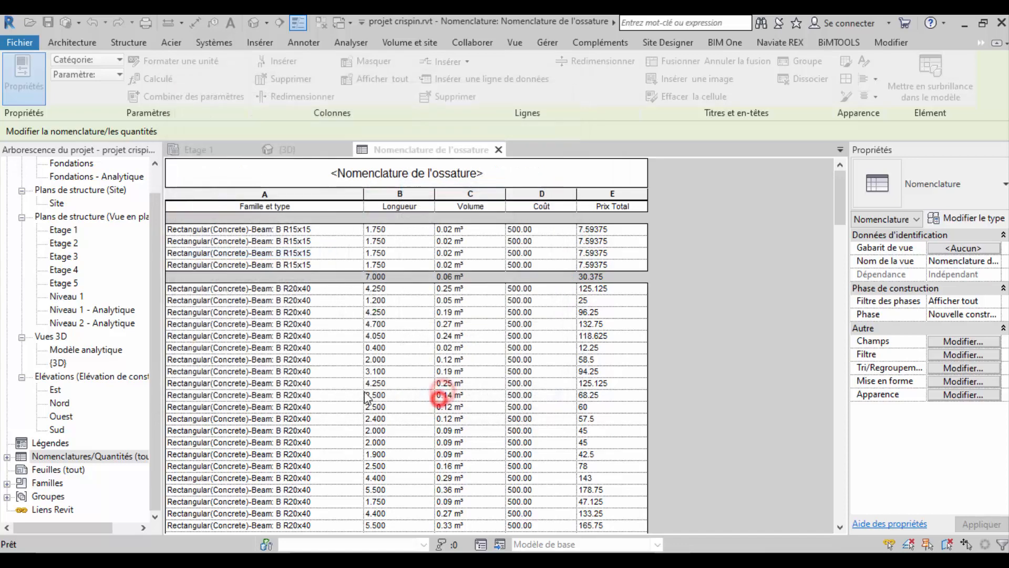
click(628, 316)
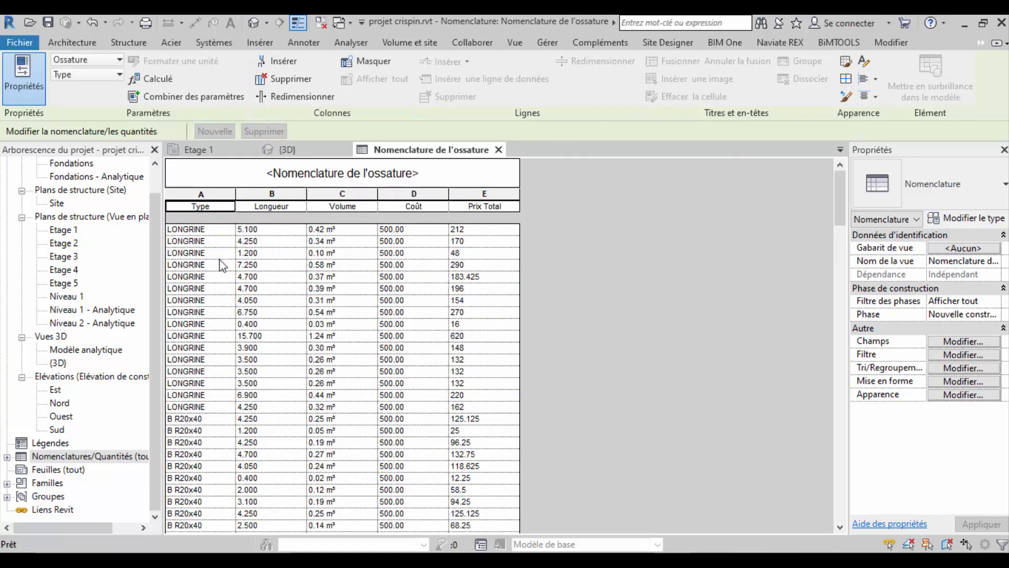
Step: Widen the schedule's Type column slightly and look through the beam rows
scroll(221, 263, down, 7)
scroll(230, 263, up, 8)
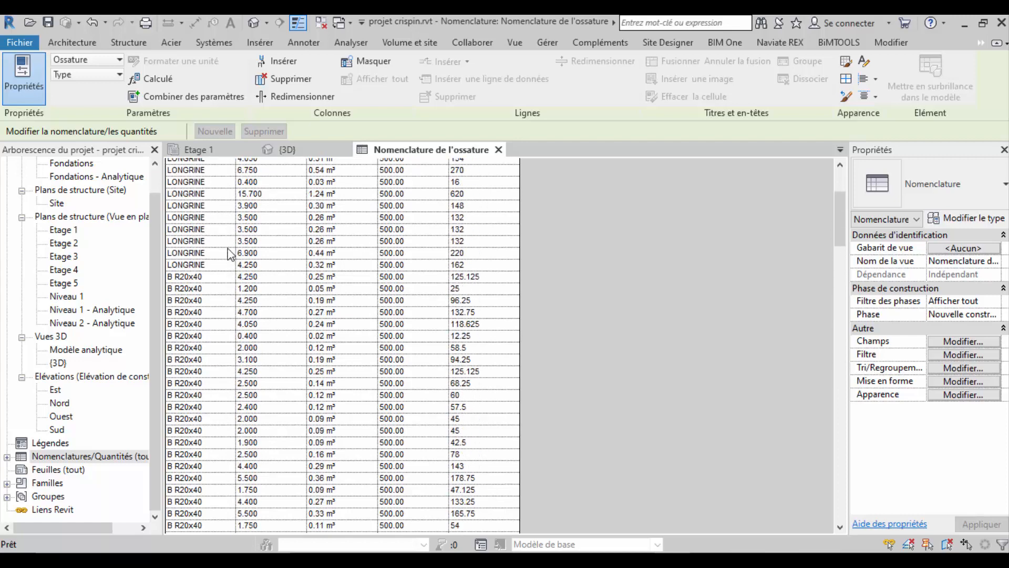
click(215, 265)
drag(238, 193, 248, 193)
click(221, 408)
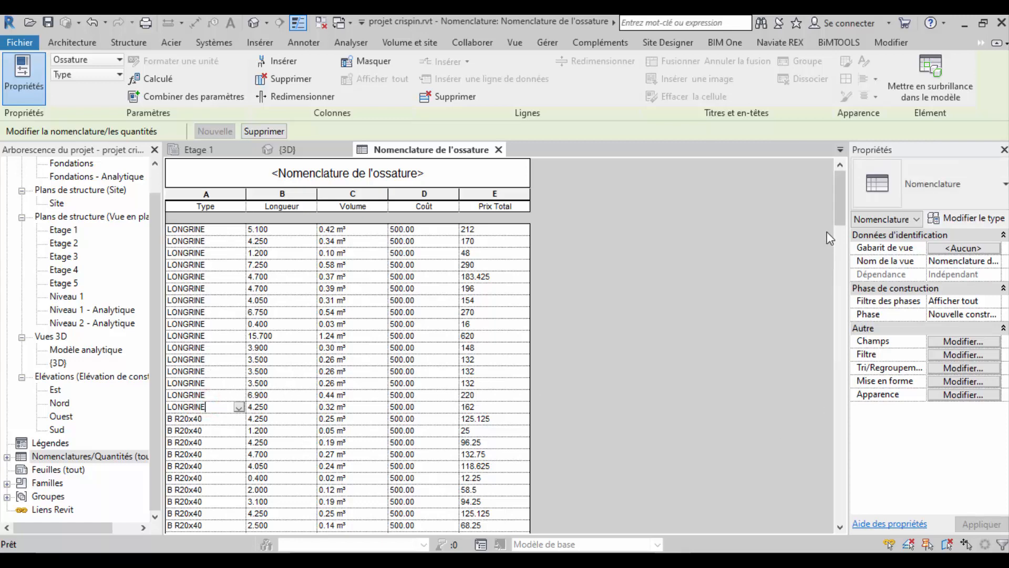
scroll(832, 198, down, 15)
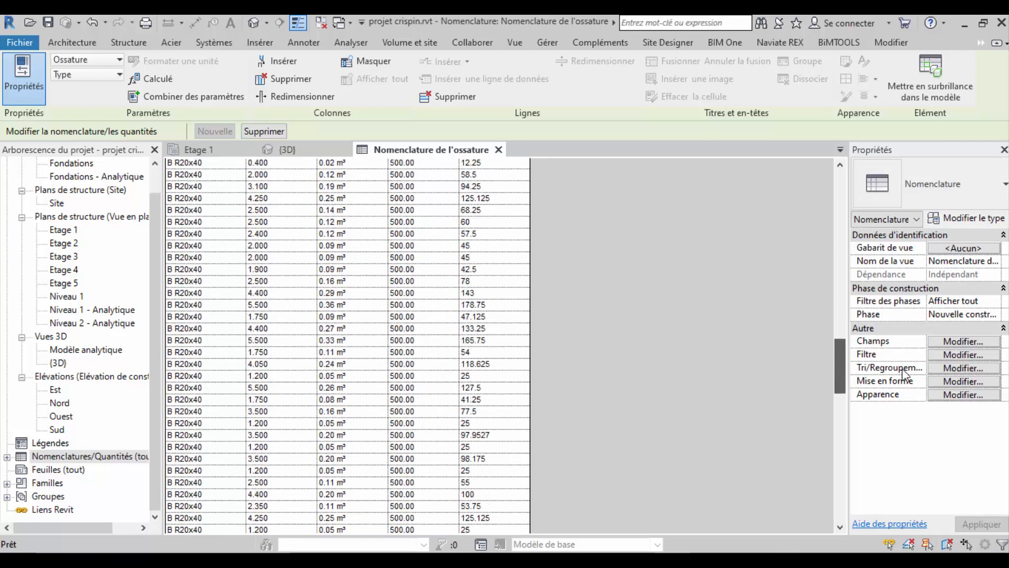
Step: Sort the Ossature schedule by Type in ascending order, with a group footer showing Totaux uniquement
click(966, 368)
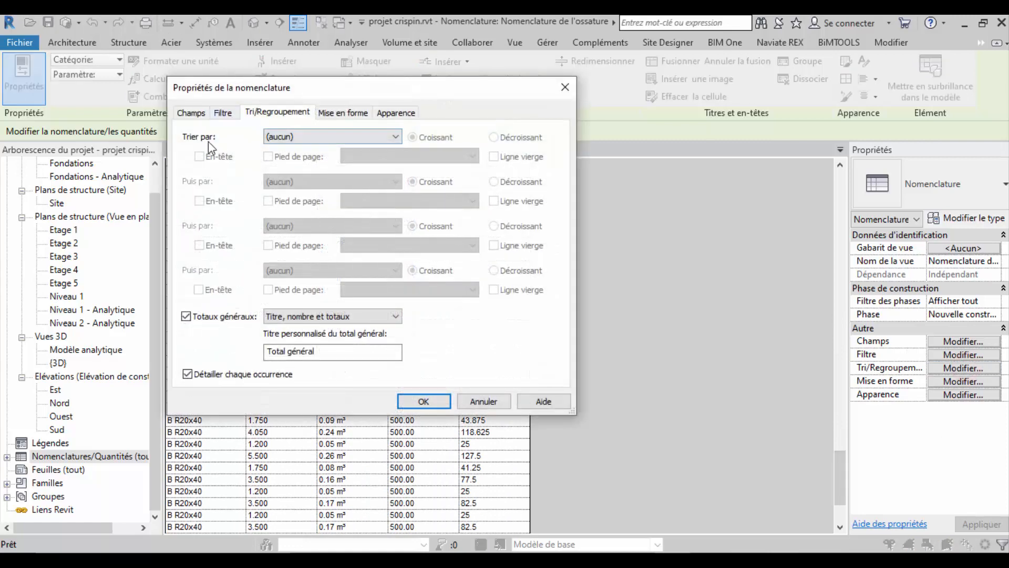
click(206, 157)
click(356, 136)
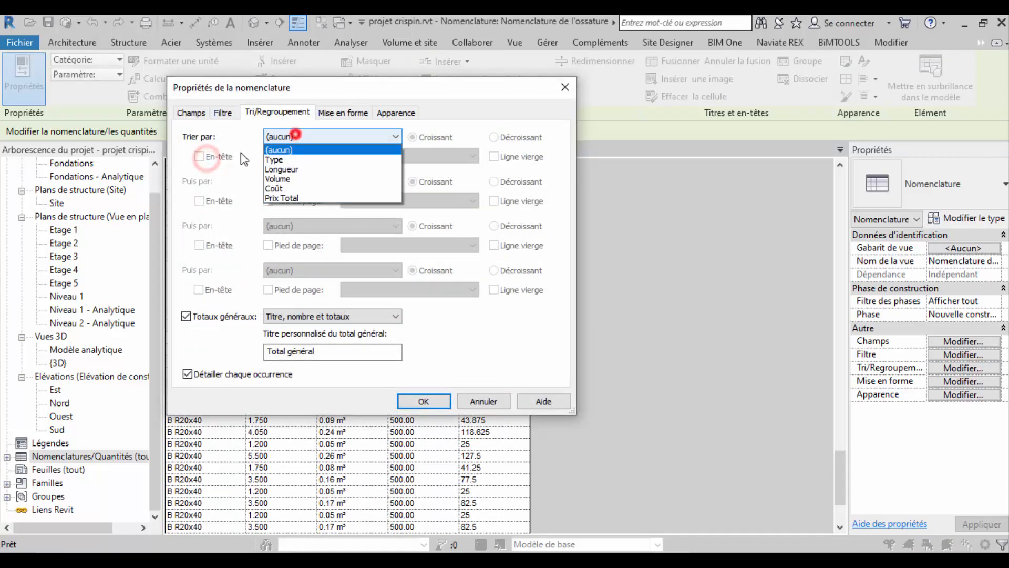
click(303, 160)
click(269, 157)
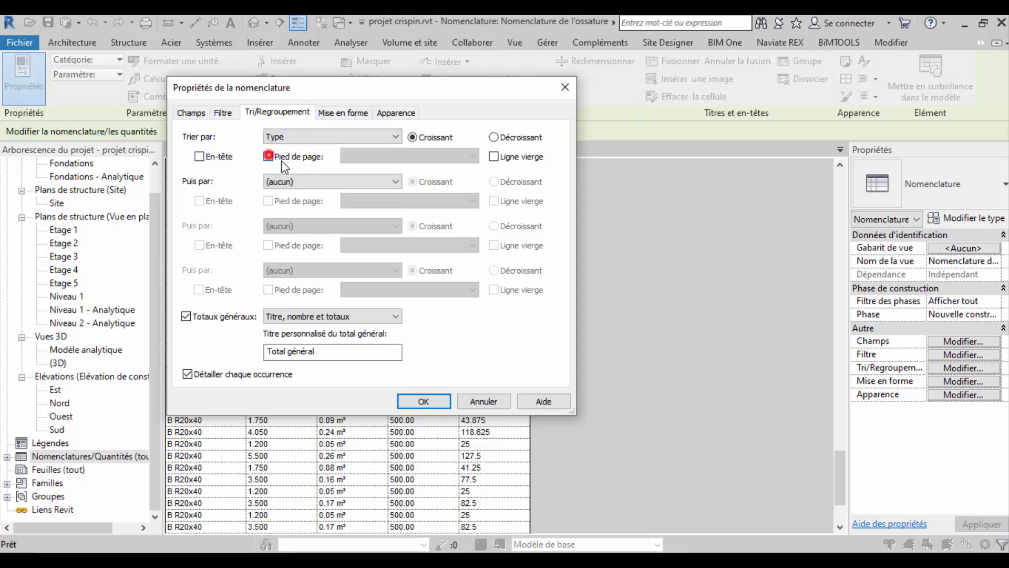
click(387, 166)
click(398, 180)
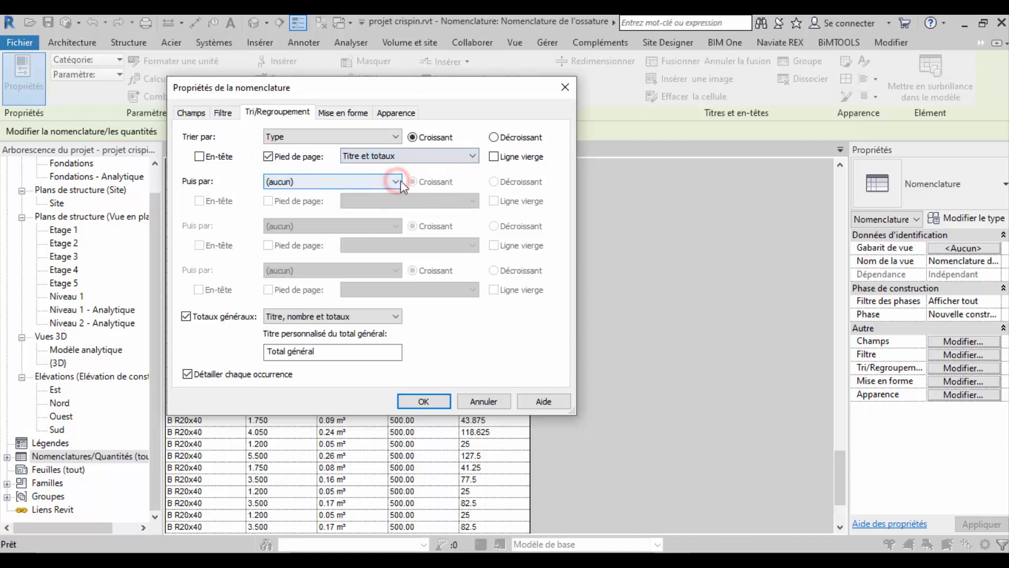
click(387, 163)
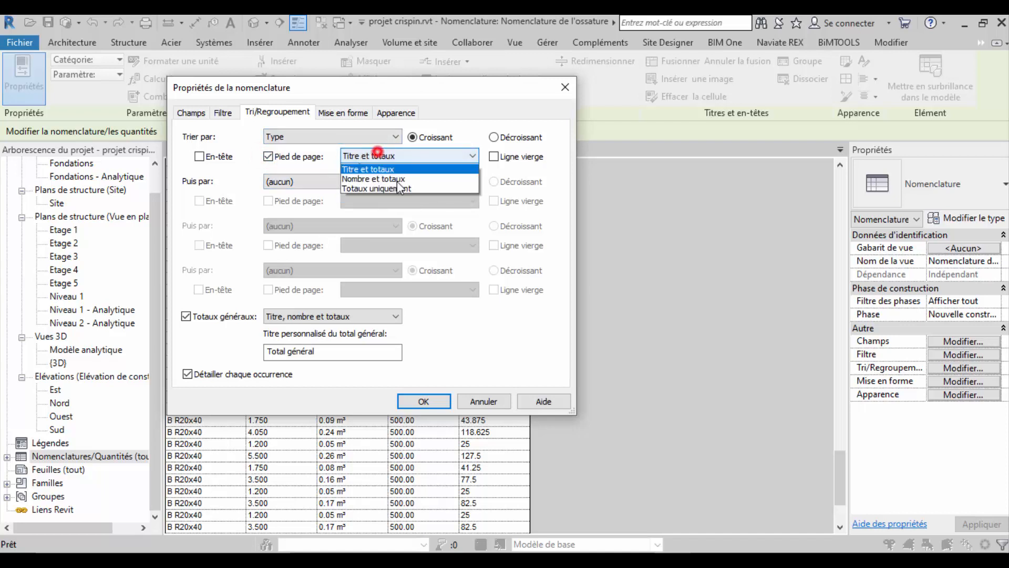
click(396, 198)
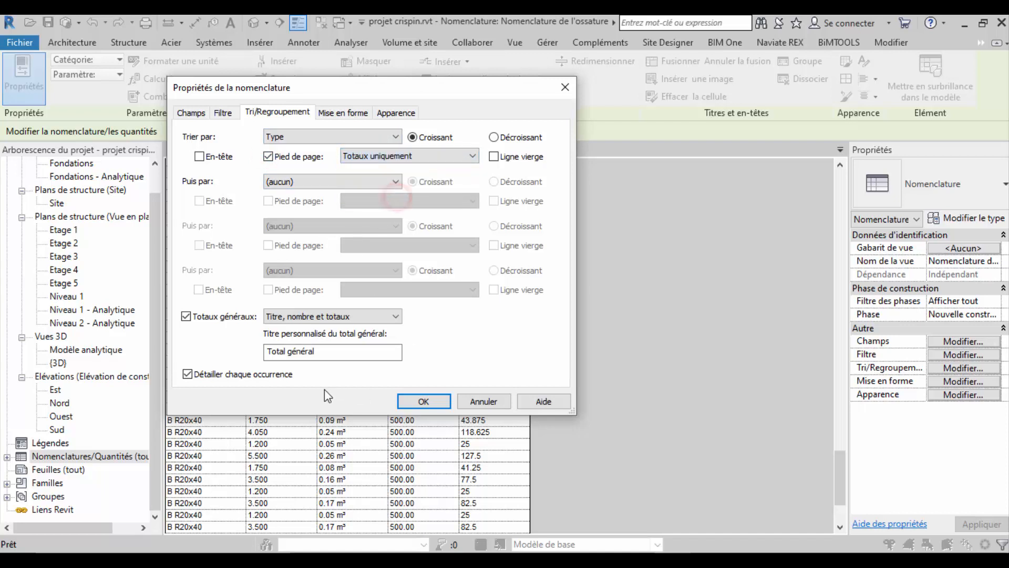
click(424, 401)
Step: Enable the schedule's outline (Contour) with Lignes fines and apply the appearance change
scroll(509, 359, down, 8)
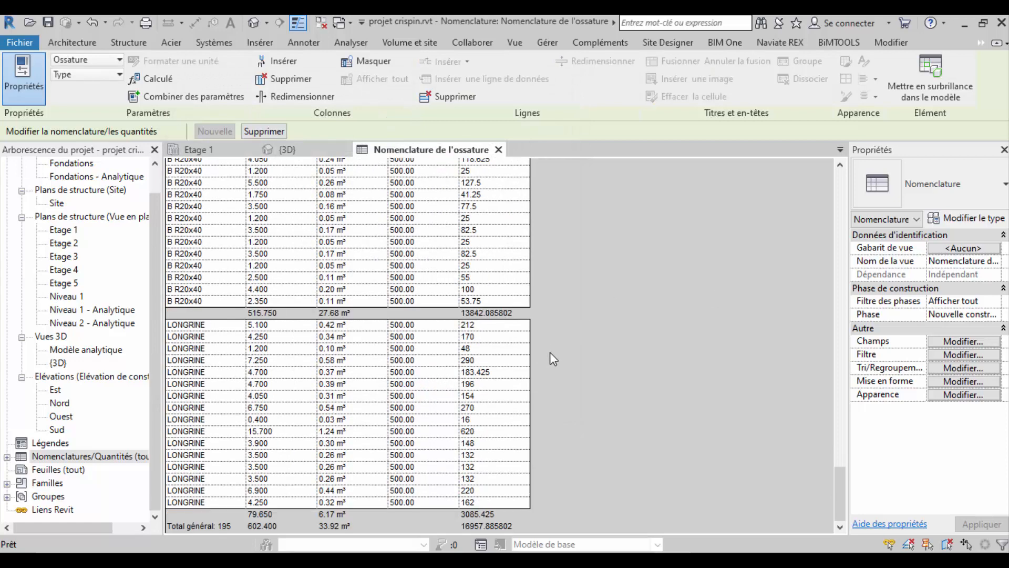
scroll(550, 352, up, 4)
click(955, 395)
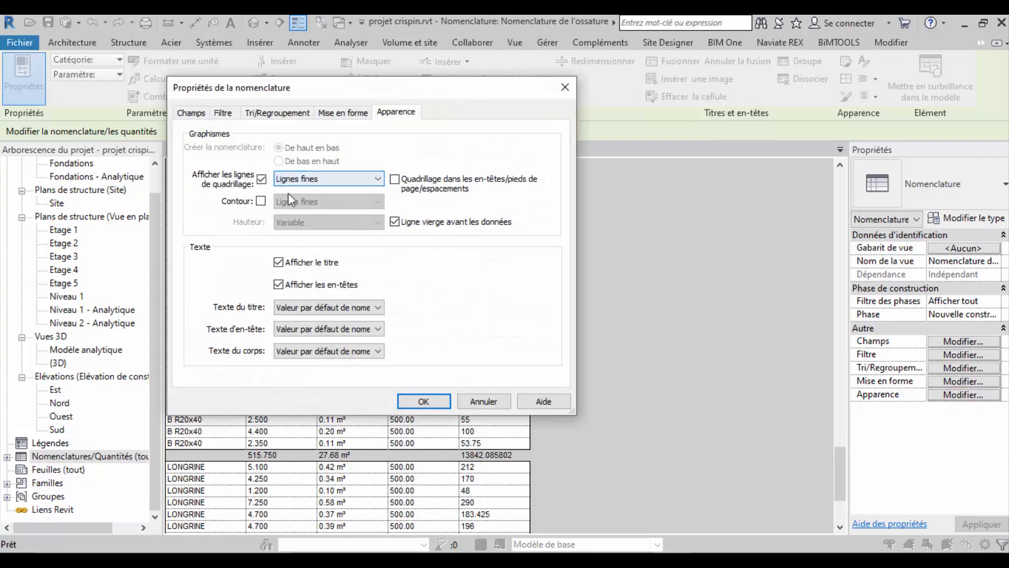
click(271, 202)
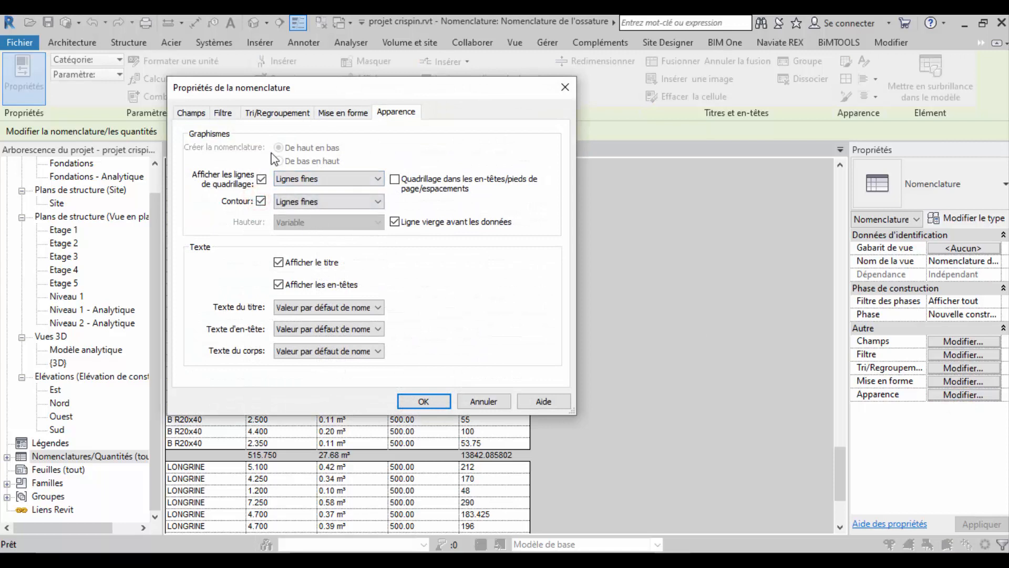
click(337, 117)
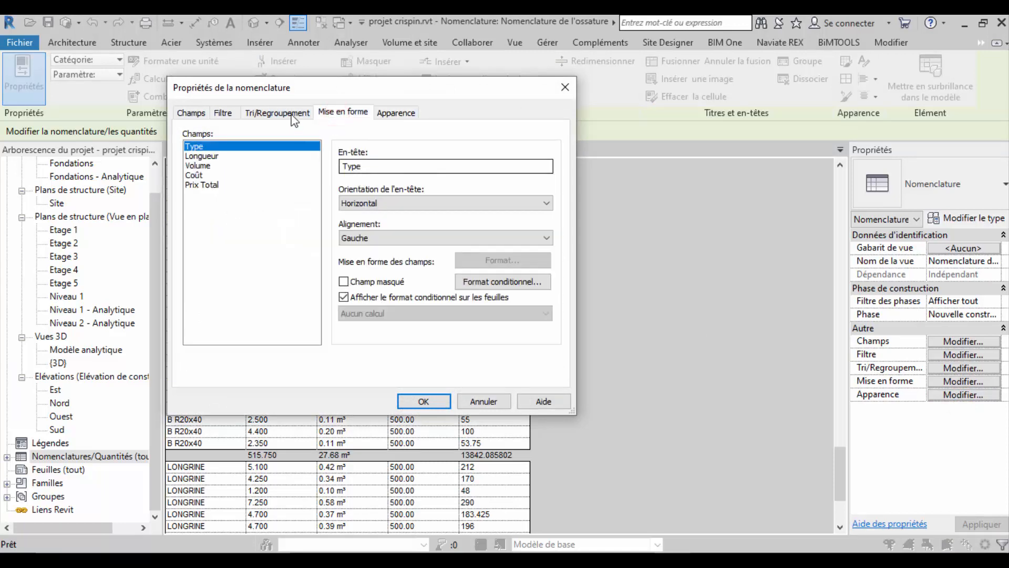
click(262, 111)
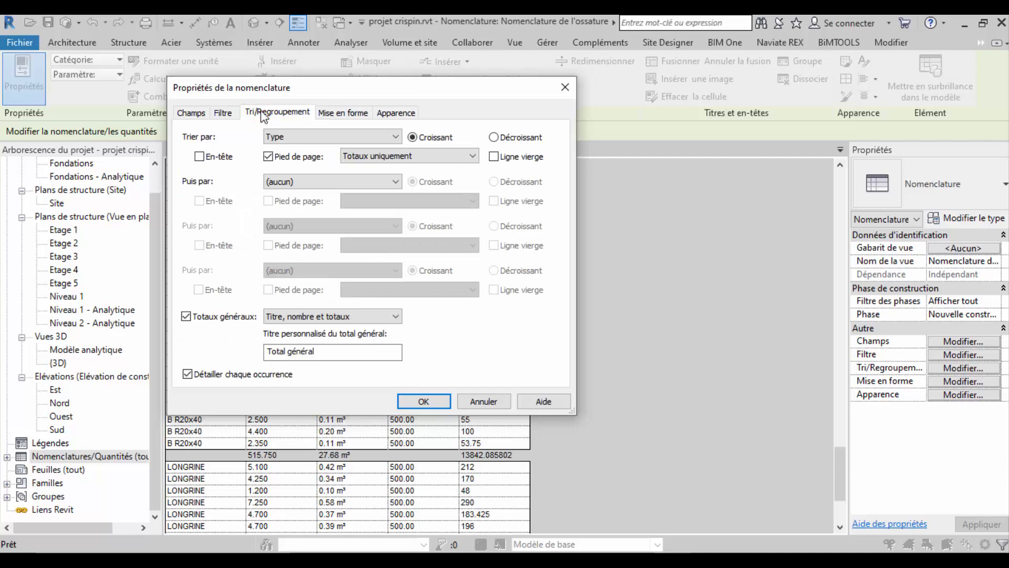
click(427, 402)
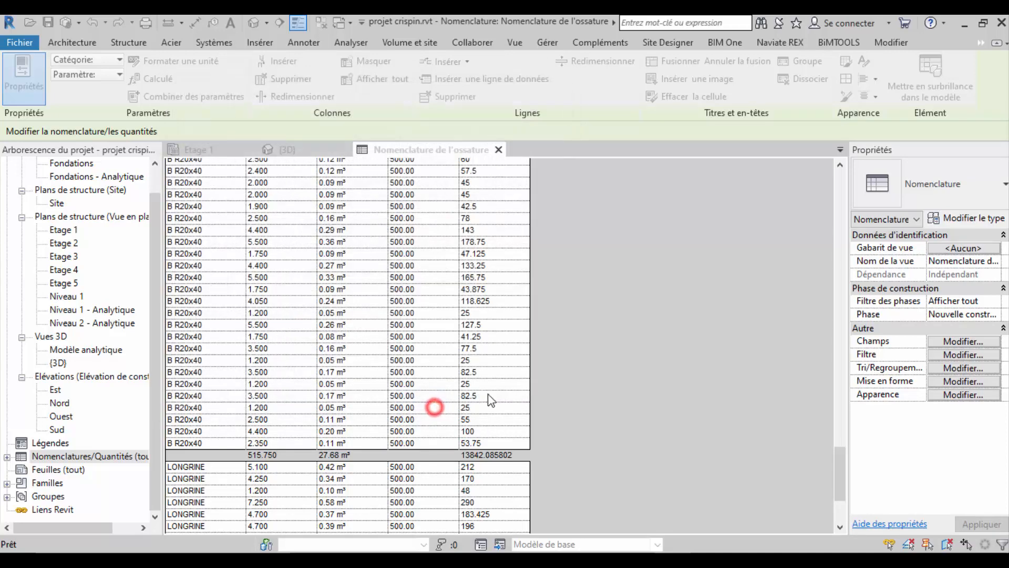
Step: Examine the beam rows grouped by type, with their subtotals and the grand total of the schedule
scroll(524, 394, up, 5)
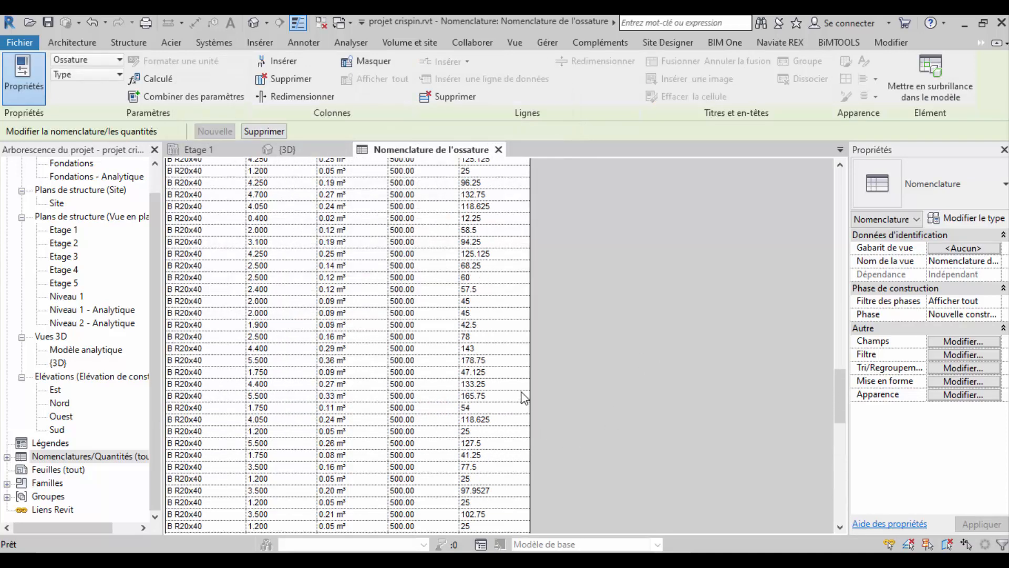
scroll(524, 395, up, 5)
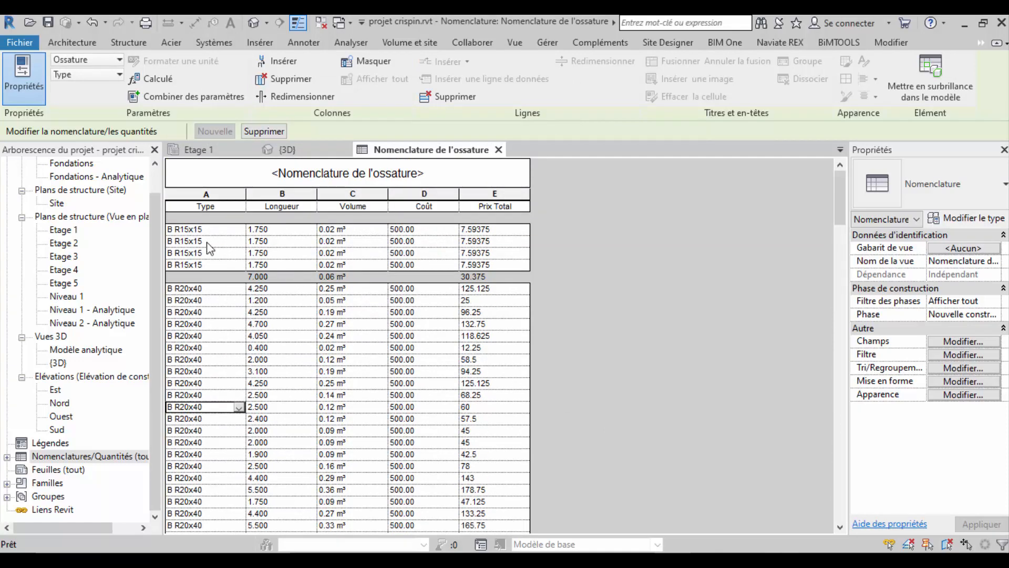
scroll(205, 281, down, 6)
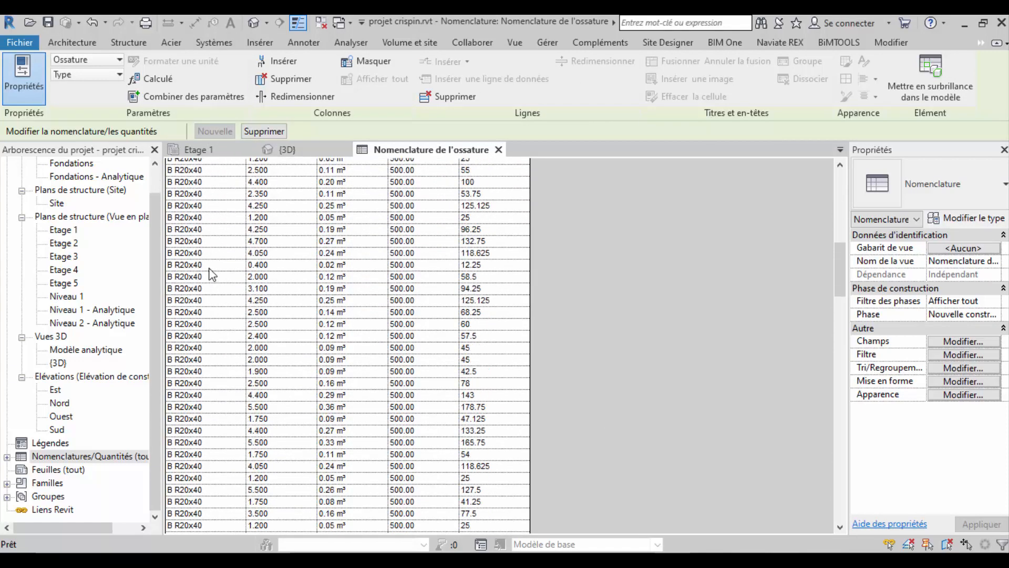
scroll(226, 301, down, 5)
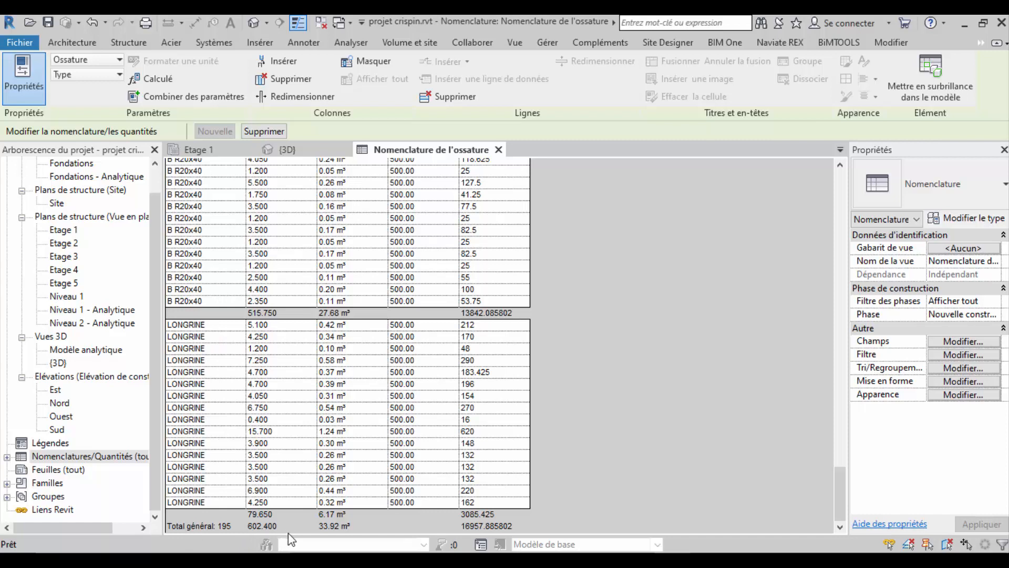
scroll(234, 362, up, 15)
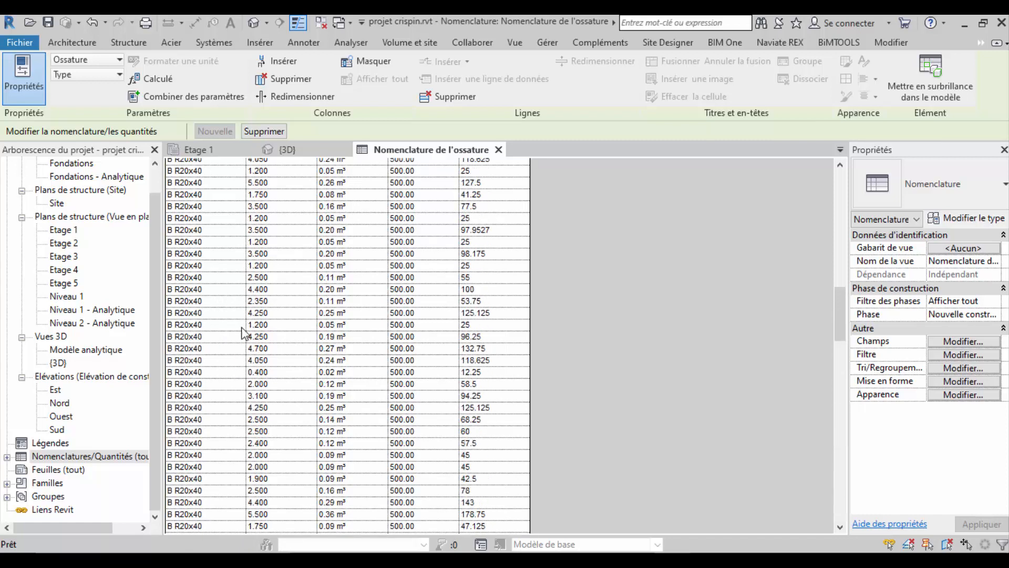
scroll(250, 307, up, 8)
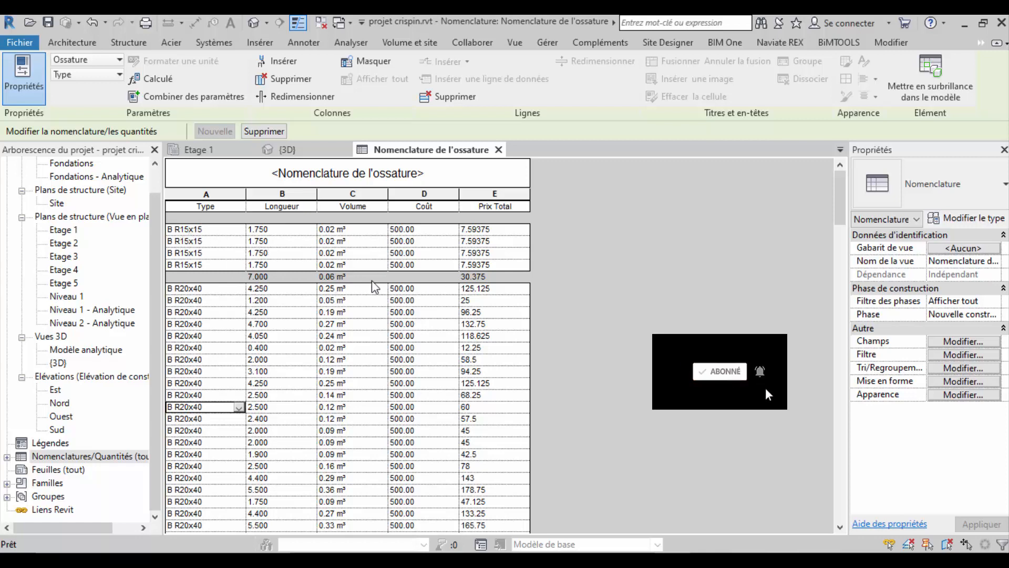
scroll(483, 284, down, 1)
scroll(485, 284, up, 1)
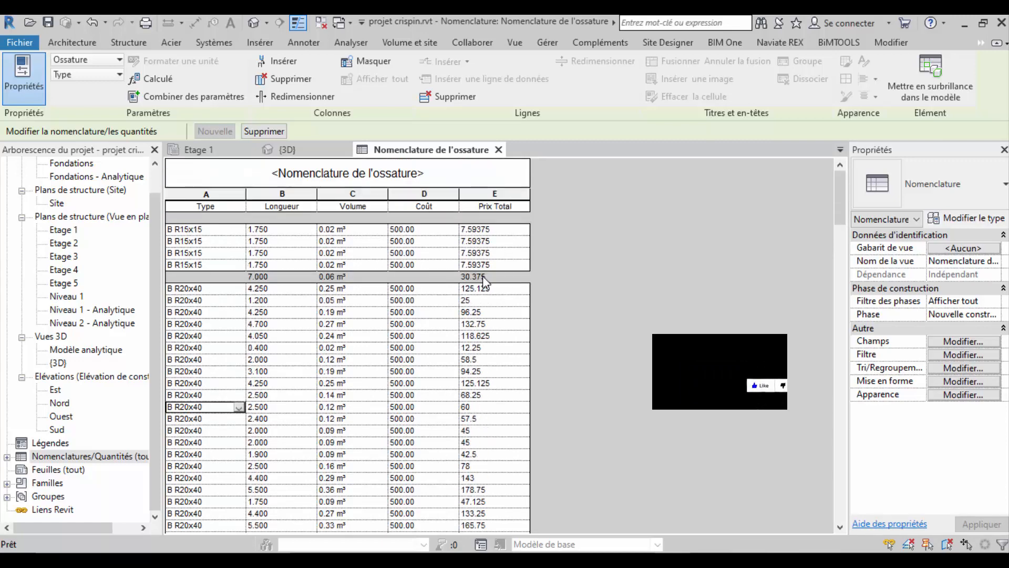
Step: Format the Prix Total column as Devise with 2 decimals and the $ symbol, overriding the default settings
click(499, 193)
click(173, 61)
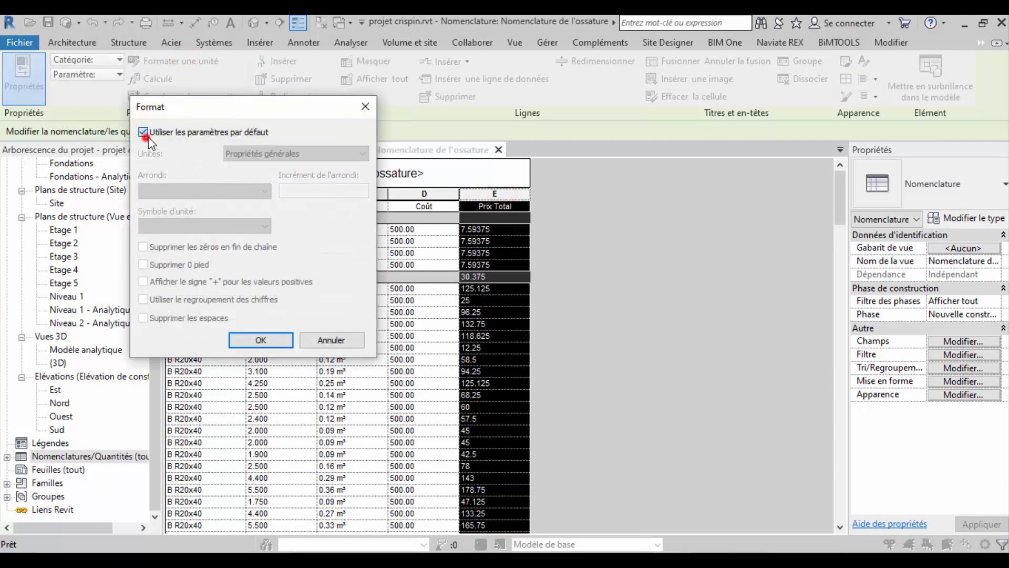
click(143, 132)
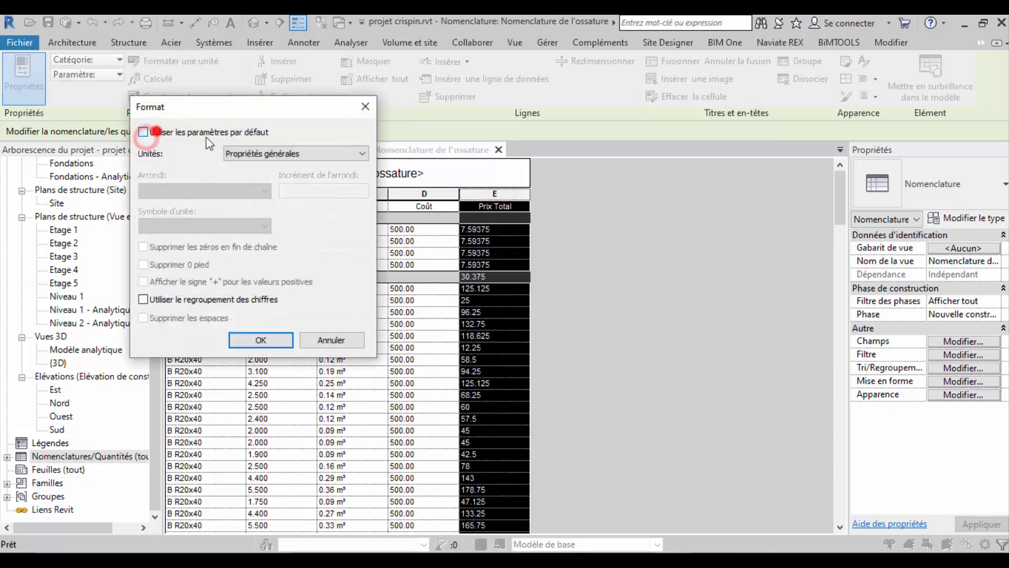
click(252, 154)
click(251, 179)
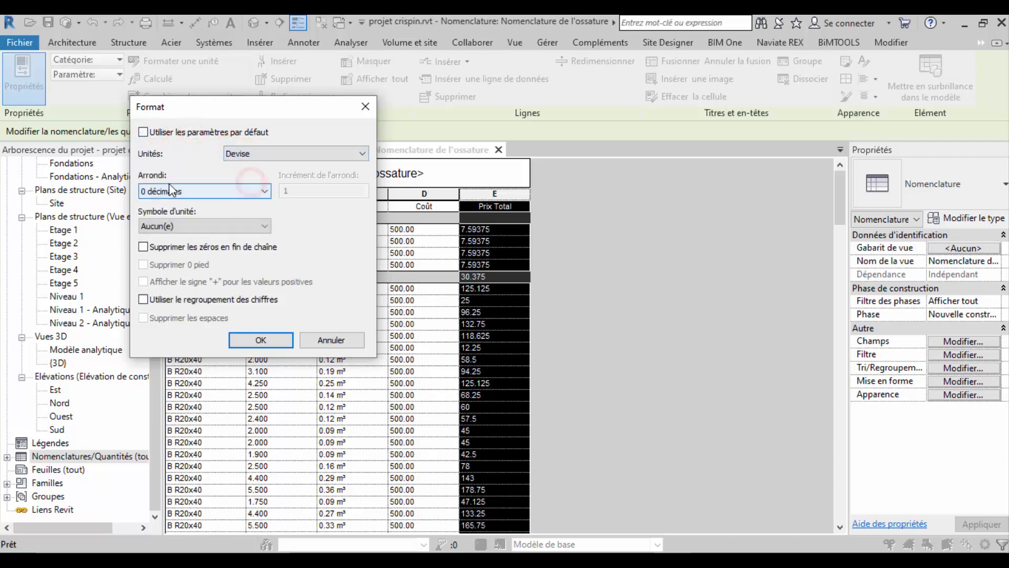
click(171, 191)
click(173, 234)
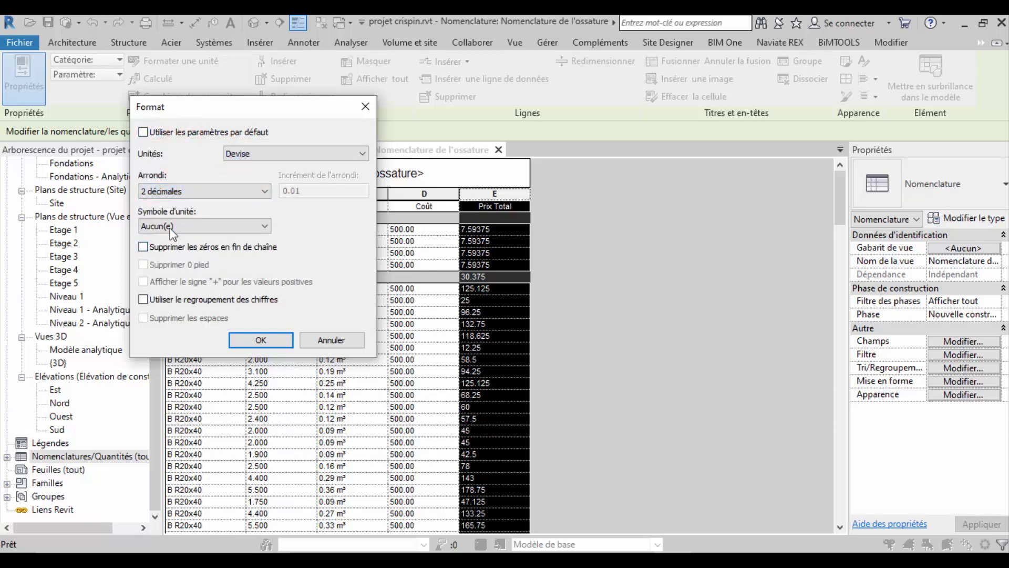
click(169, 225)
click(157, 248)
click(265, 342)
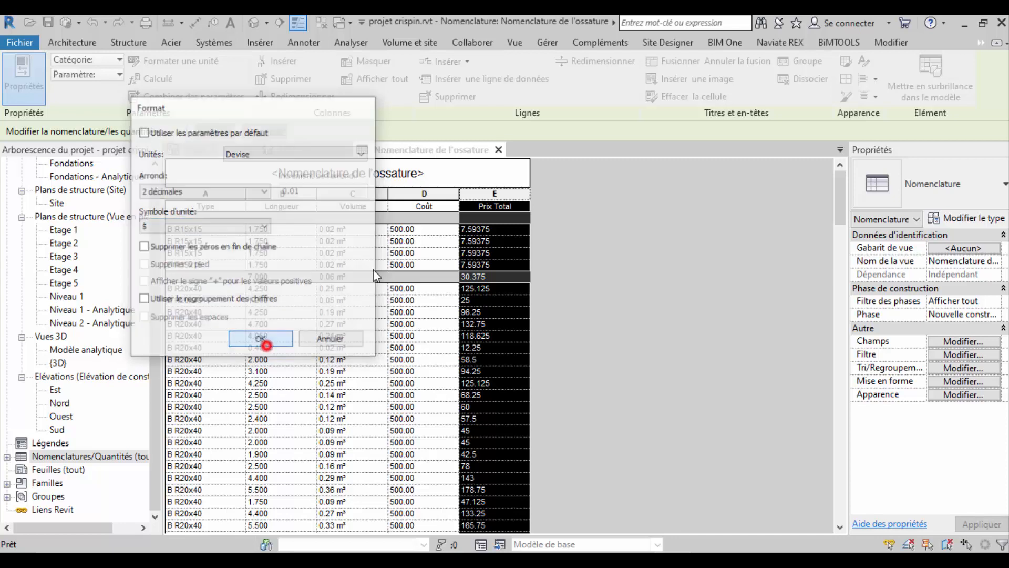
Step: Override the project unit settings for the Coût column and give it the $ symbol
click(421, 194)
click(161, 60)
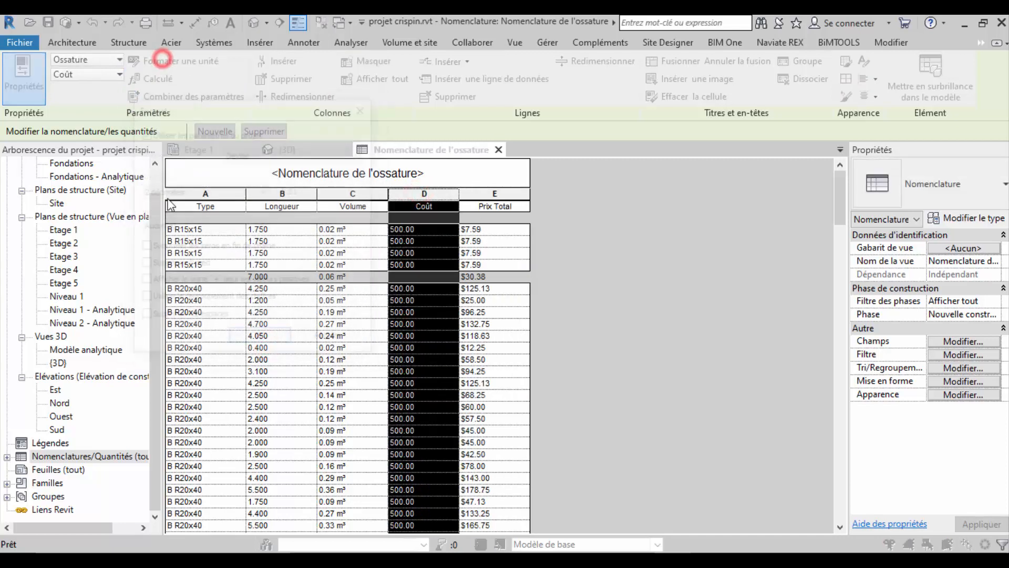
click(143, 132)
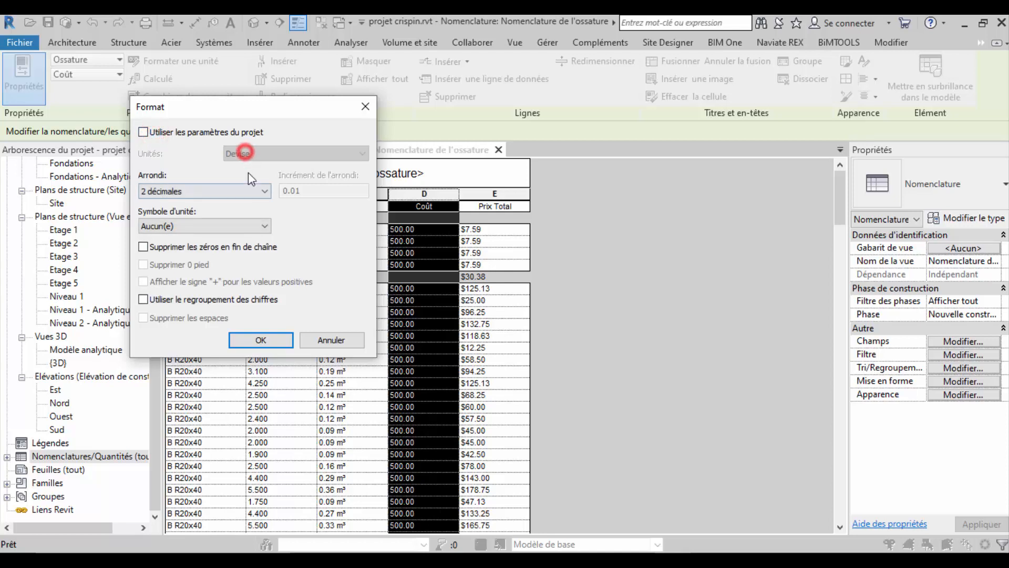
click(184, 224)
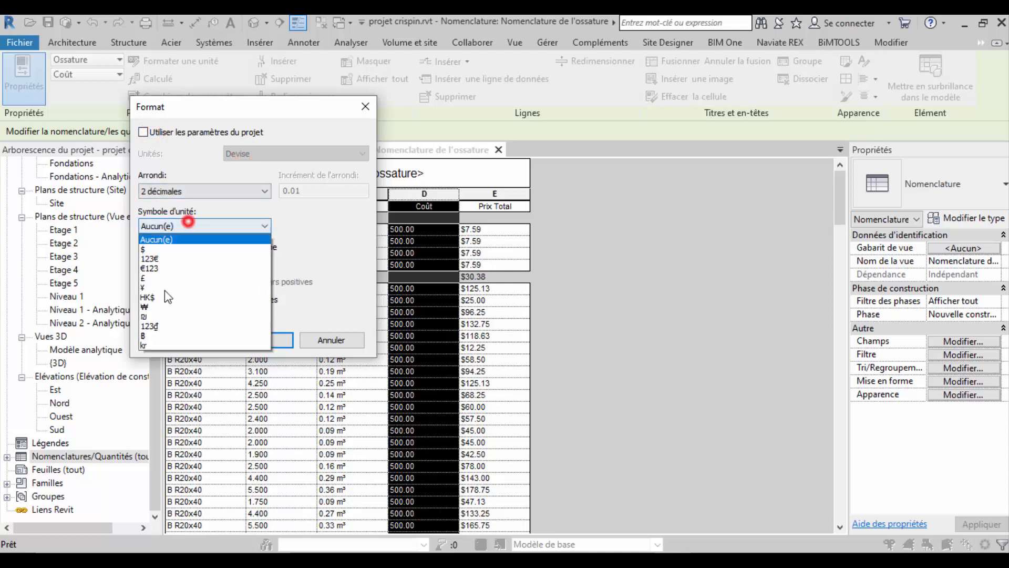
click(189, 258)
click(262, 340)
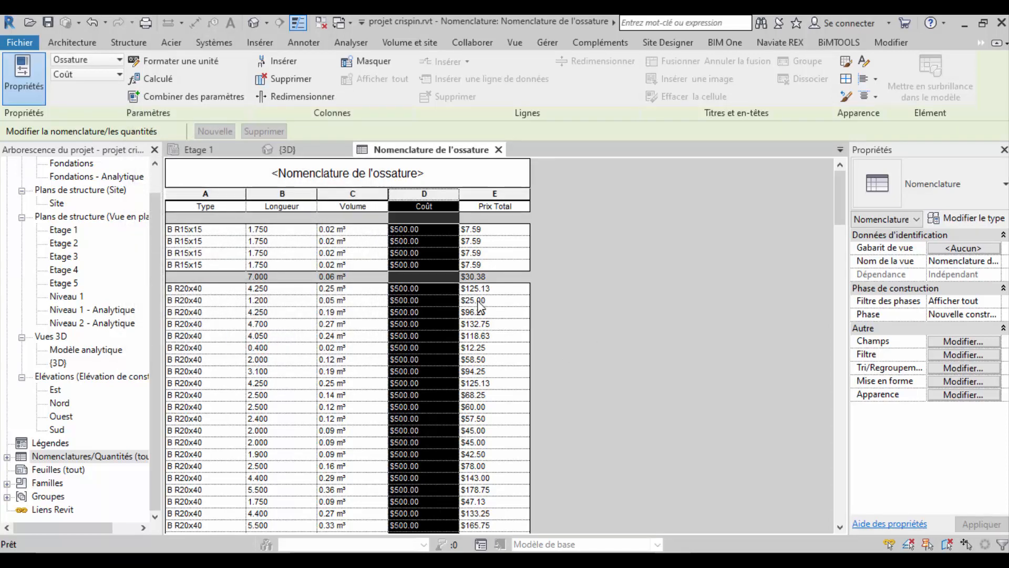
Step: Check the unit format settings of the Prix Total column and close them without changes
click(495, 229)
click(481, 195)
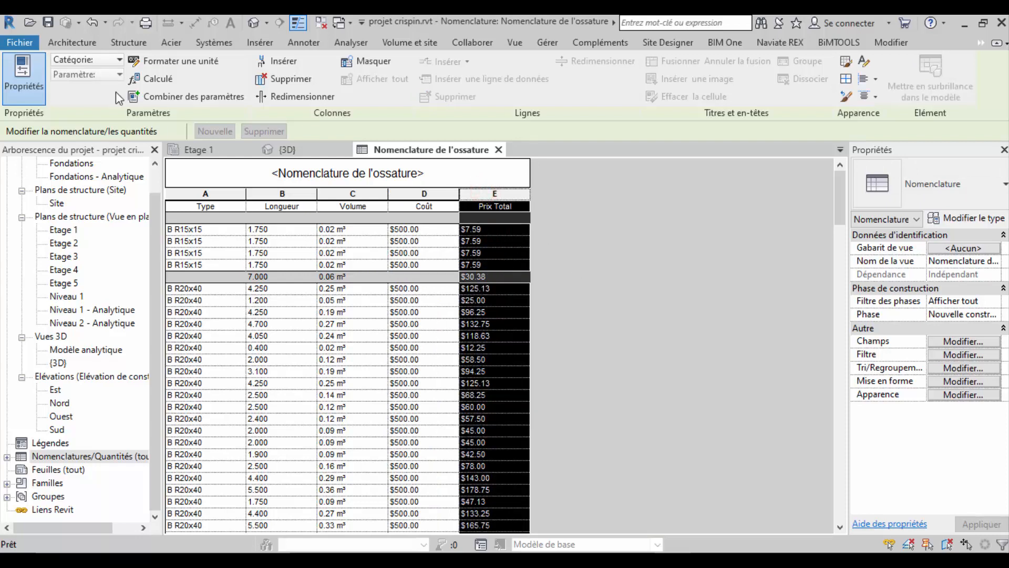
click(180, 62)
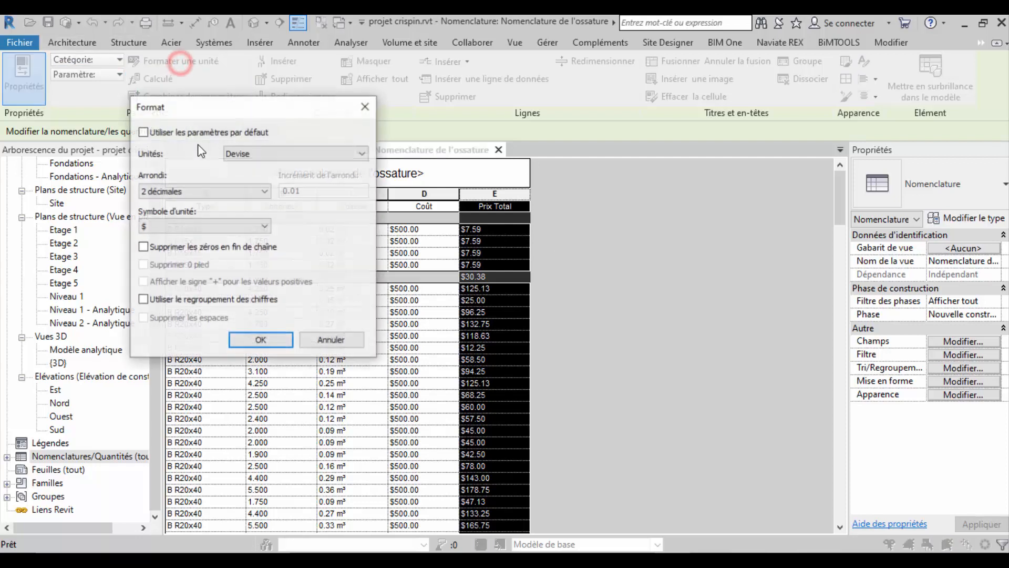
click(366, 111)
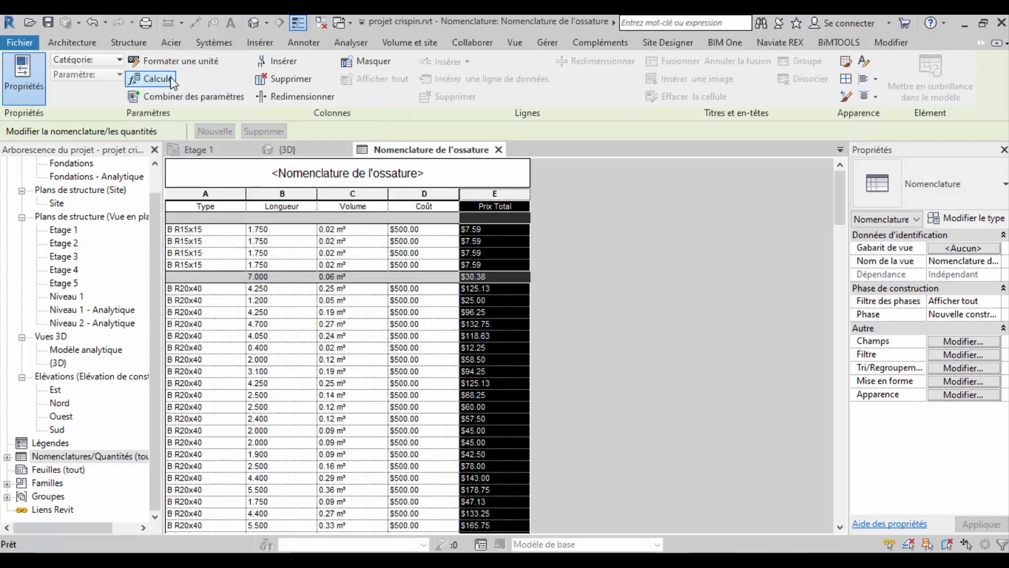
click(435, 195)
Step: Review the schedule's appearance settings, checking the title, header and body text styles and the outline line options without changing them
click(967, 394)
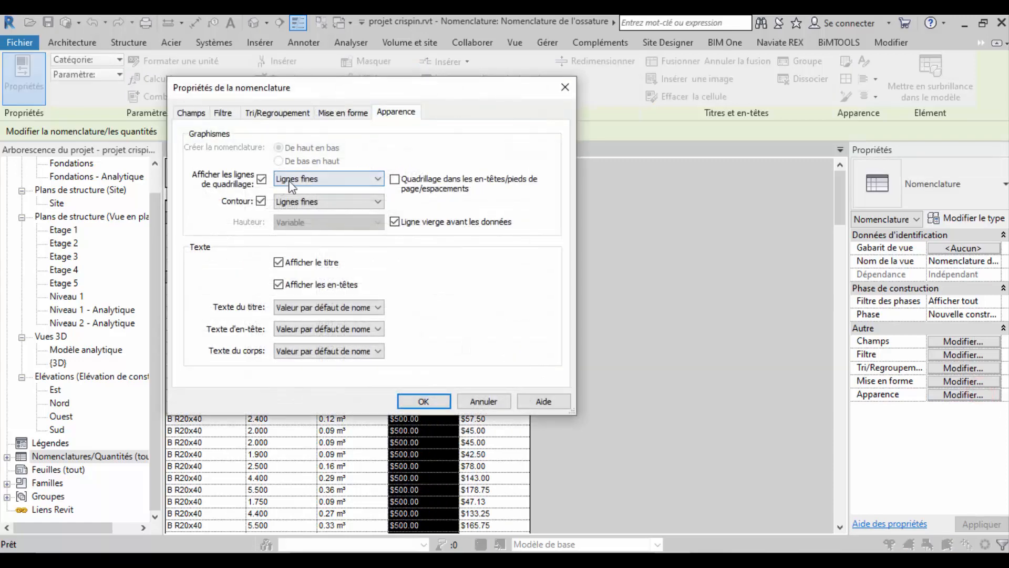
click(351, 332)
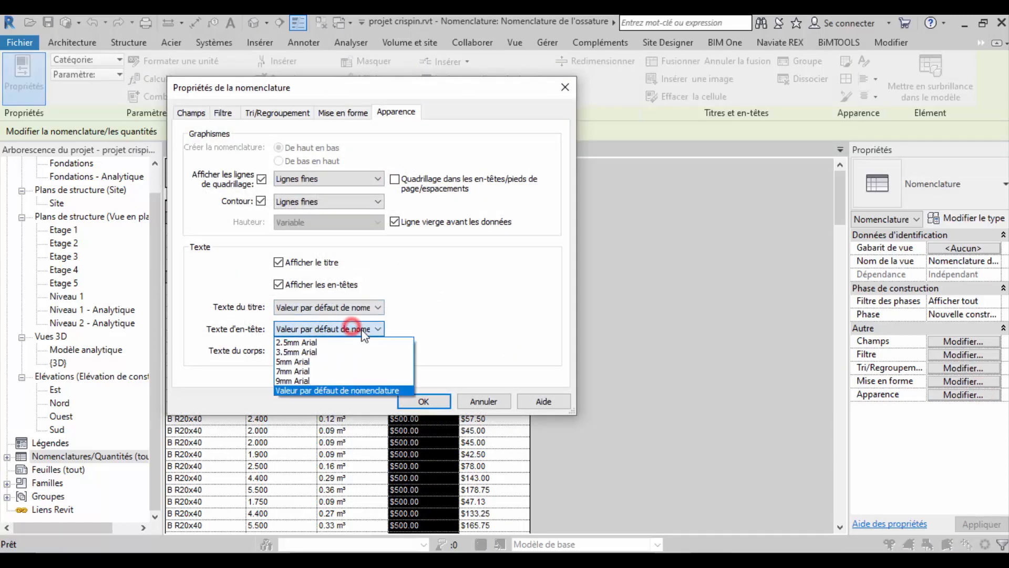
click(367, 330)
click(368, 352)
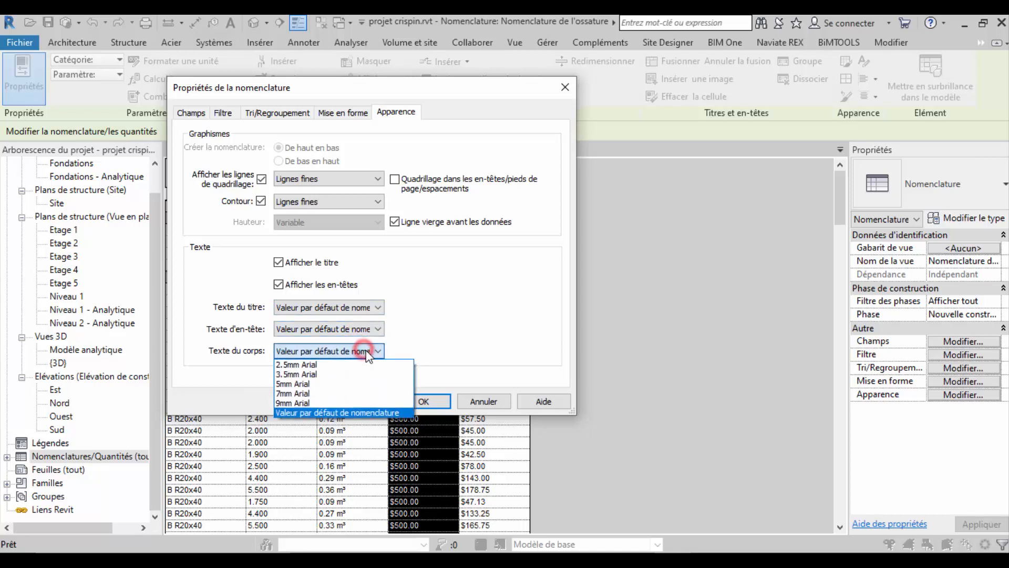
click(367, 308)
click(368, 309)
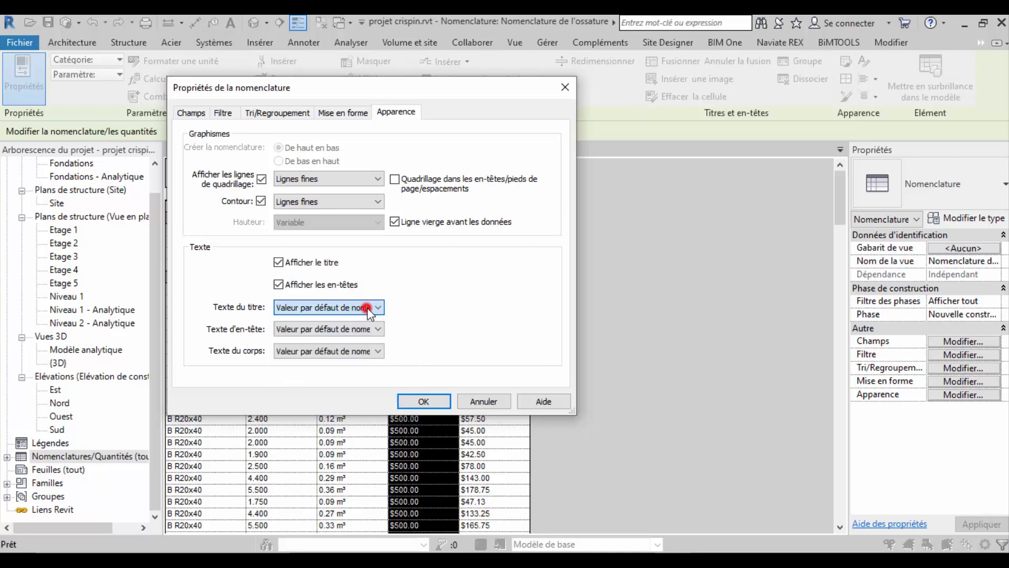
click(380, 328)
click(378, 329)
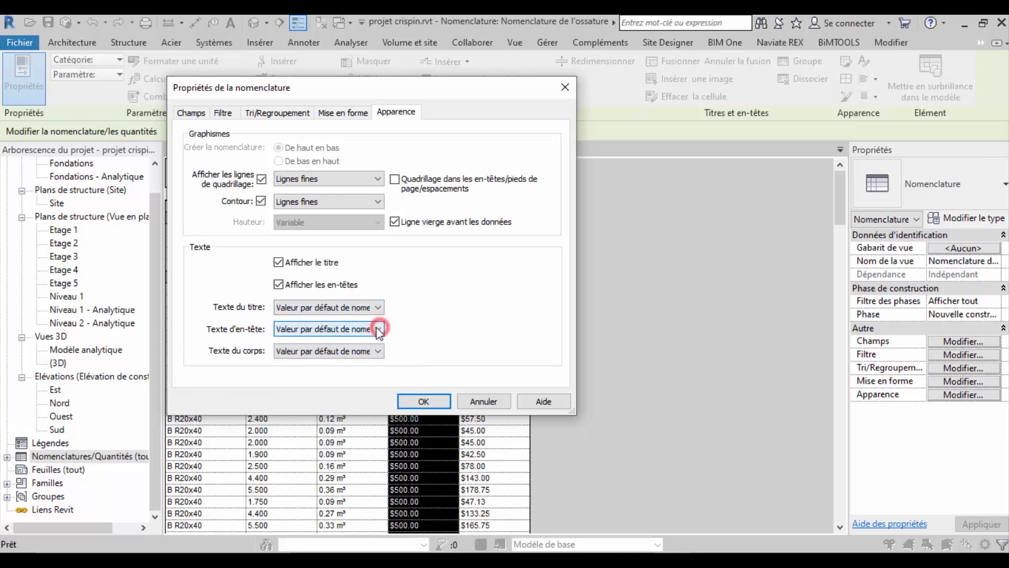
click(355, 205)
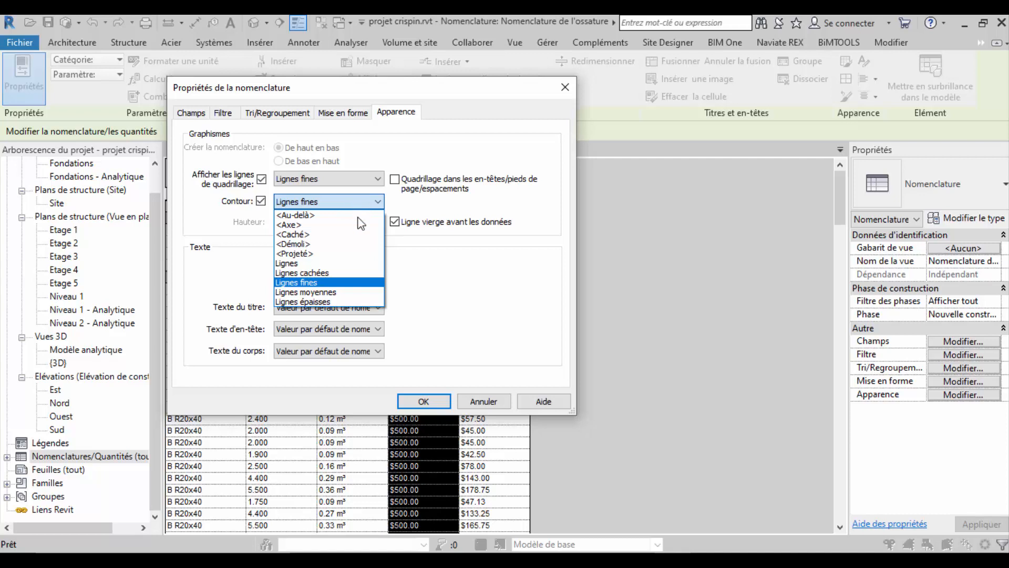
click(361, 224)
click(423, 401)
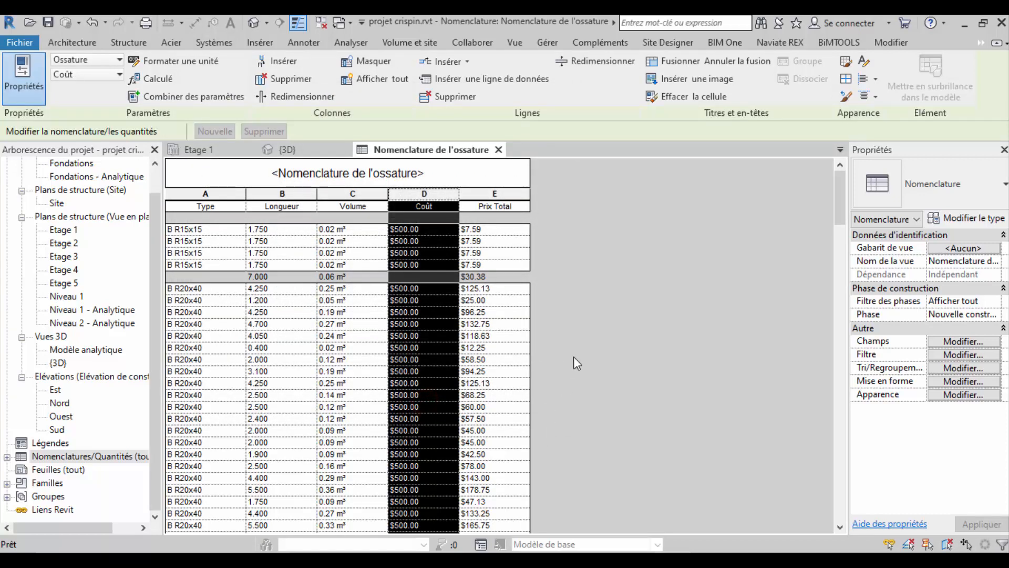
Step: Examine the beam rows by type, including the B R15x15, B R20x40 and LONGRINE groups with their subtotals and grand total
click(582, 342)
scroll(605, 300, down, 8)
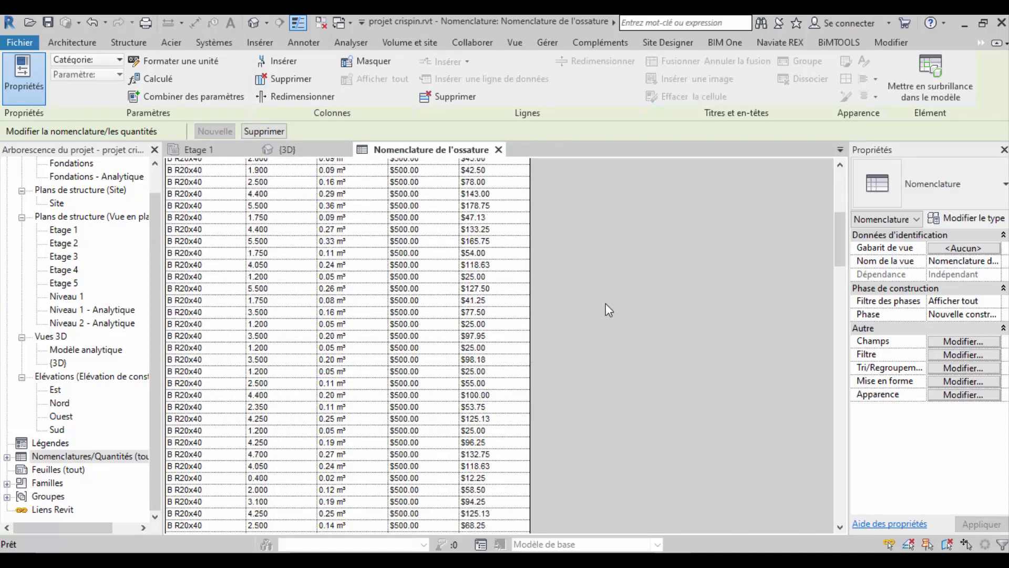
scroll(605, 304, down, 10)
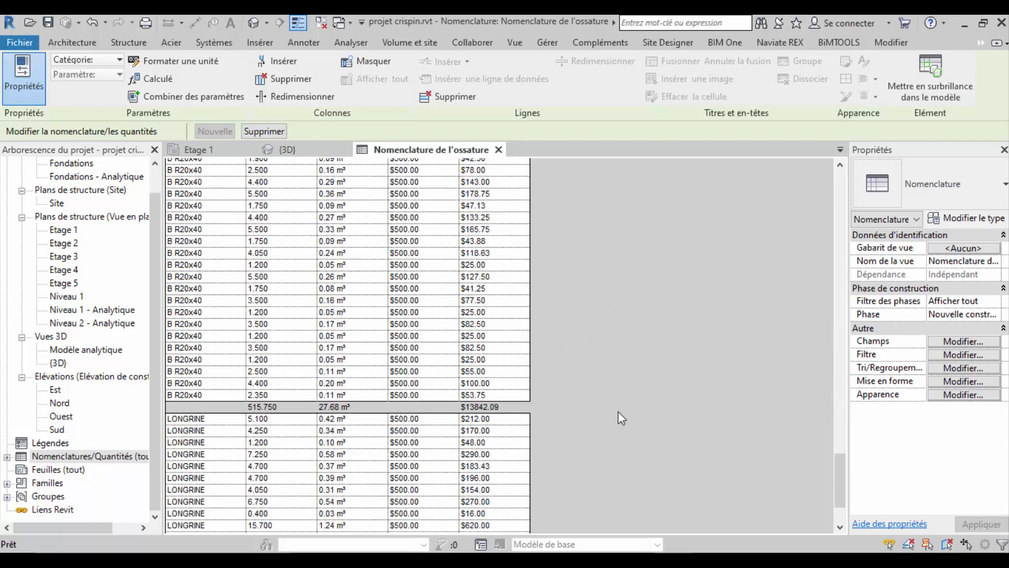
scroll(619, 410, down, 5)
scroll(615, 402, up, 10)
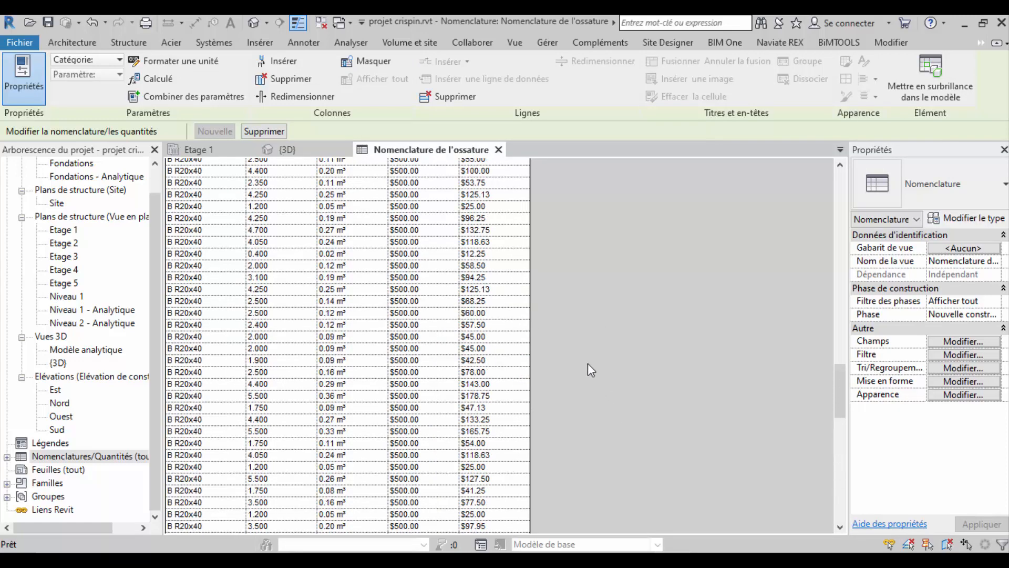
scroll(588, 363, up, 20)
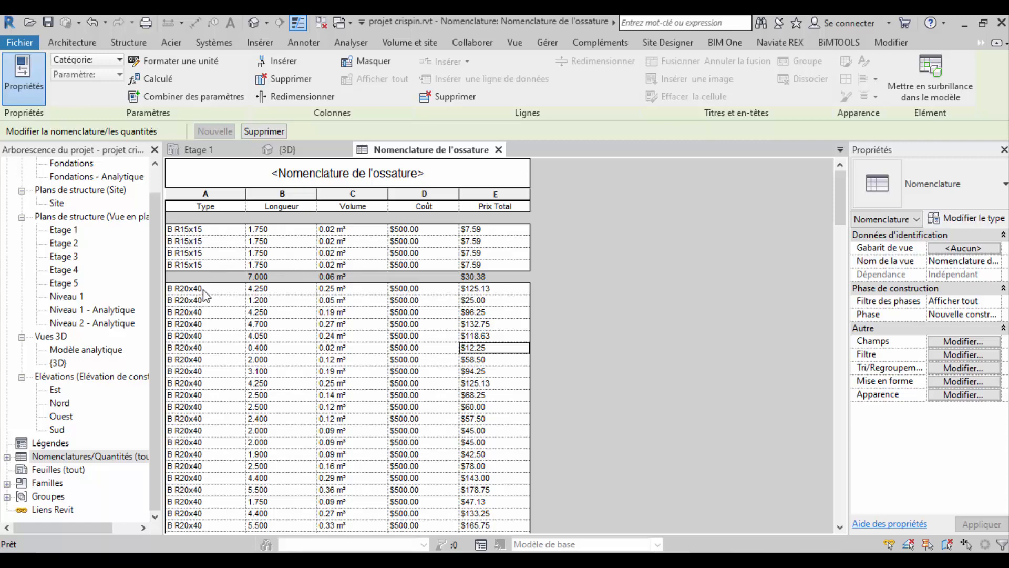
scroll(206, 294, down, 6)
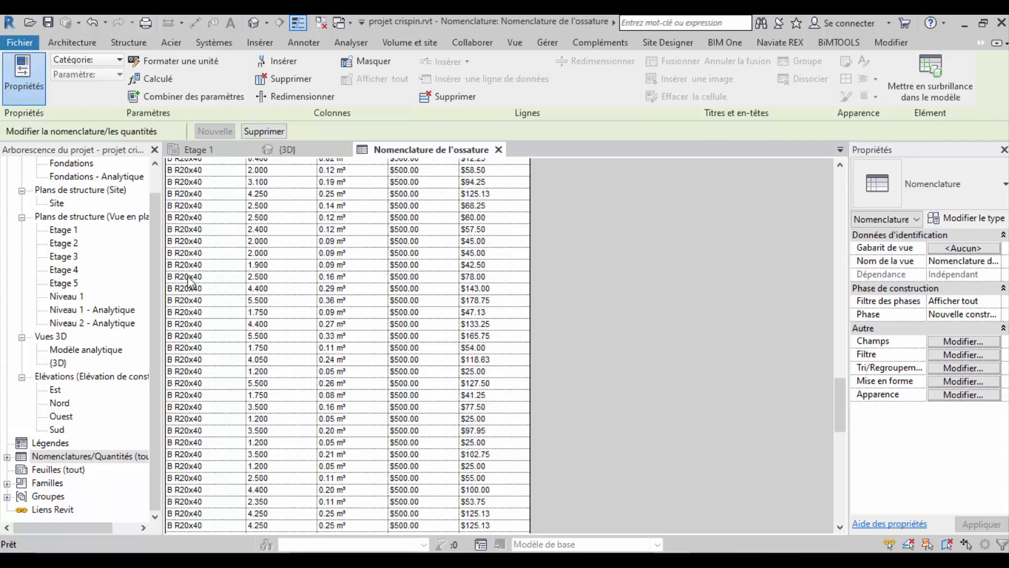
scroll(189, 277, down, 6)
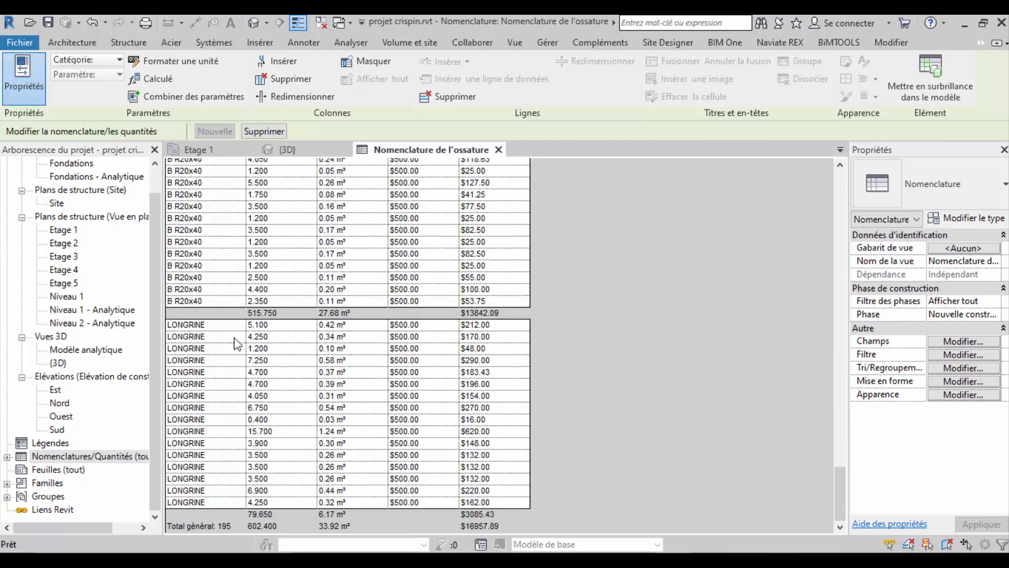
scroll(274, 372, up, 6)
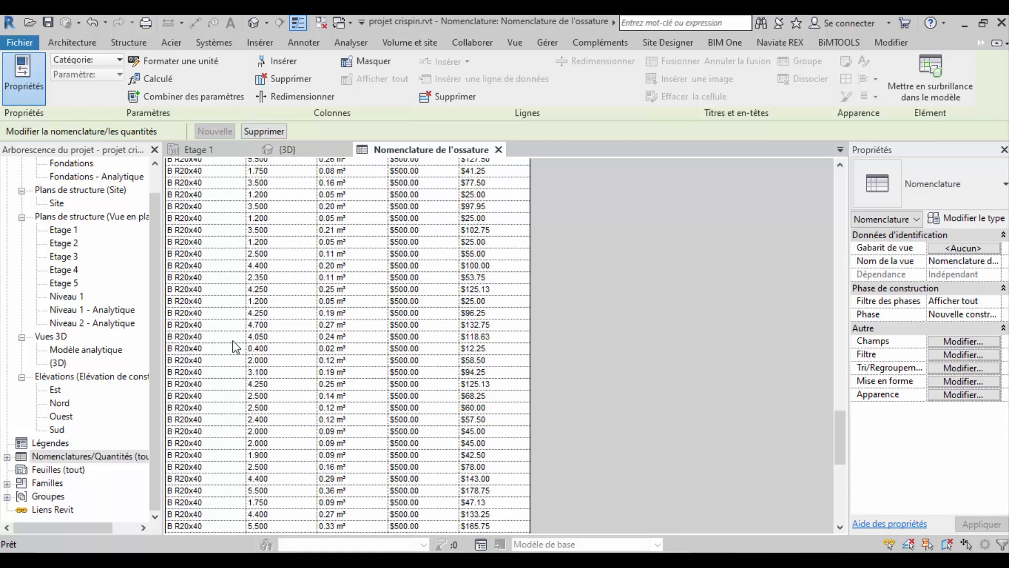
scroll(292, 243, down, 2)
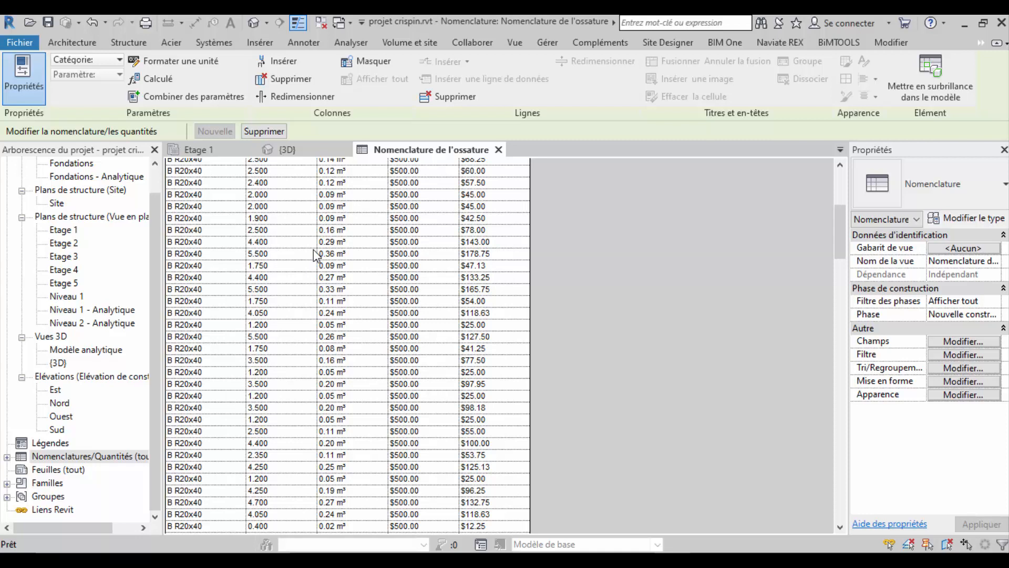
scroll(347, 243, up, 5)
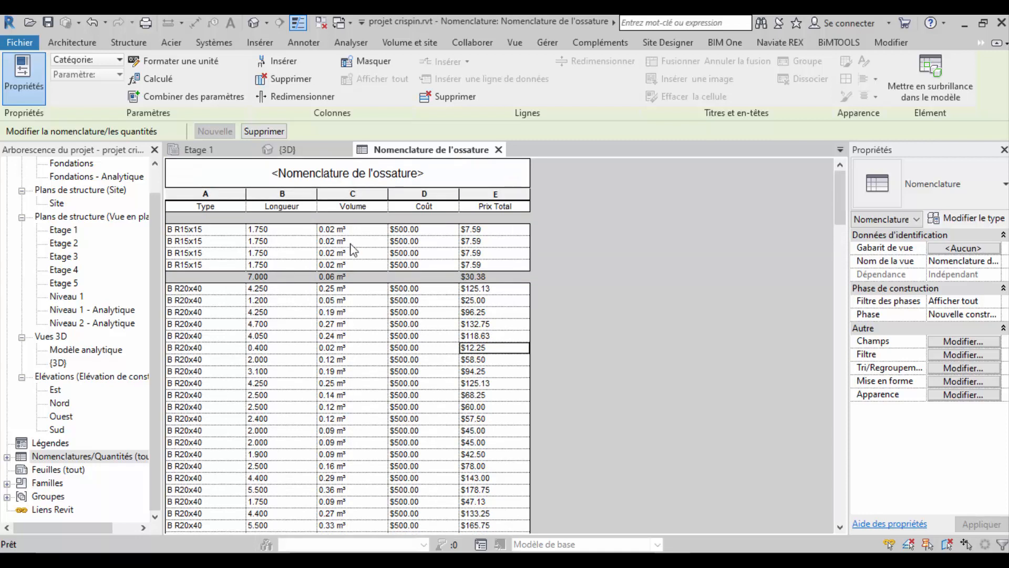
scroll(417, 274, down, 1)
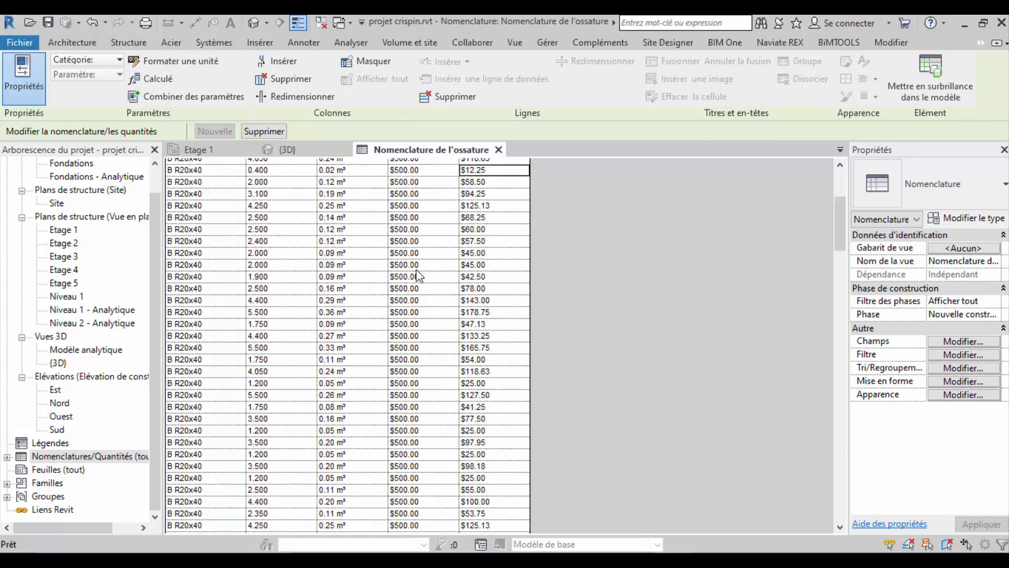
scroll(384, 221, up, 1)
Step: Rename the schedule title as "DQE / Poutres"
click(358, 178)
click(359, 181)
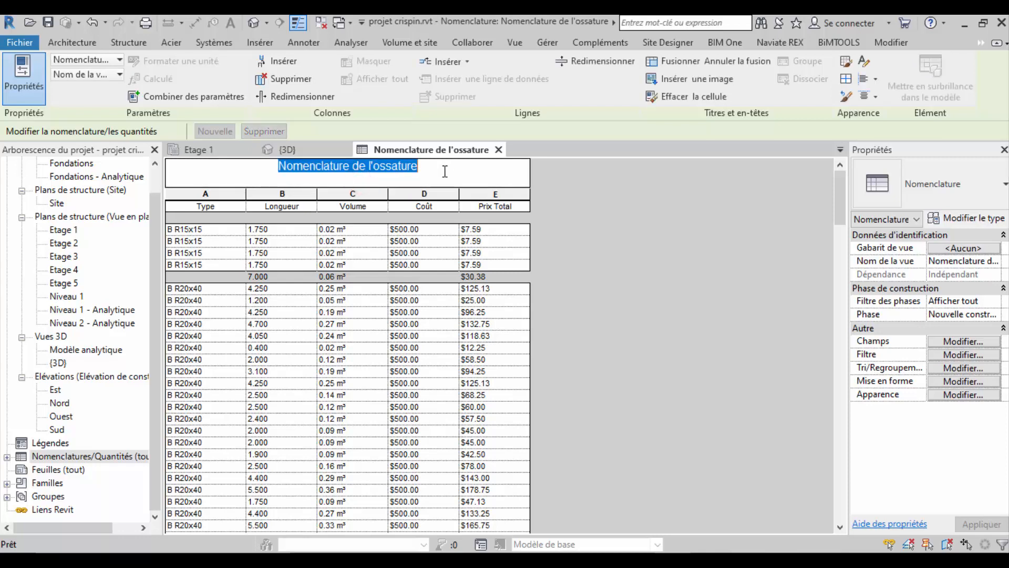
text(DA)
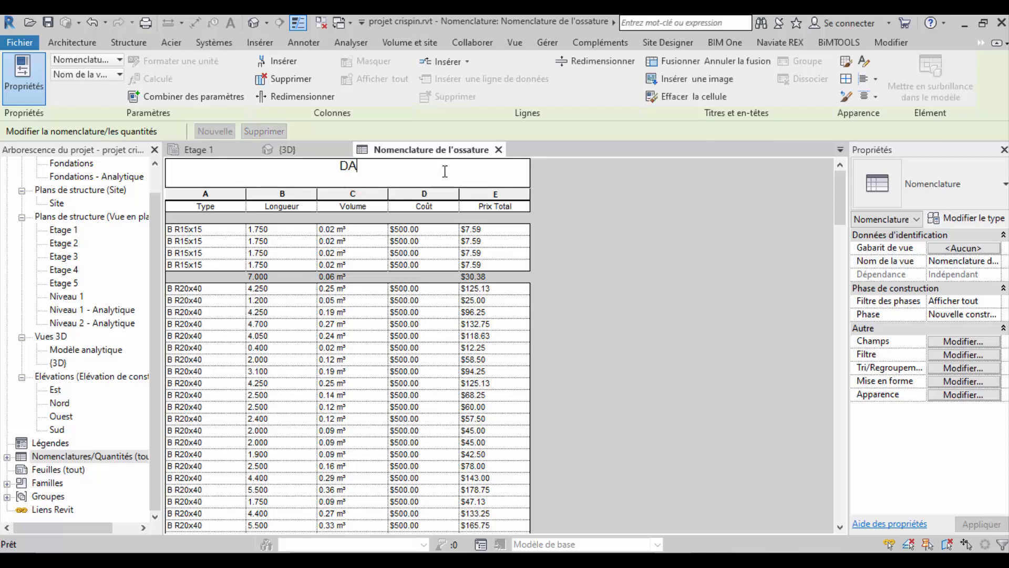
text(Z)
key(BackSpace)
key(BackSpace)
text(QE)
text( >)
key(BackSpace)
text(/)
text( o)
key(BackSpace)
text(Poutres)
click(497, 289)
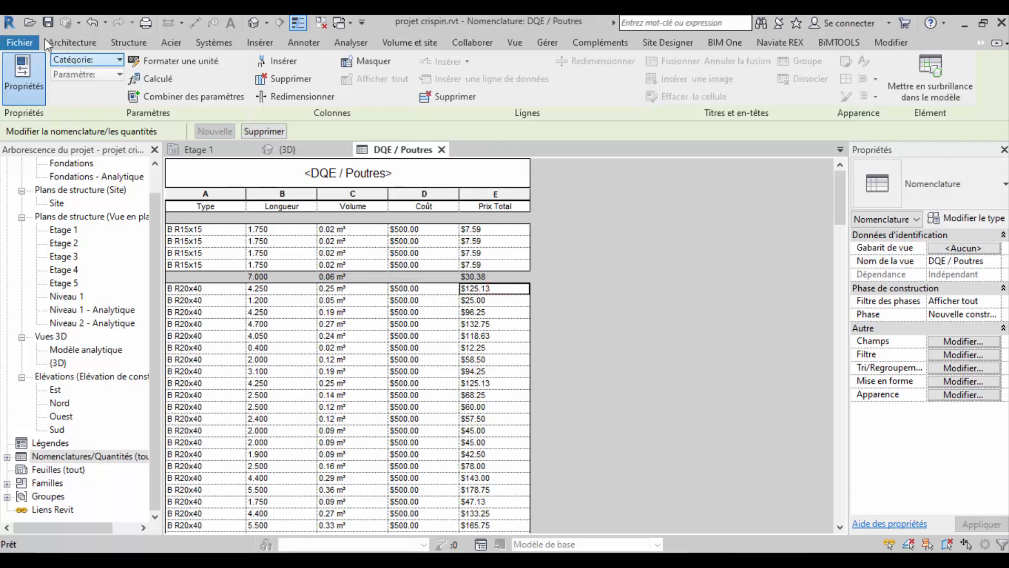
Step: Start exporting the schedule as a report, saving it on the Bureau as the delimited text file DQE _ Poutres.txt
click(19, 42)
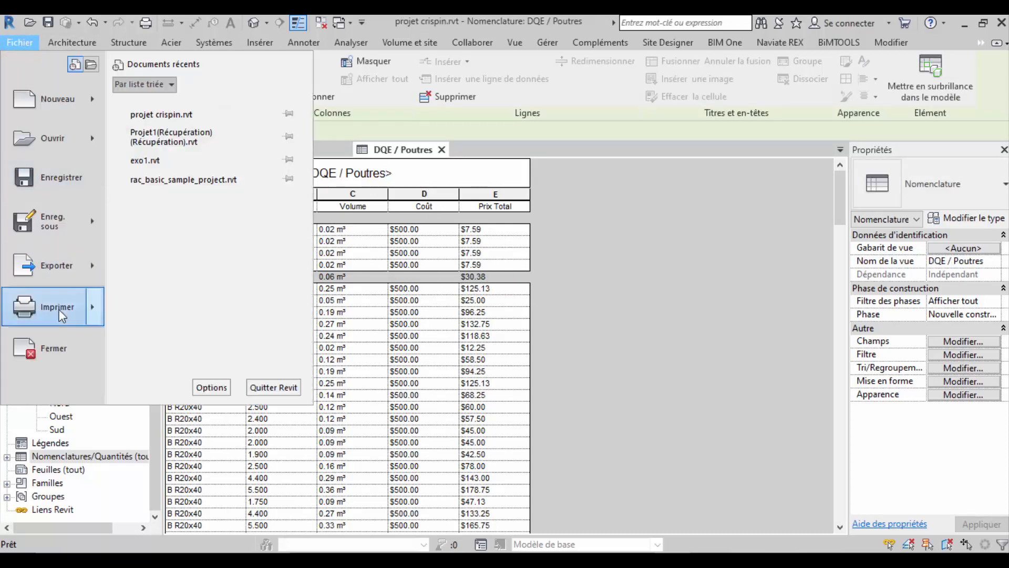
click(95, 270)
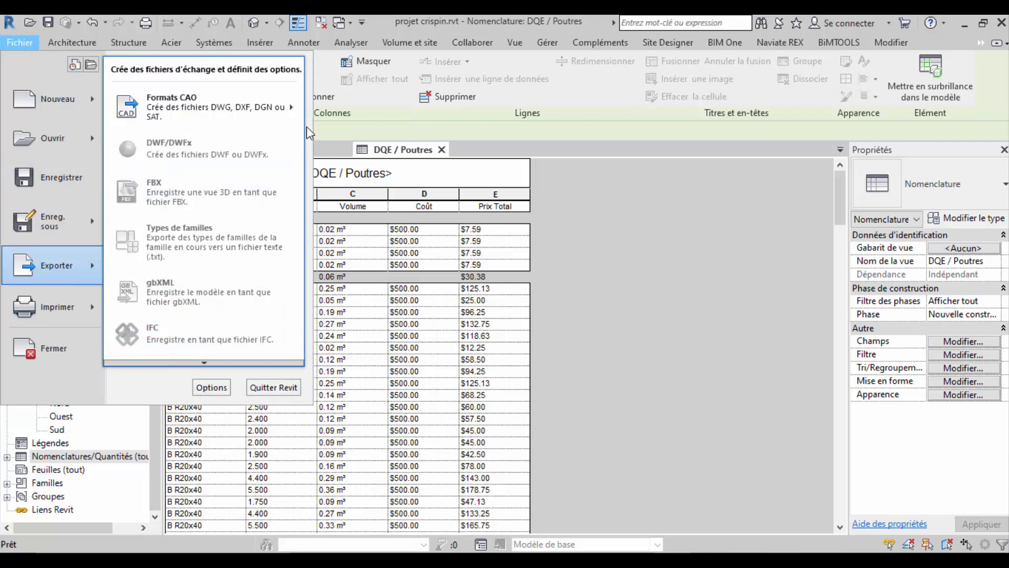
click(216, 360)
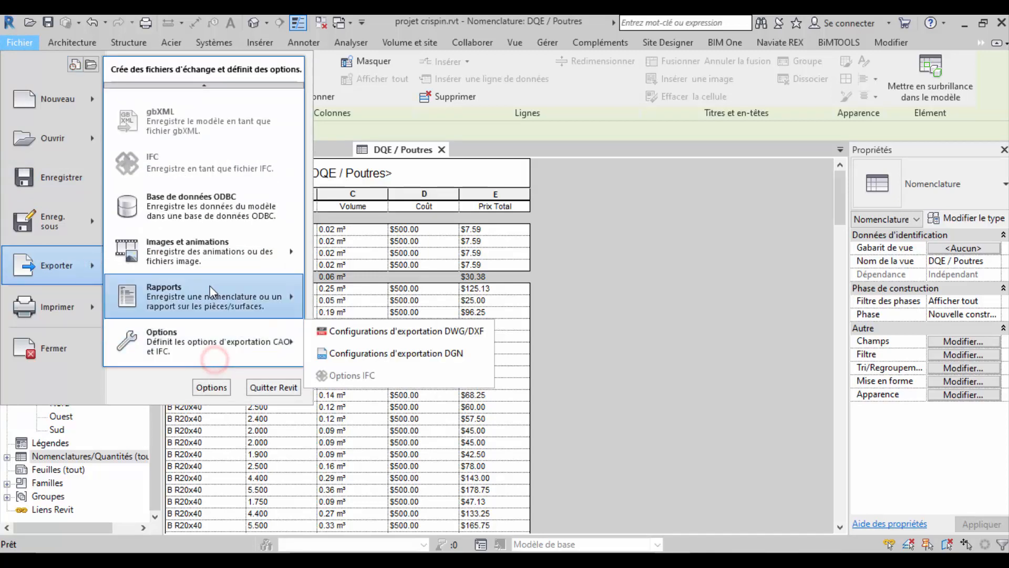
click(291, 297)
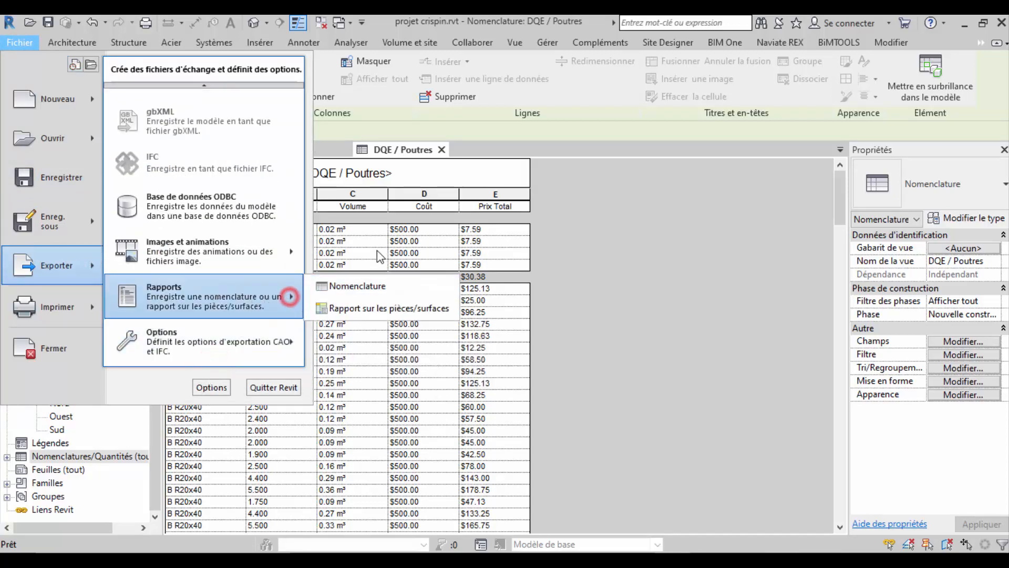
click(293, 292)
click(352, 286)
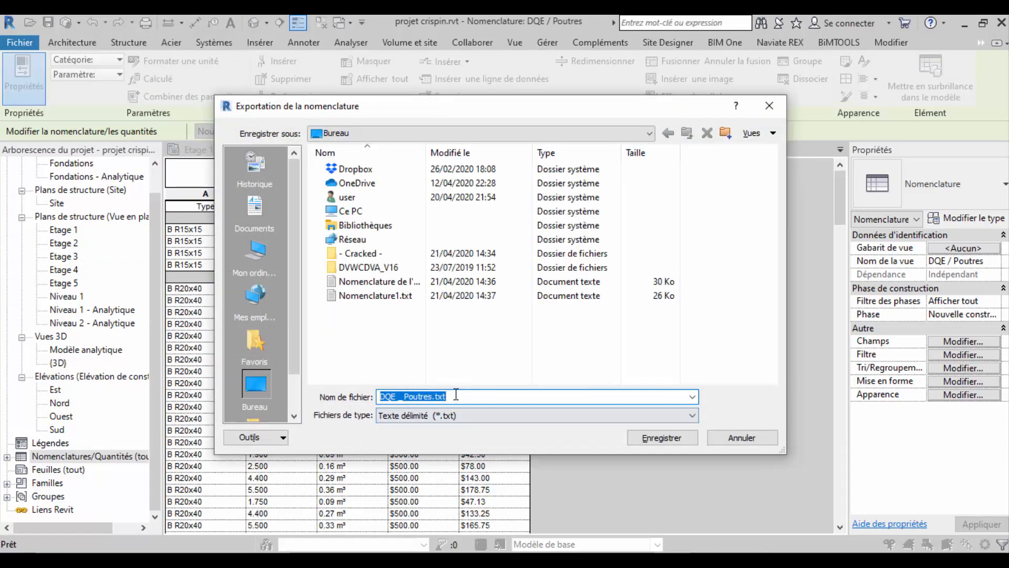
click(455, 395)
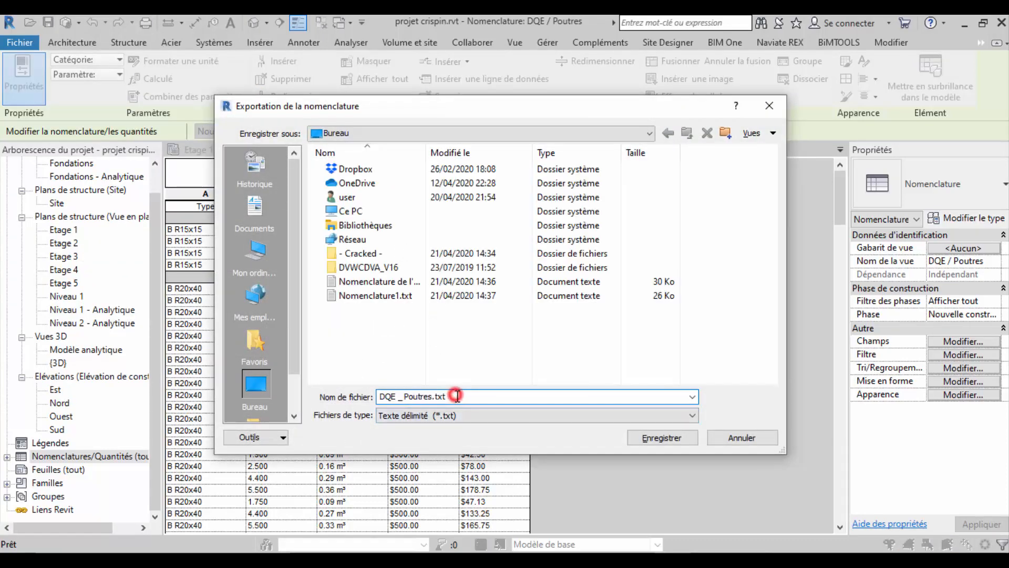
click(669, 441)
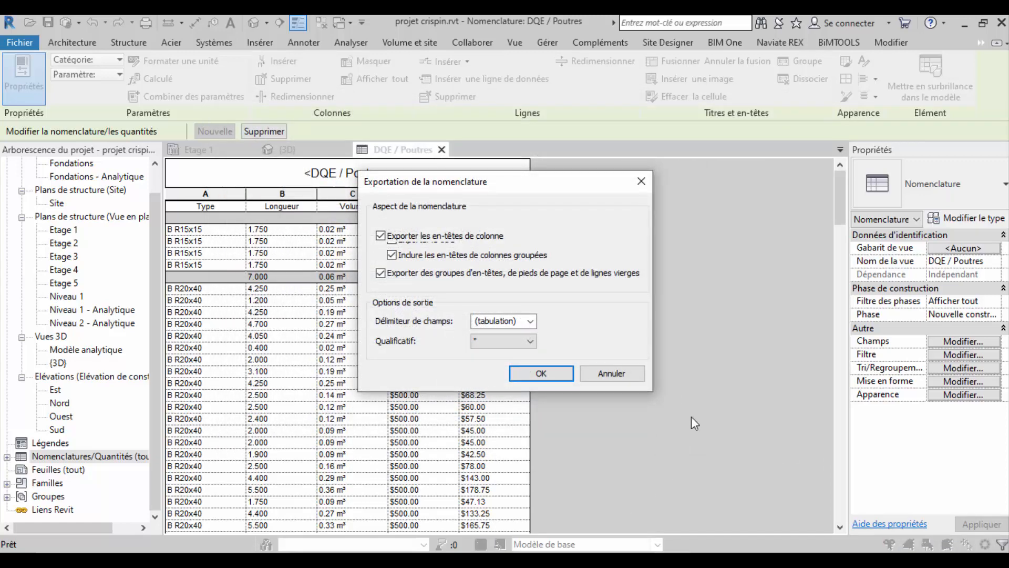
Step: Check the available field delimiters and text qualifiers for the schedule export, moving the export options clear of the schedule
click(530, 341)
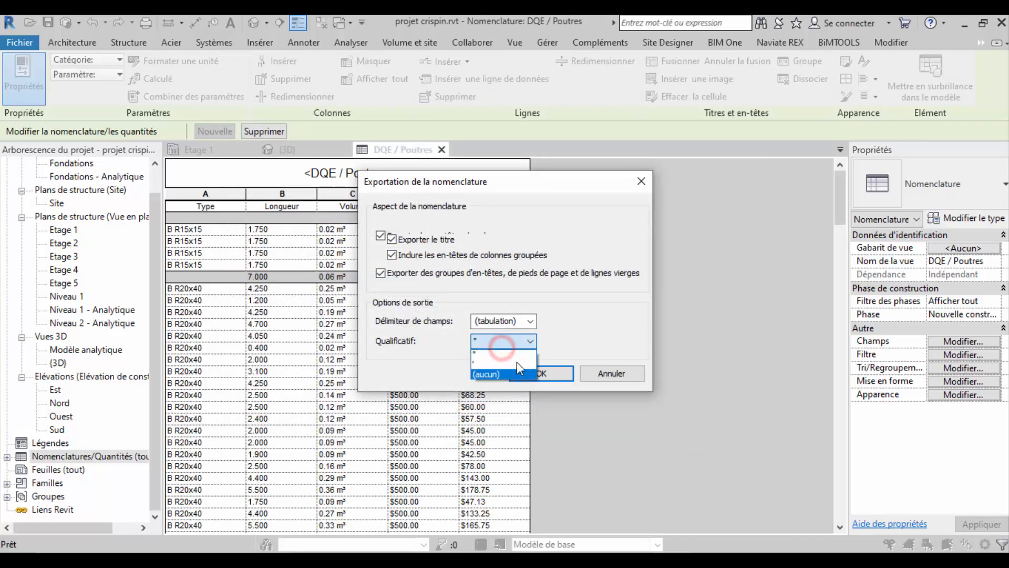
click(526, 322)
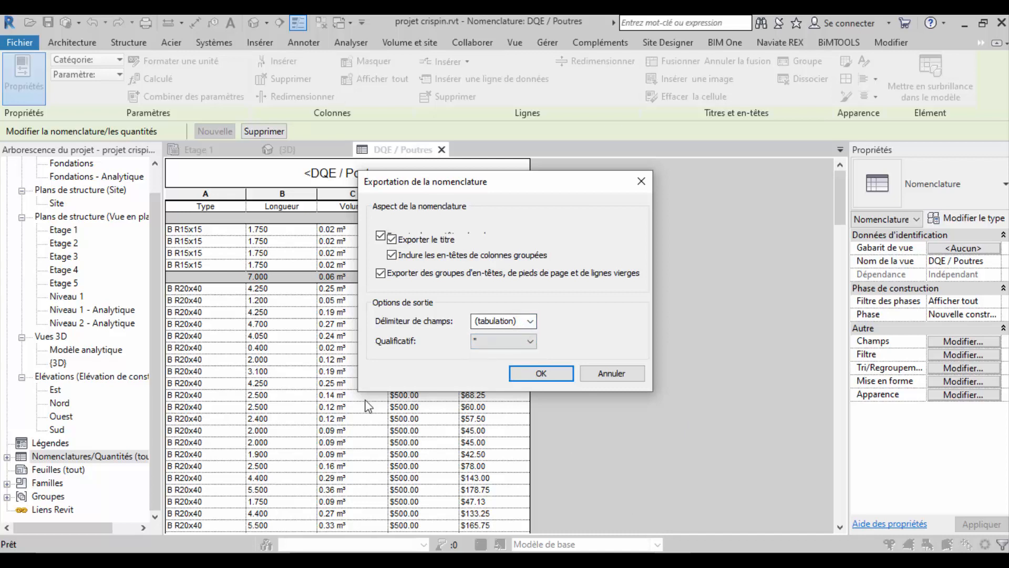
drag(506, 181, 717, 174)
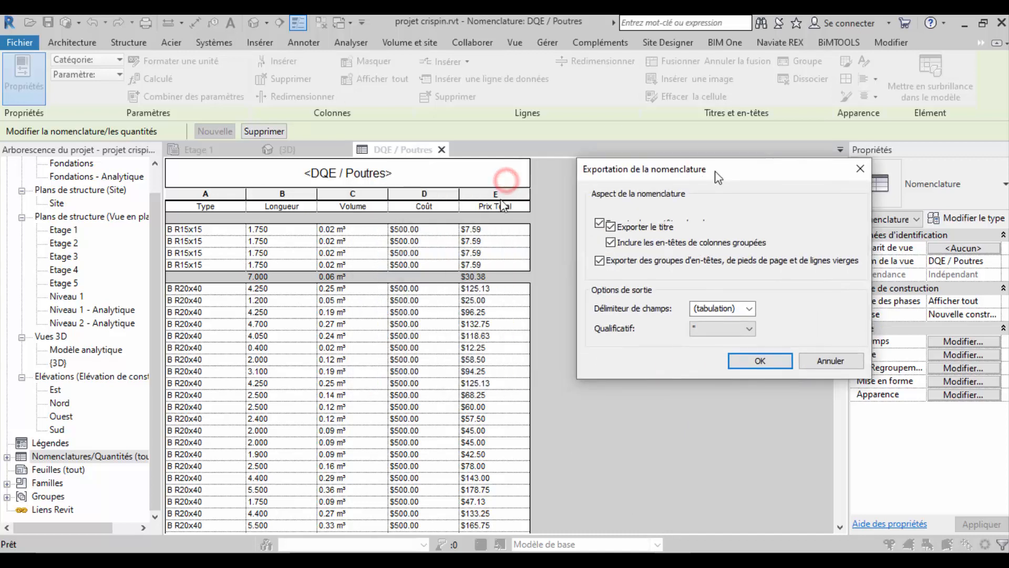
click(750, 312)
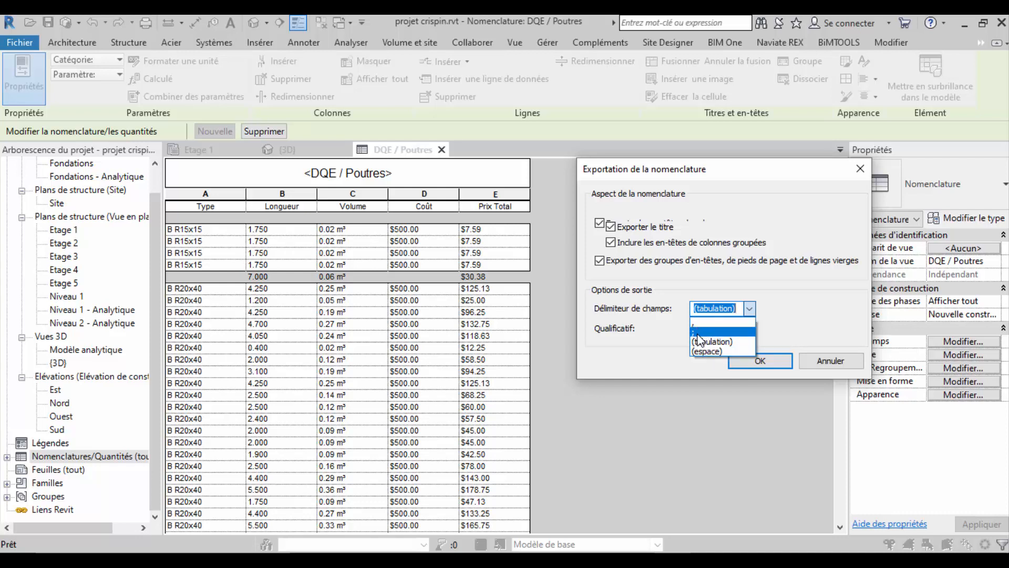
click(747, 309)
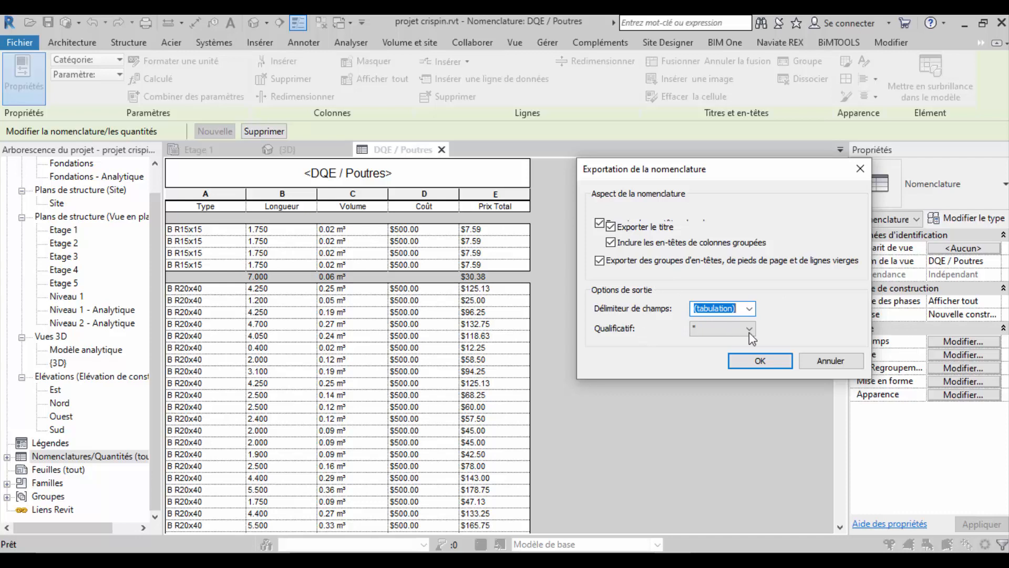
Step: Try the (aucun) qualifier for the schedule export, then restore the quotation mark as qualifier
click(716, 330)
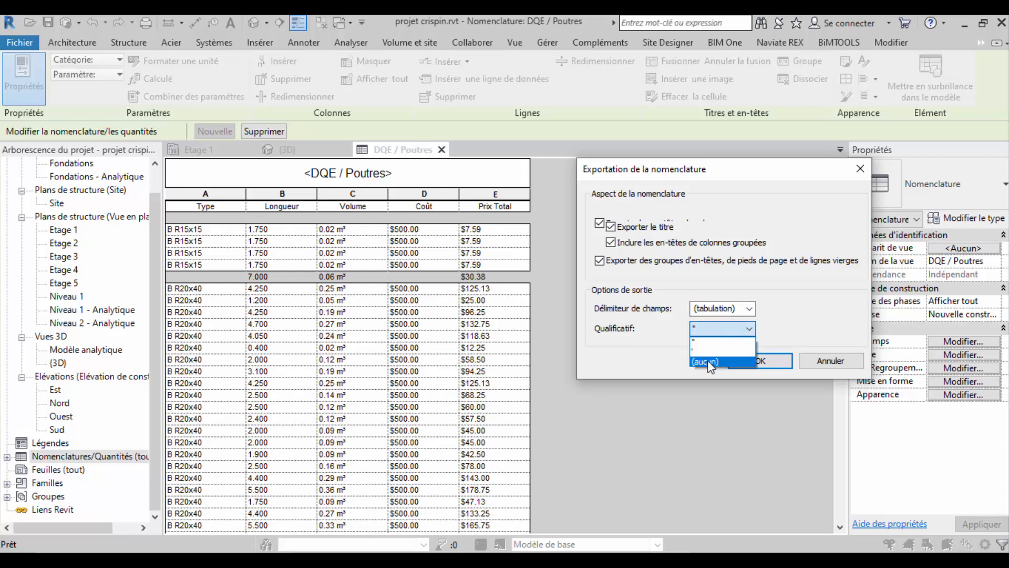
click(708, 361)
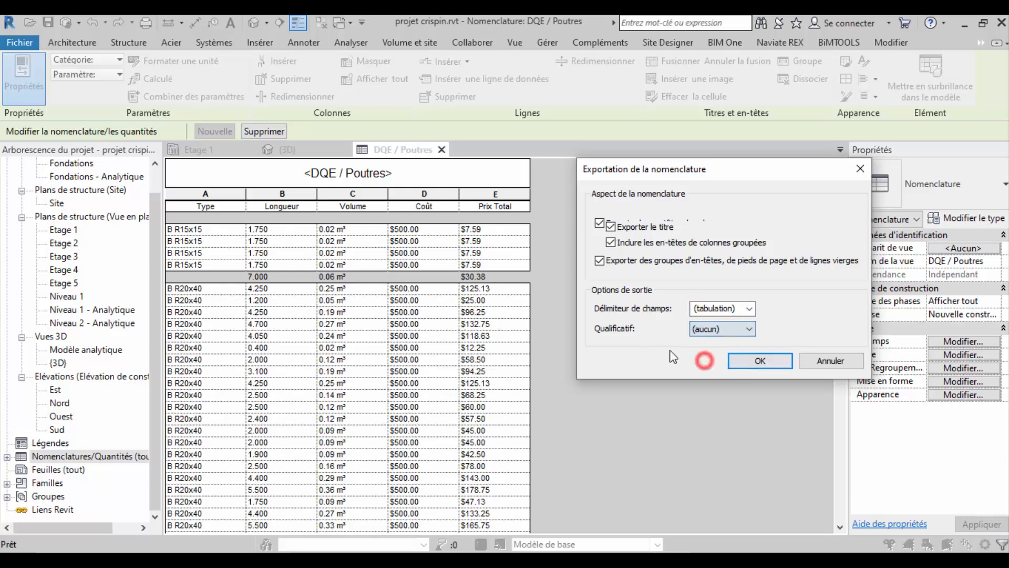
click(723, 330)
click(719, 339)
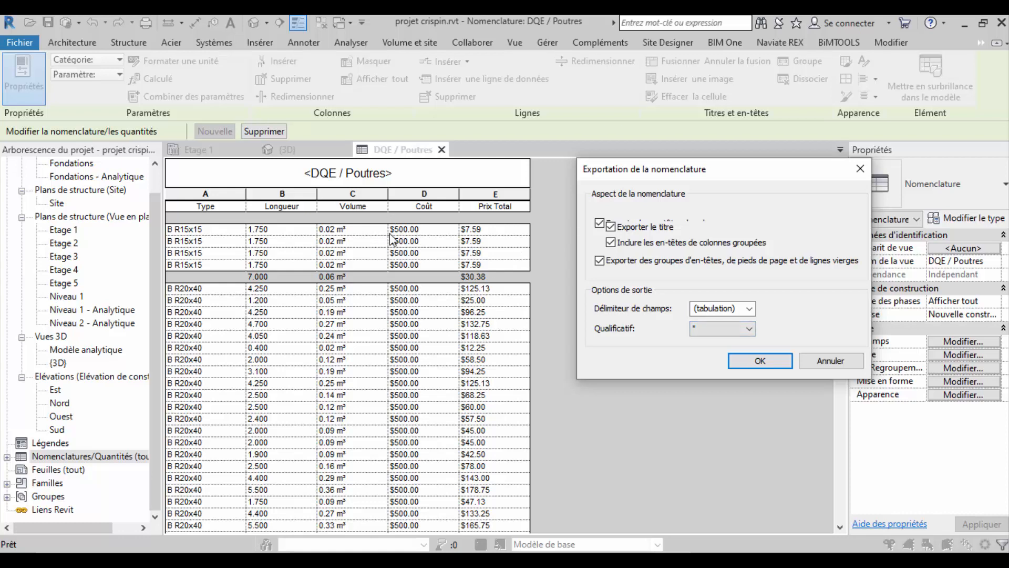
Step: Set the text qualifier to (aucun), keep the (tabulation) delimiter, and complete the schedule export
click(731, 330)
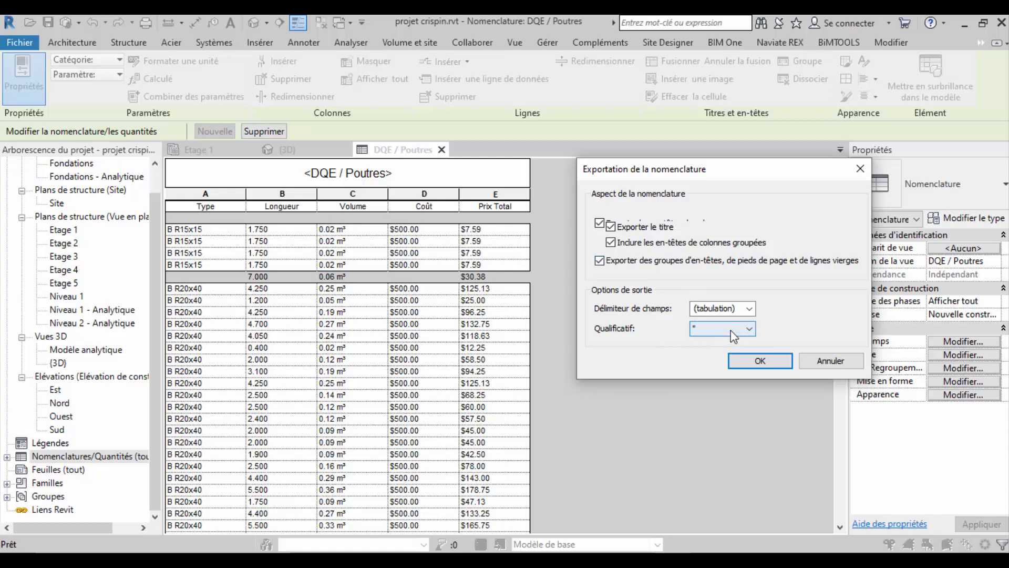
click(718, 365)
click(766, 360)
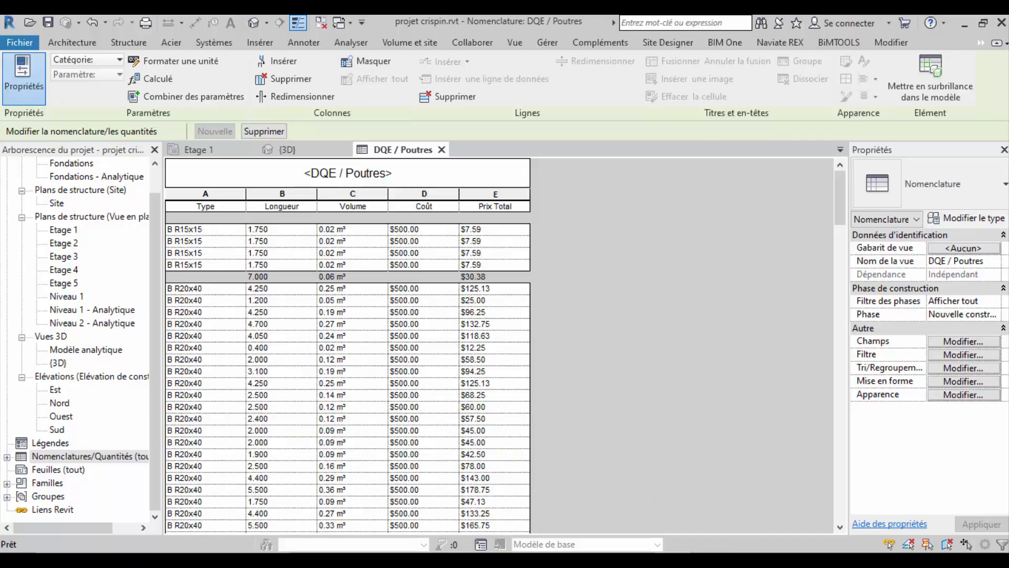
Step: Open the exported DQE _ Poutres.txt from the desktop in a maximized Notepad window and copy its entire contents
key(super+d)
click(416, 100)
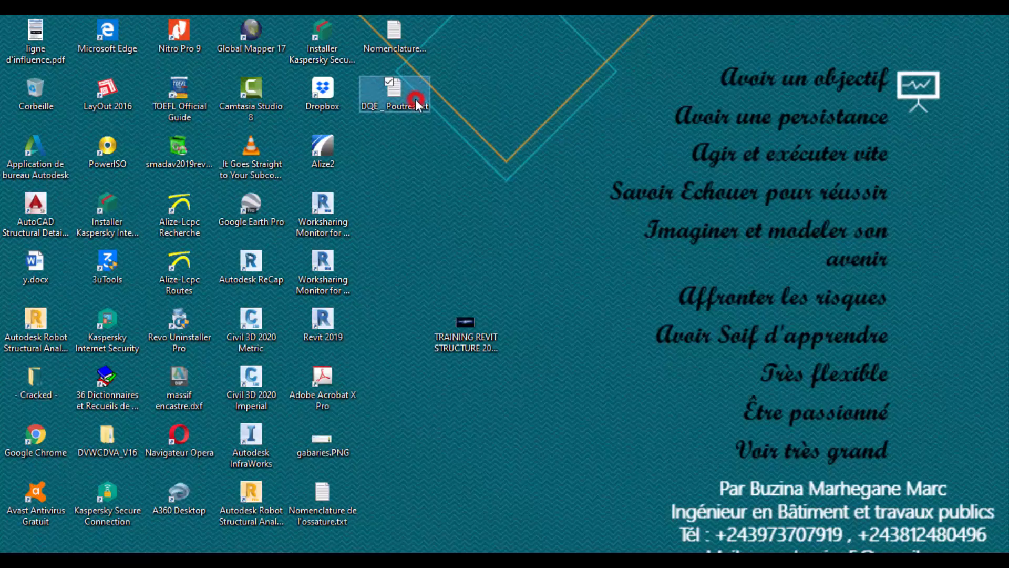
double_click(416, 99)
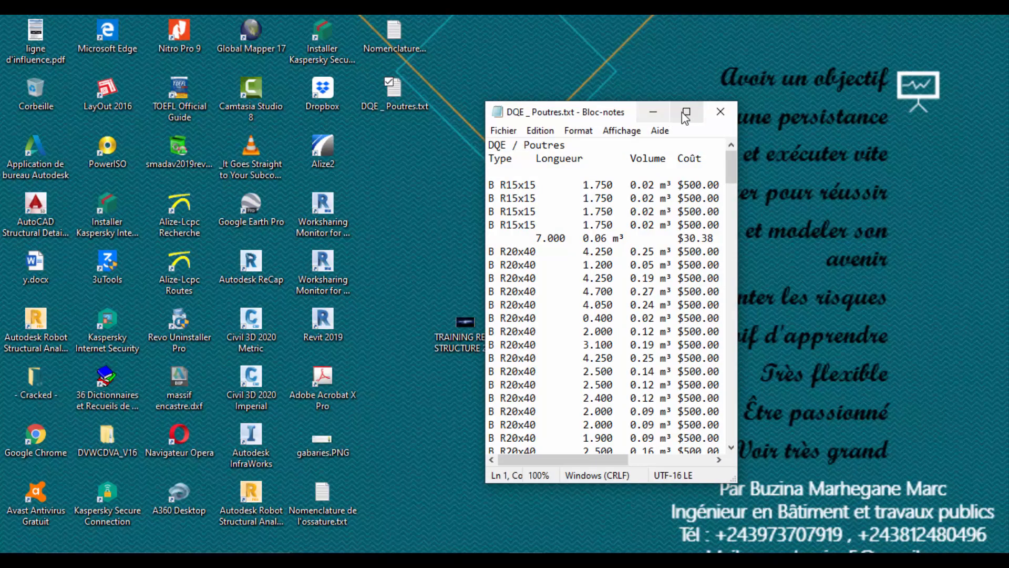
click(686, 113)
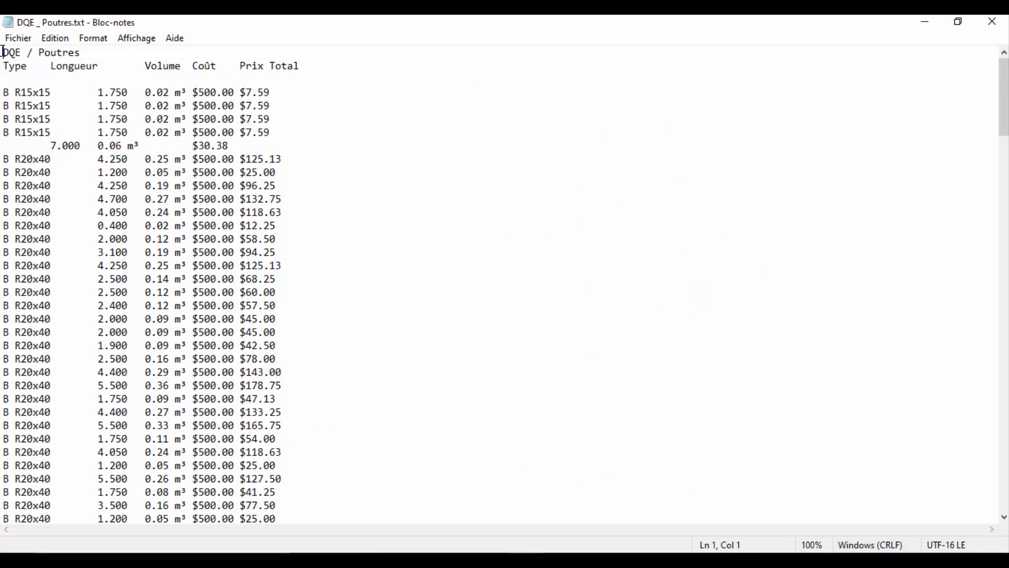
drag(3, 52, 310, 506)
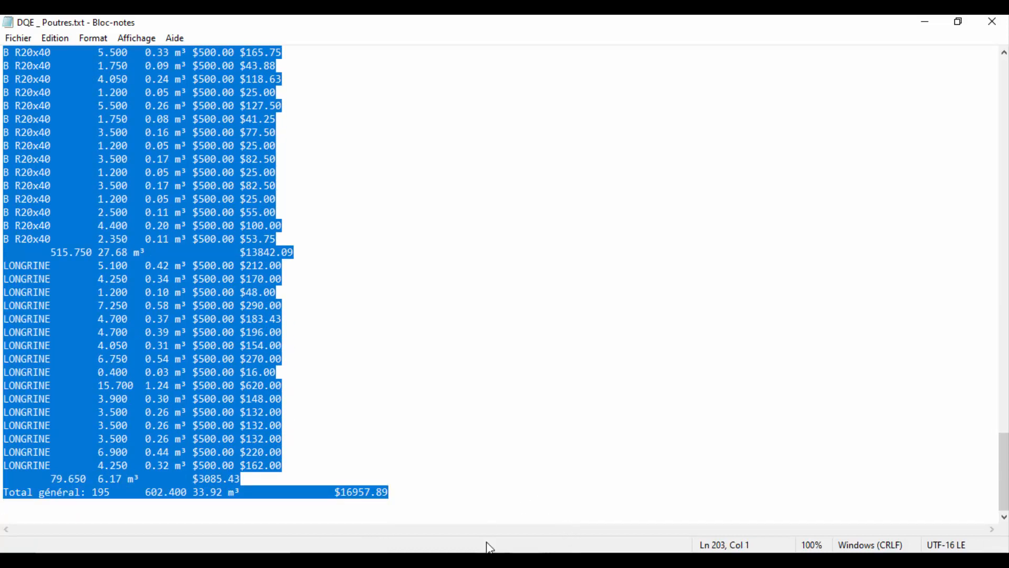
Step: Switch to the Excel workbook Book1 and paste the beam schedule into a new sheet starting at cell A1
key(alt+Tab)
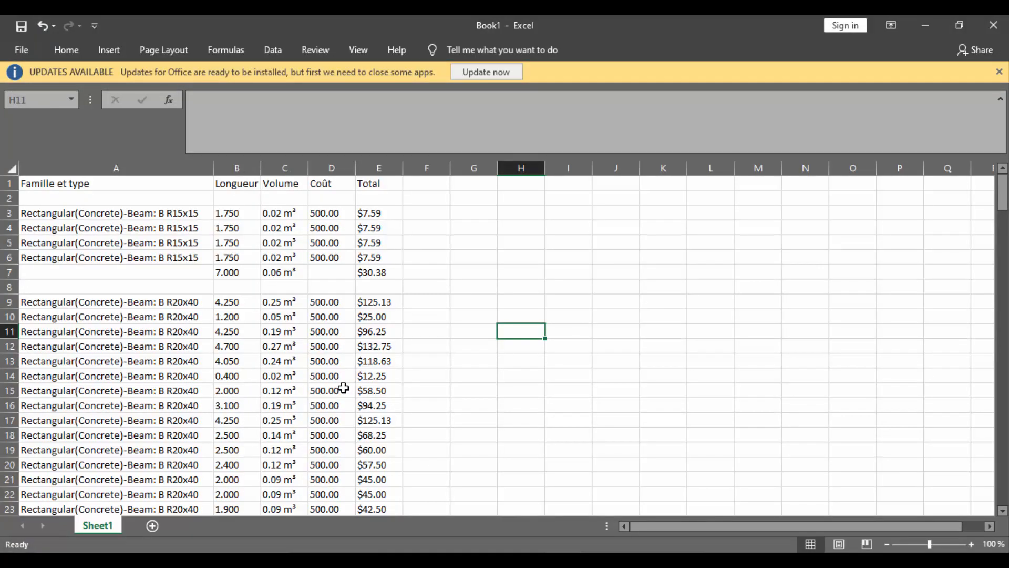
click(153, 525)
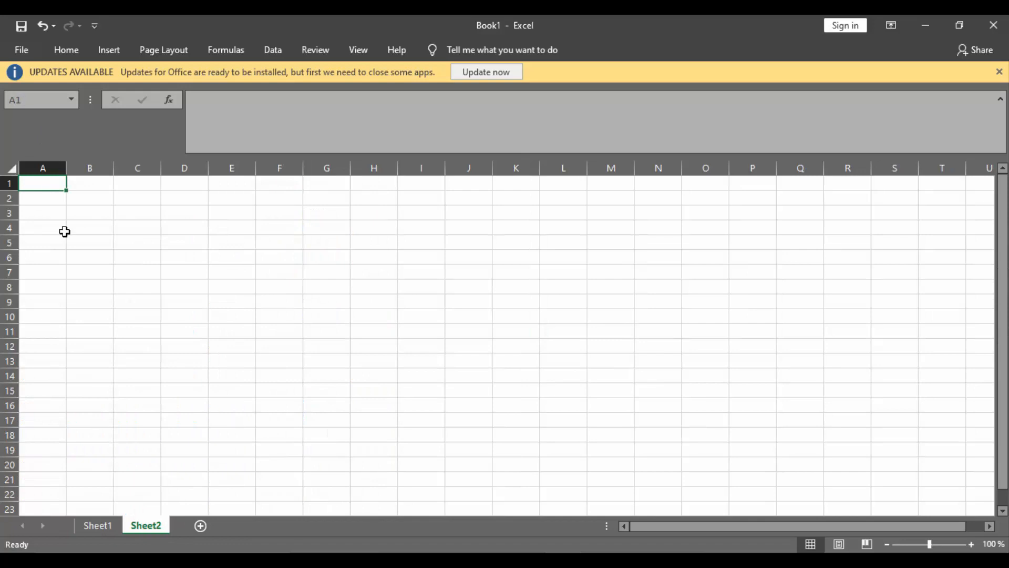
key(ctrl+v)
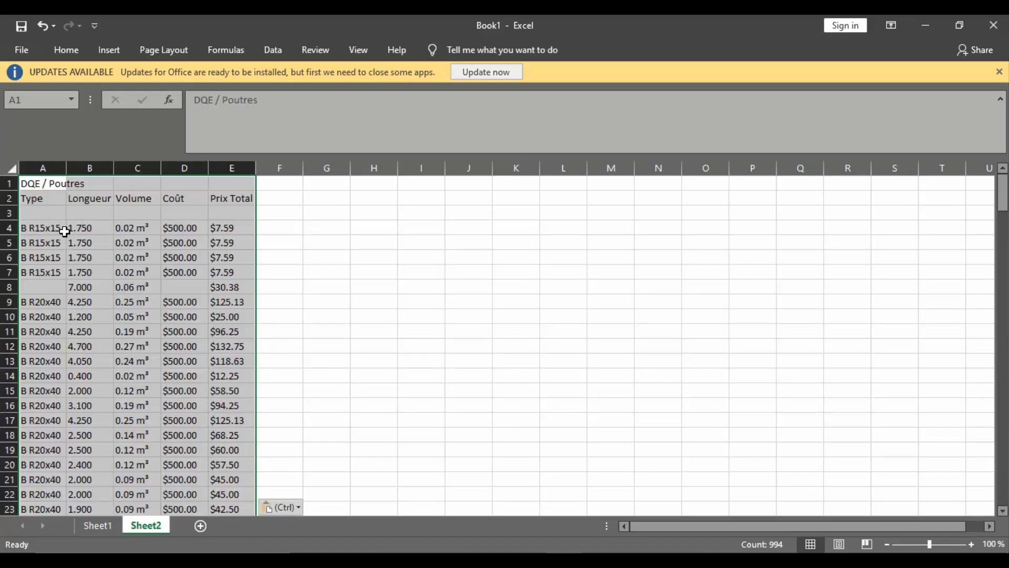
Step: Merge and center the DQE / Poutres title across cells A1 to E1
drag(281, 258, 316, 258)
drag(58, 184, 219, 184)
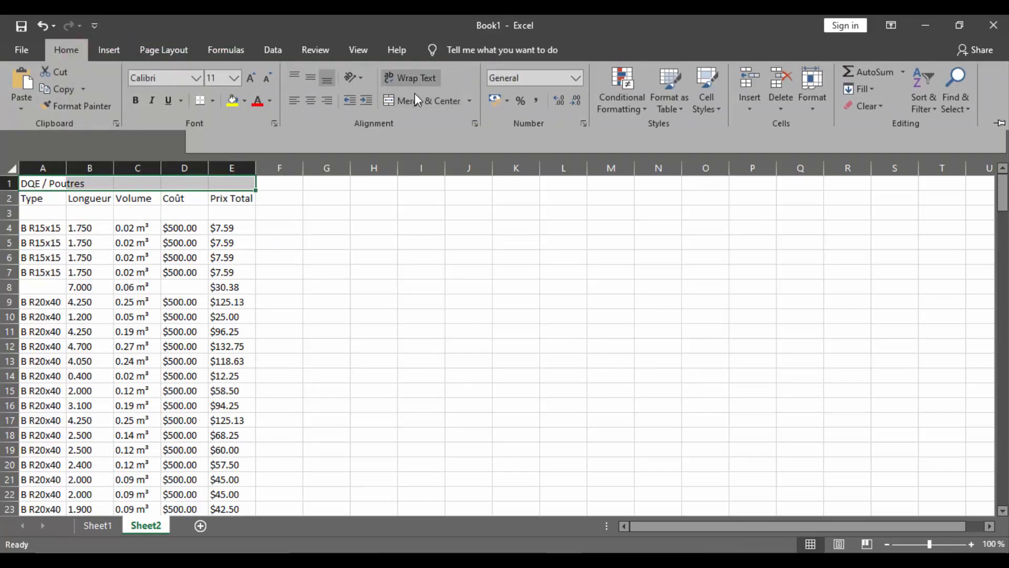
click(414, 99)
click(137, 227)
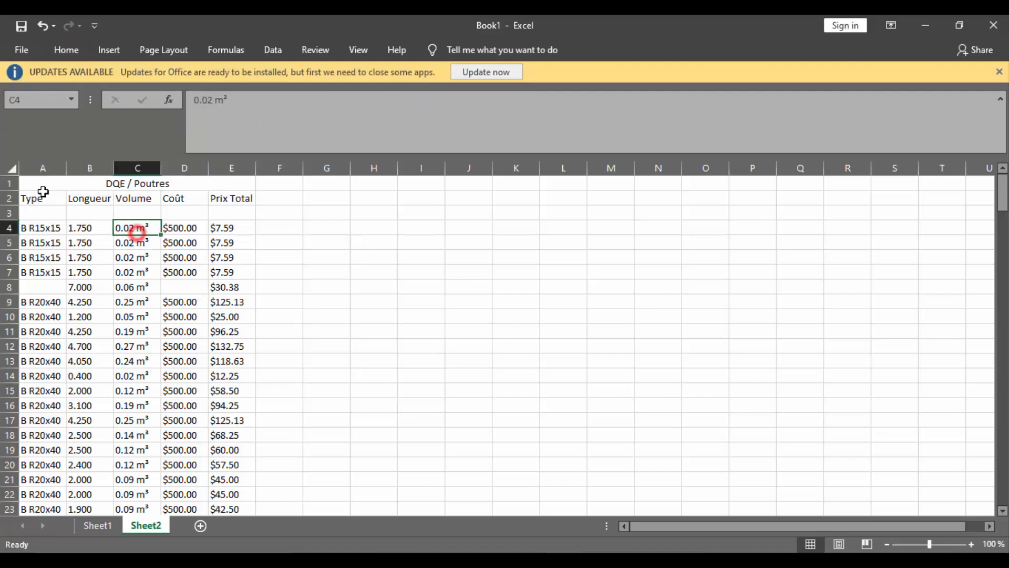
Step: Widen column A slightly to give the beam types more room
click(40, 198)
drag(66, 168, 78, 168)
click(64, 205)
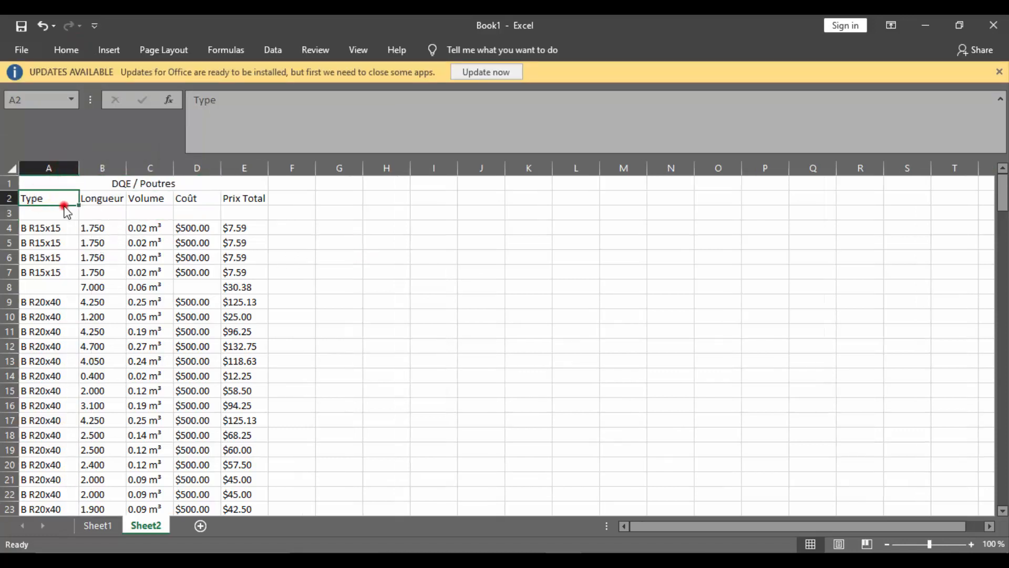
Step: Examine the pasted beam rows, subtotals and grand total throughout Sheet2, and briefly revisit the source schedule in Revit
drag(34, 228, 115, 243)
drag(114, 291, 150, 290)
click(248, 287)
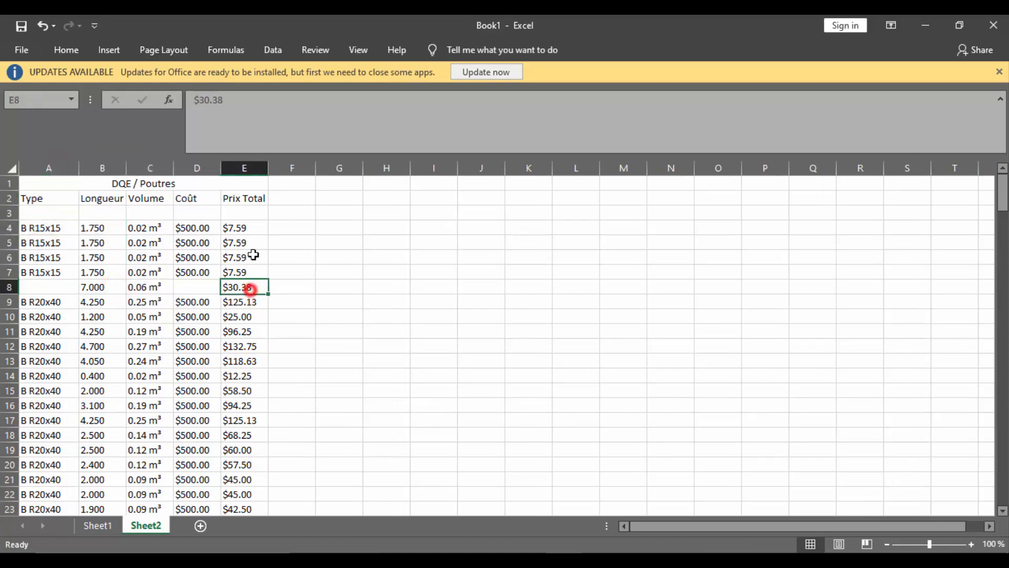
click(250, 227)
scroll(248, 300, down, 20)
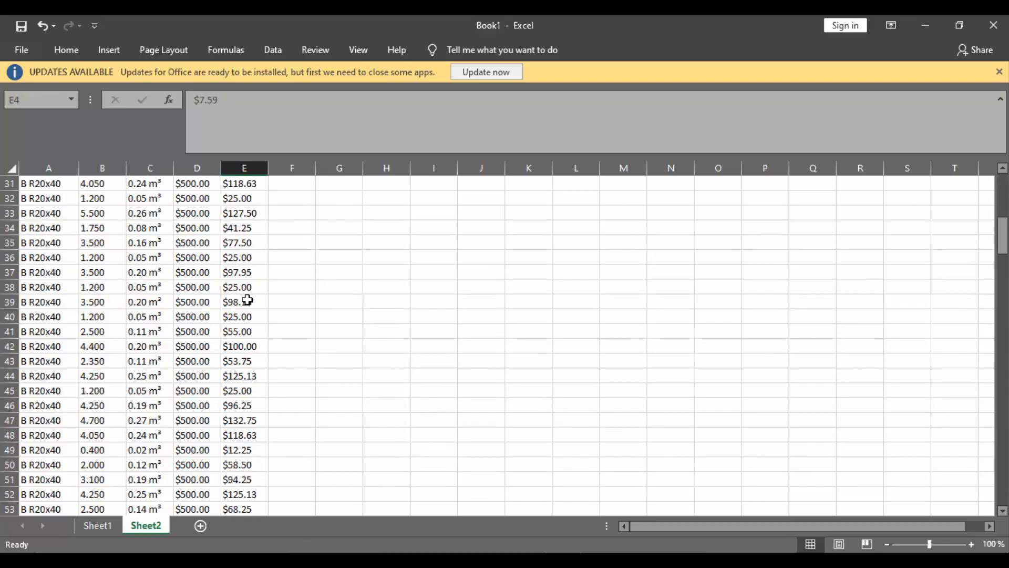
scroll(248, 300, down, 20)
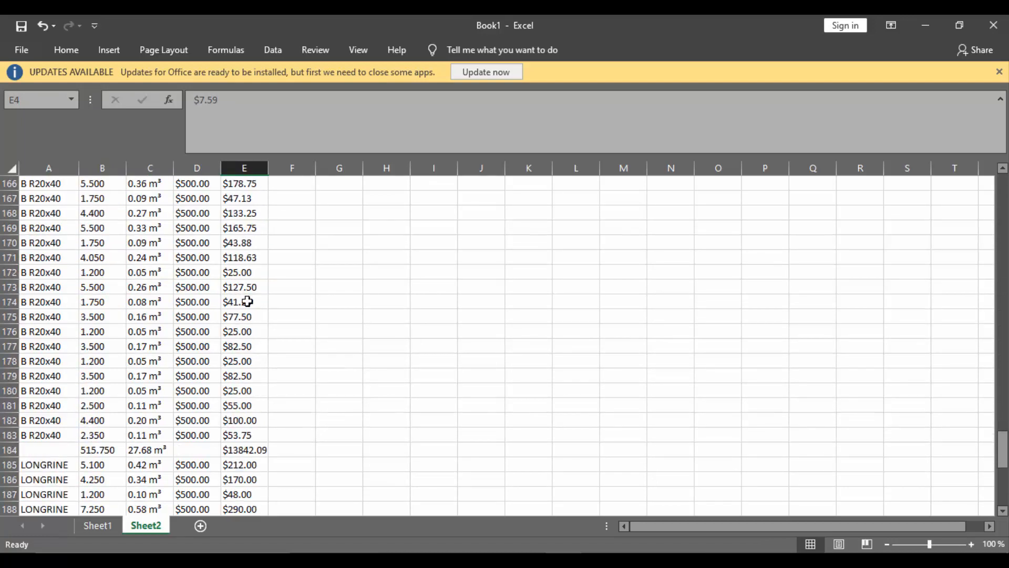
scroll(248, 302, up, 9)
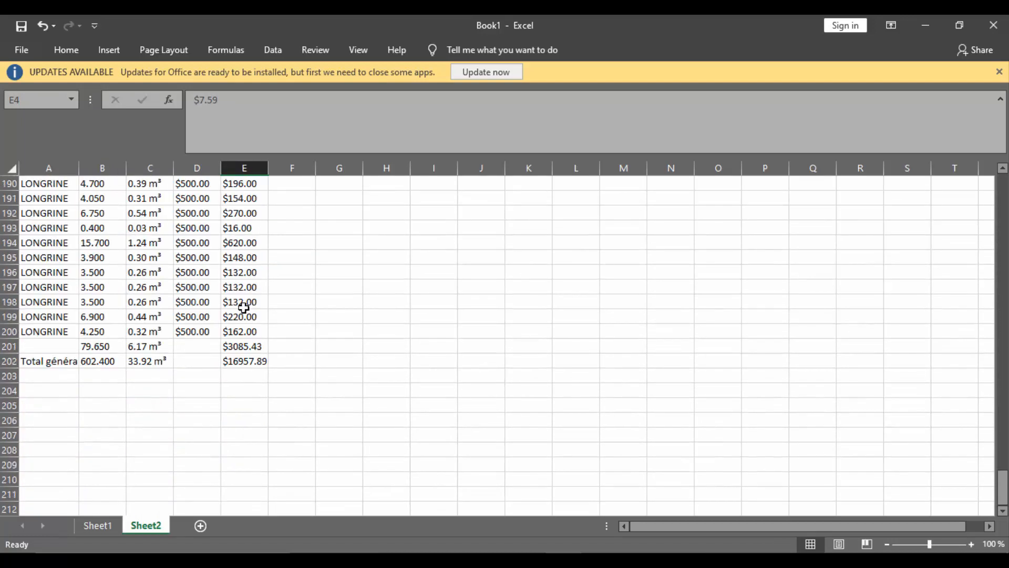
click(58, 343)
scroll(134, 329, up, 5)
scroll(134, 329, up, 20)
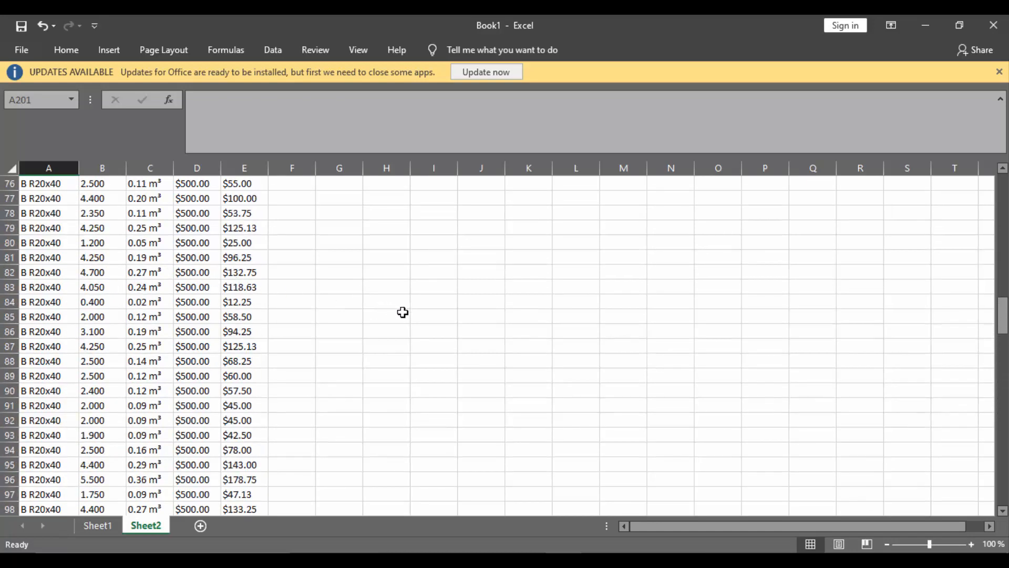
scroll(400, 306, up, 13)
scroll(401, 306, up, 8)
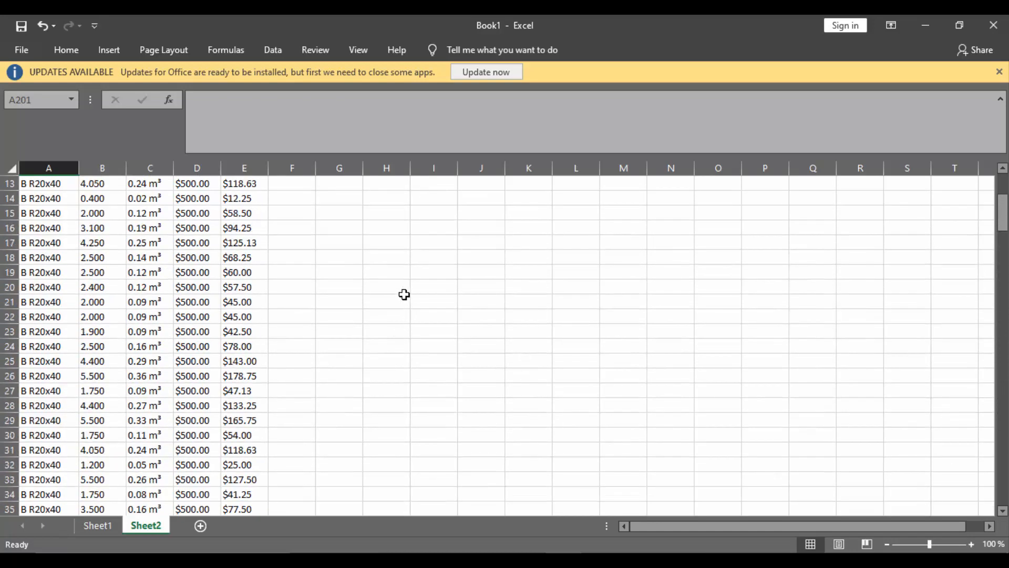
scroll(404, 295, up, 4)
click(153, 241)
click(193, 244)
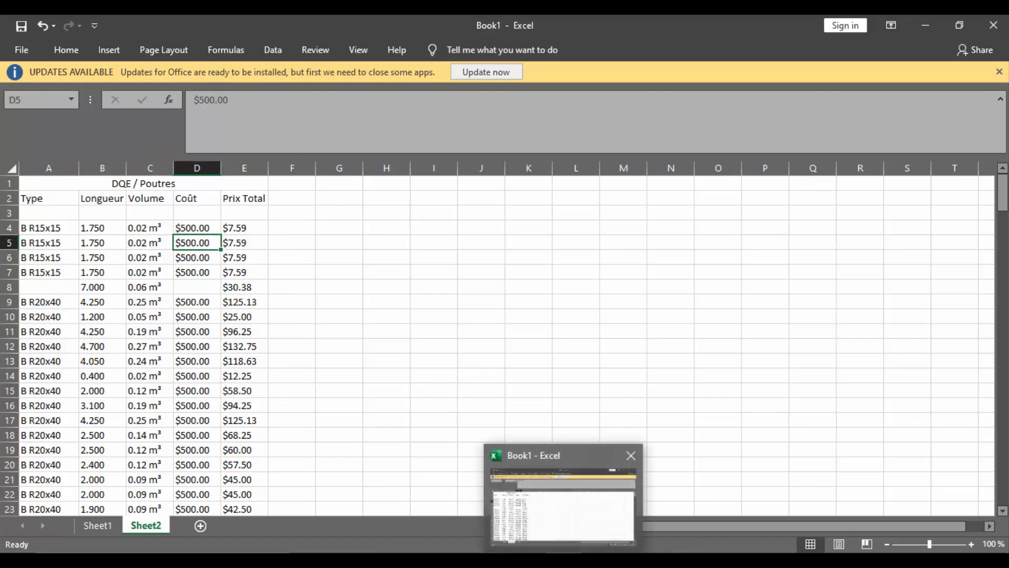
click(630, 559)
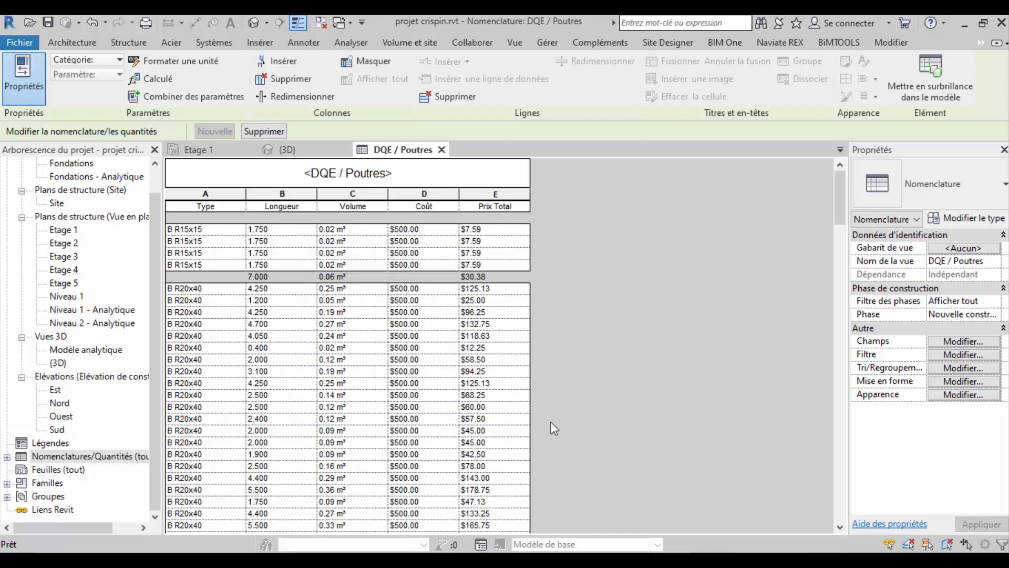
key(alt+Tab)
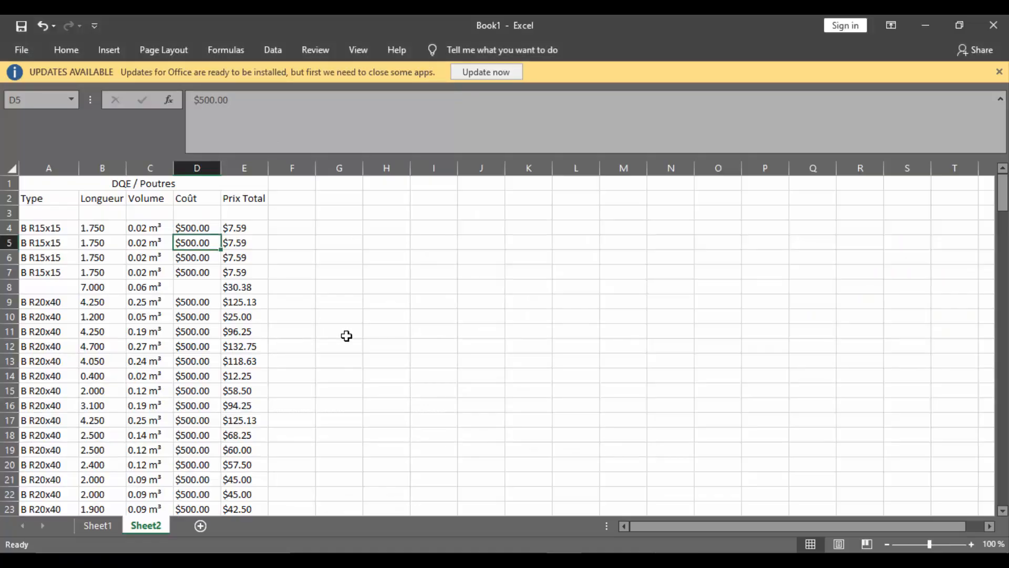